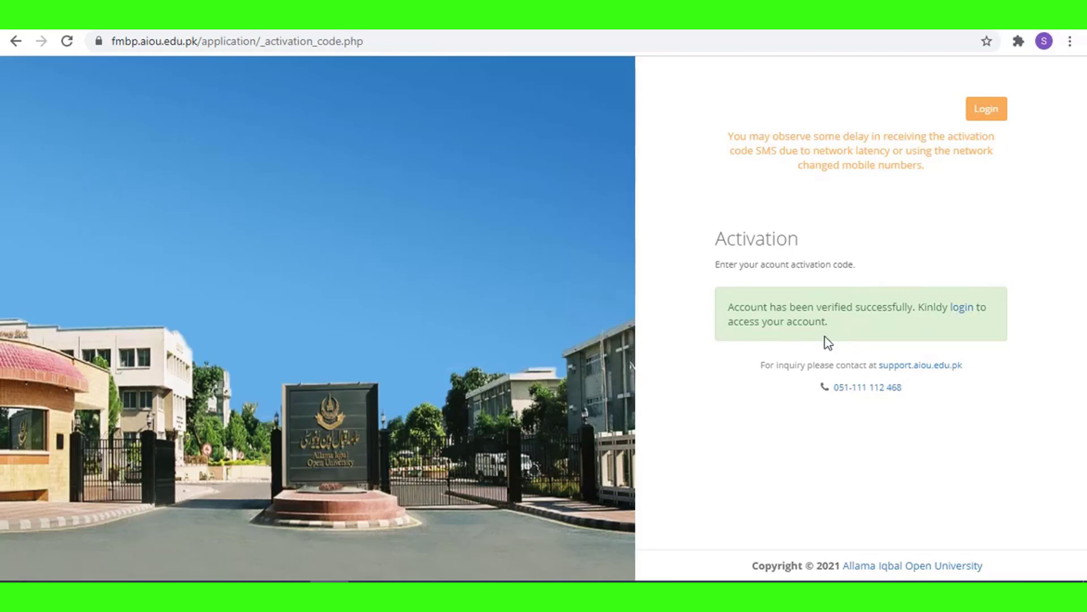
# Leave the account activation message and go to the portal's login page.
pyautogui.click(988, 111)
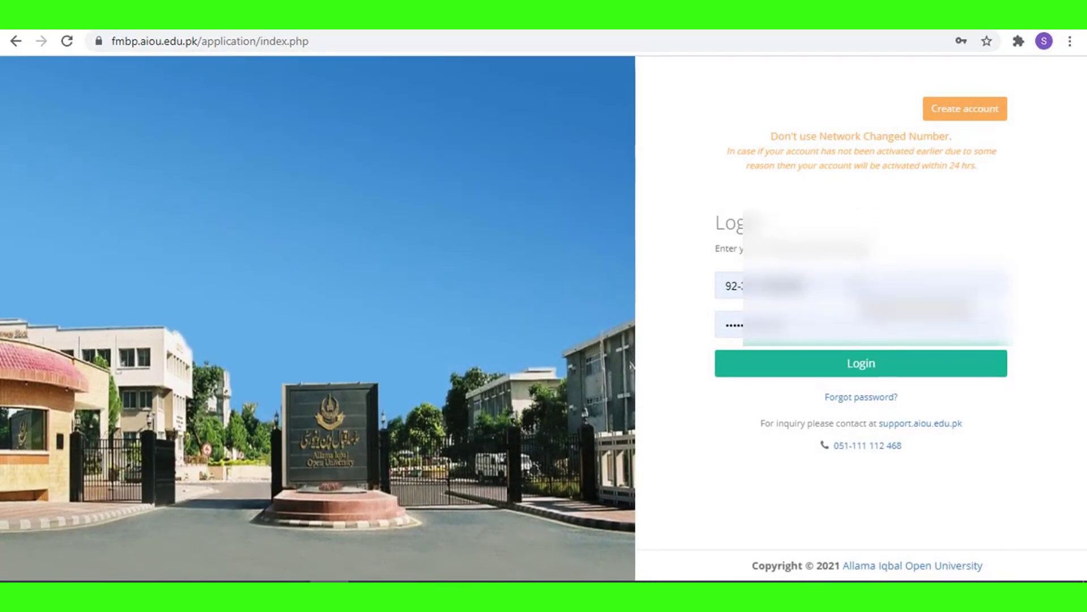
# Log in with the filled-in mobile number and password.
pyautogui.click(869, 371)
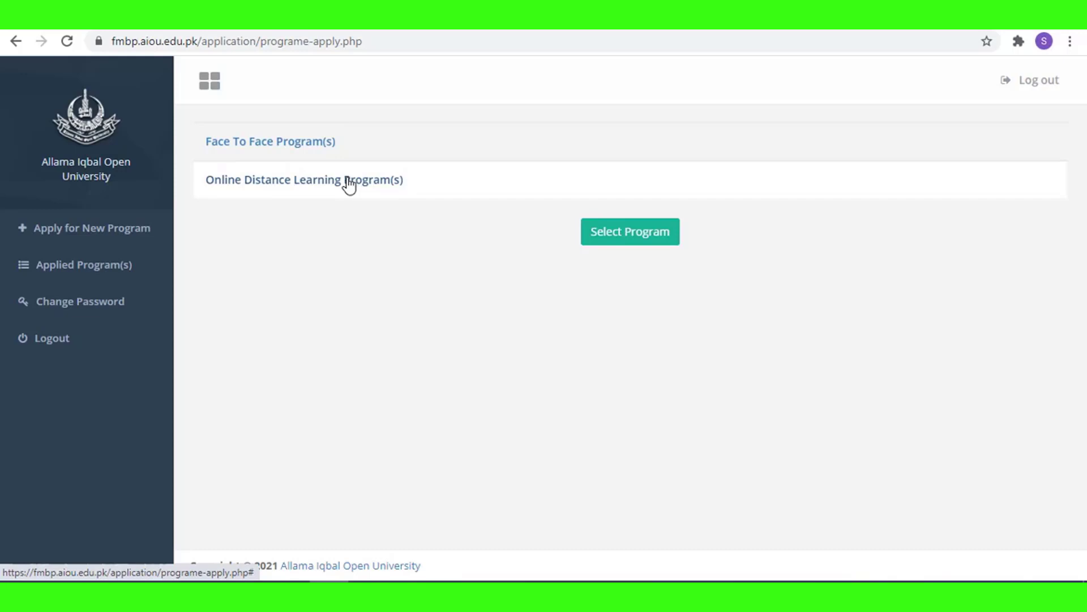
# Select ODL - HSSC under Online Distance Learning, apply, and open the new application.
pyautogui.click(348, 181)
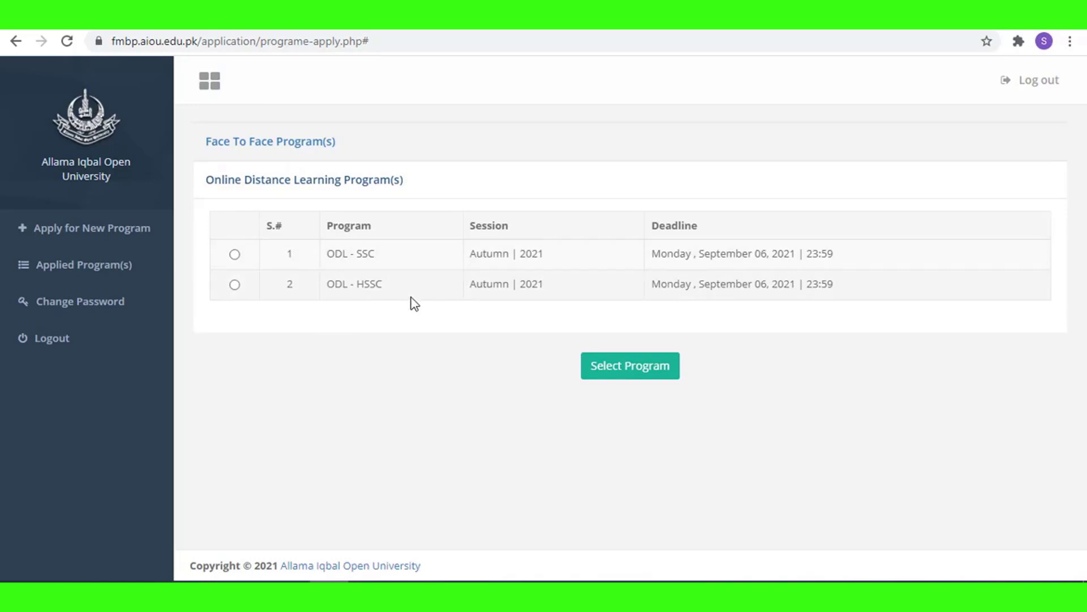
pyautogui.click(235, 285)
pyautogui.click(627, 371)
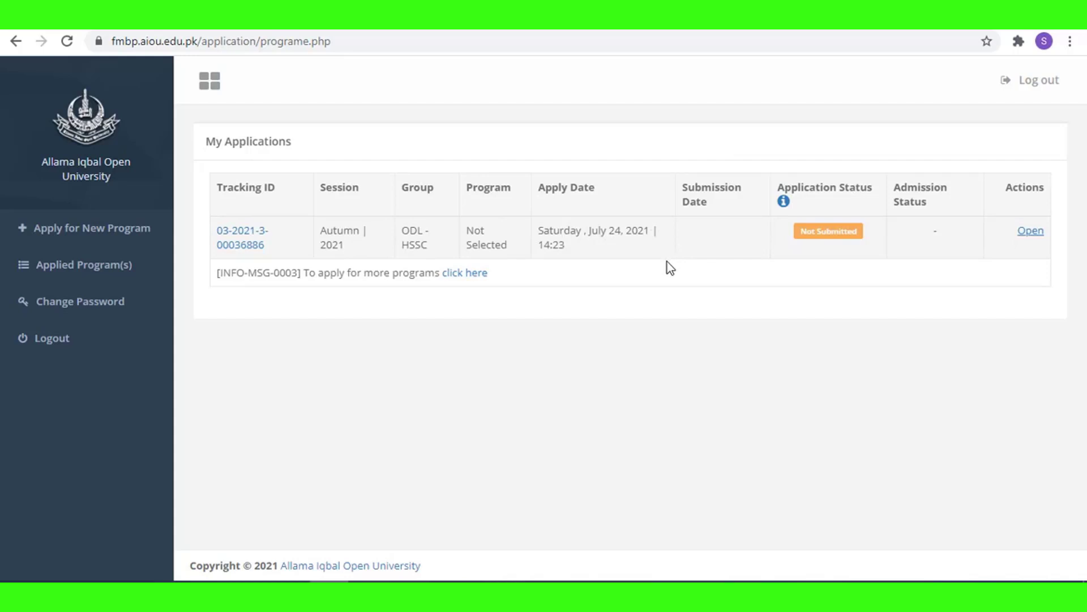
pyautogui.click(1035, 232)
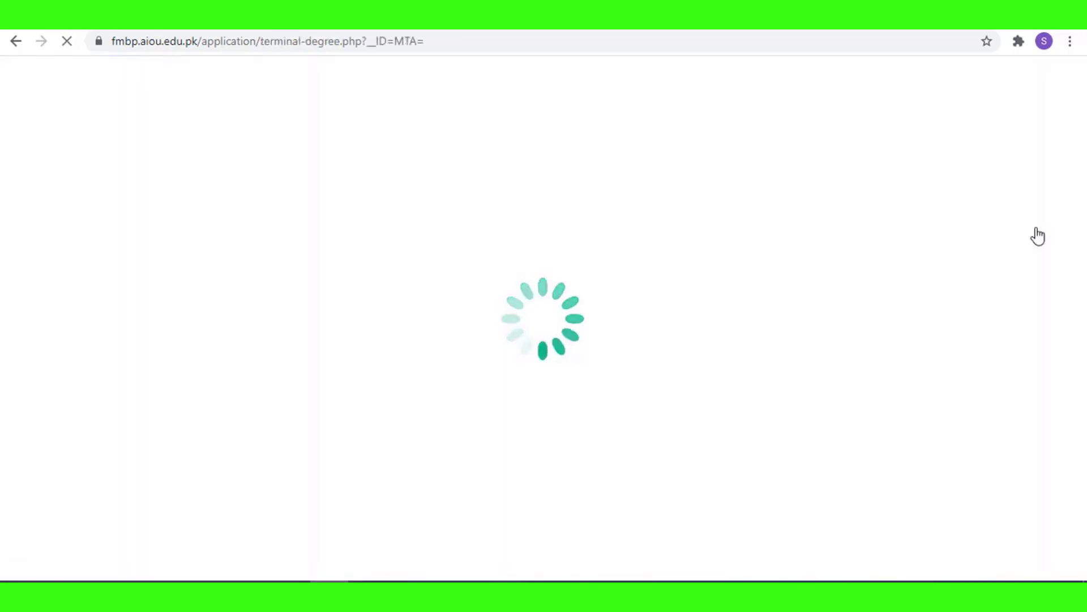
# Set degree type to Degree, degree level to 10 Years, and degree to Matric.
pyautogui.scroll(-5, 638, 308)
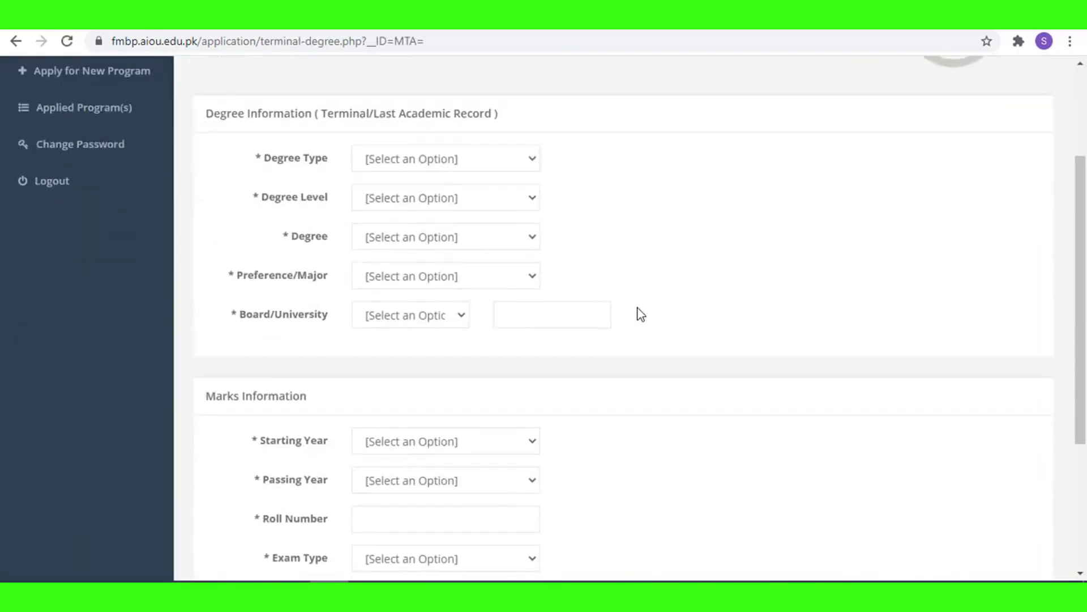
pyautogui.scroll(4, 638, 308)
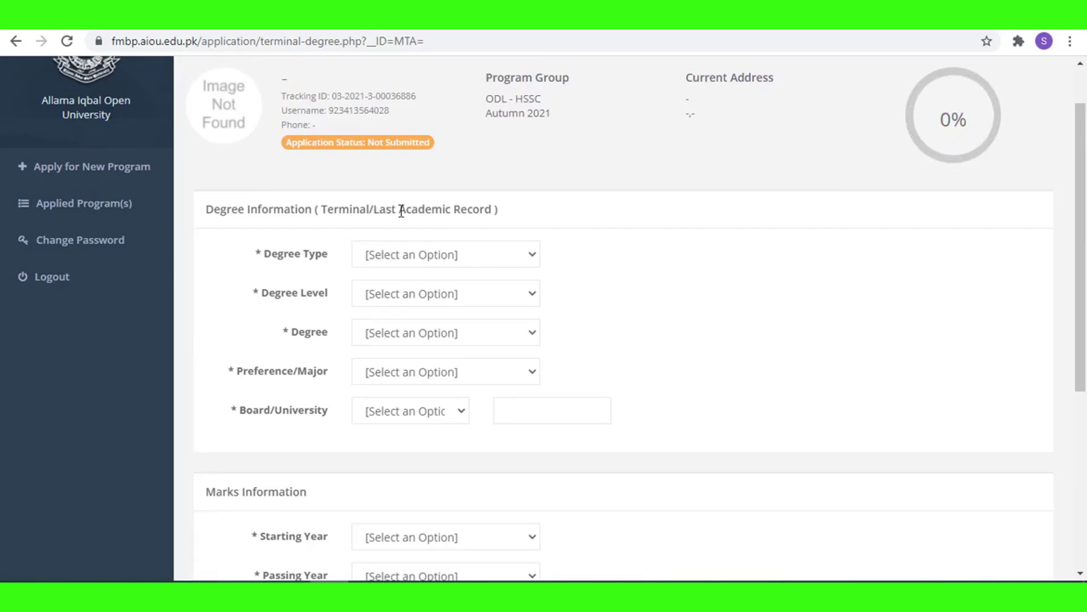
pyautogui.click(520, 257)
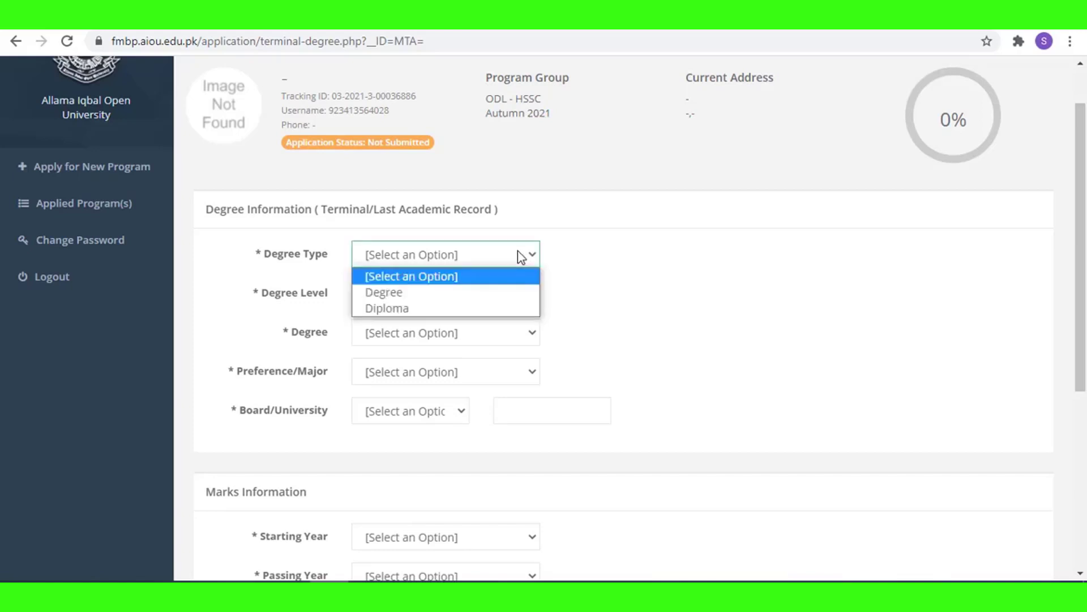
pyautogui.click(425, 294)
pyautogui.click(433, 291)
pyautogui.click(427, 334)
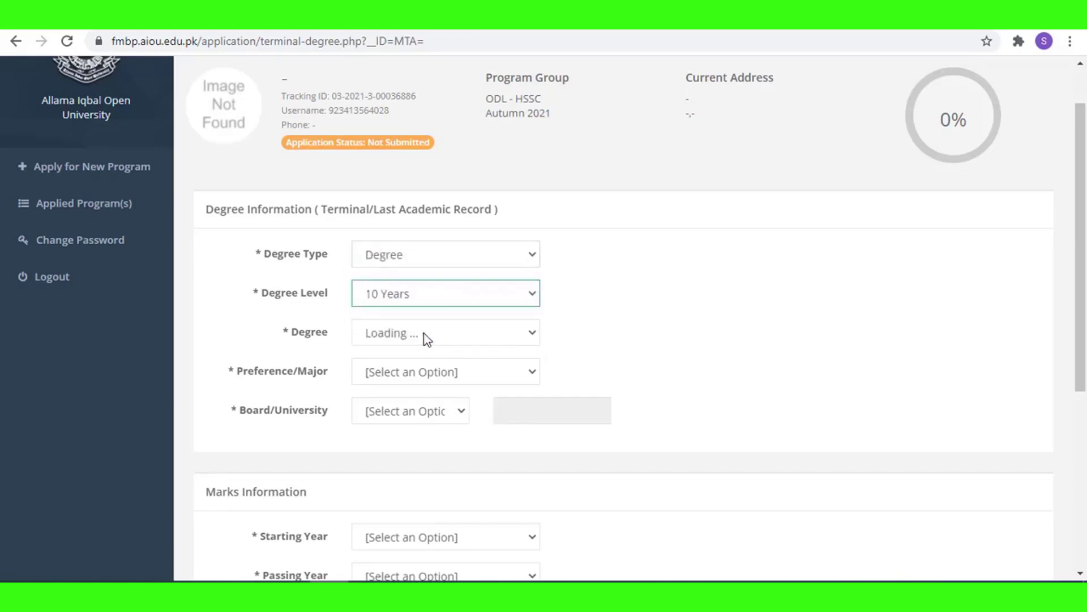
pyautogui.click(439, 337)
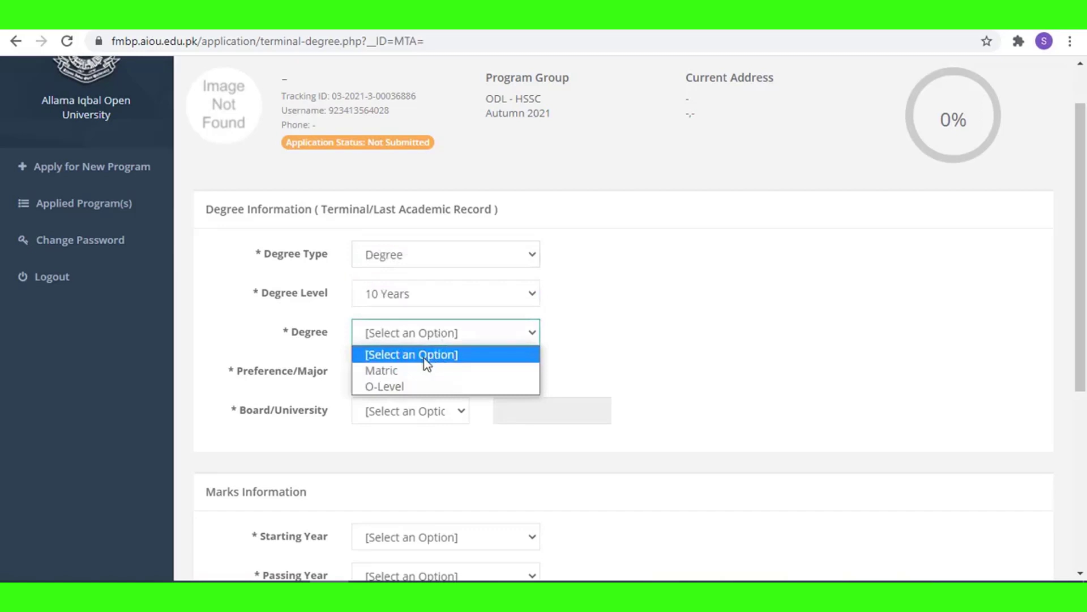
pyautogui.click(408, 371)
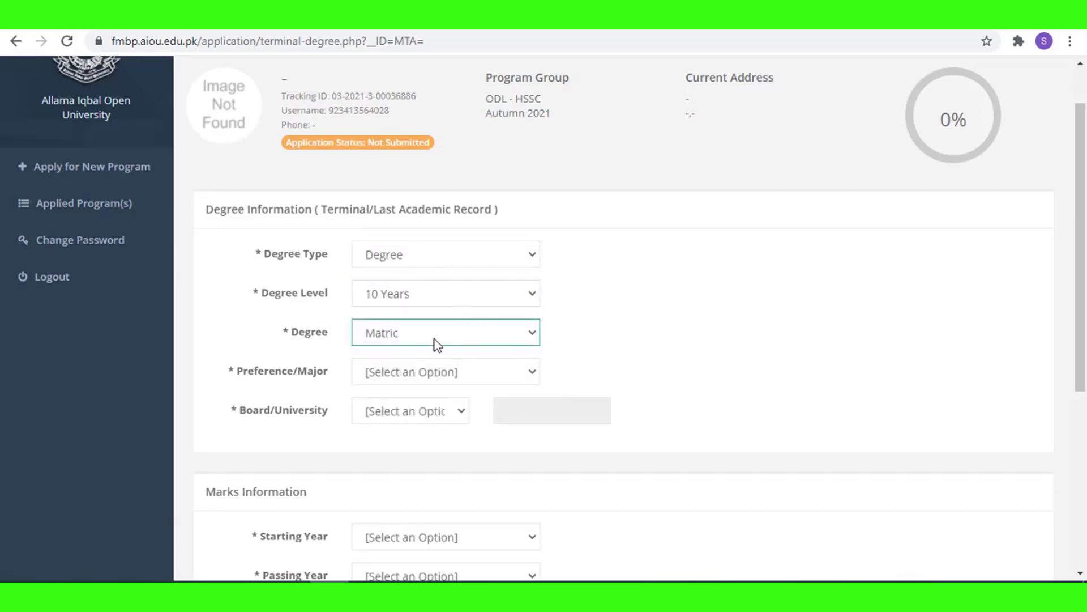
pyautogui.click(475, 339)
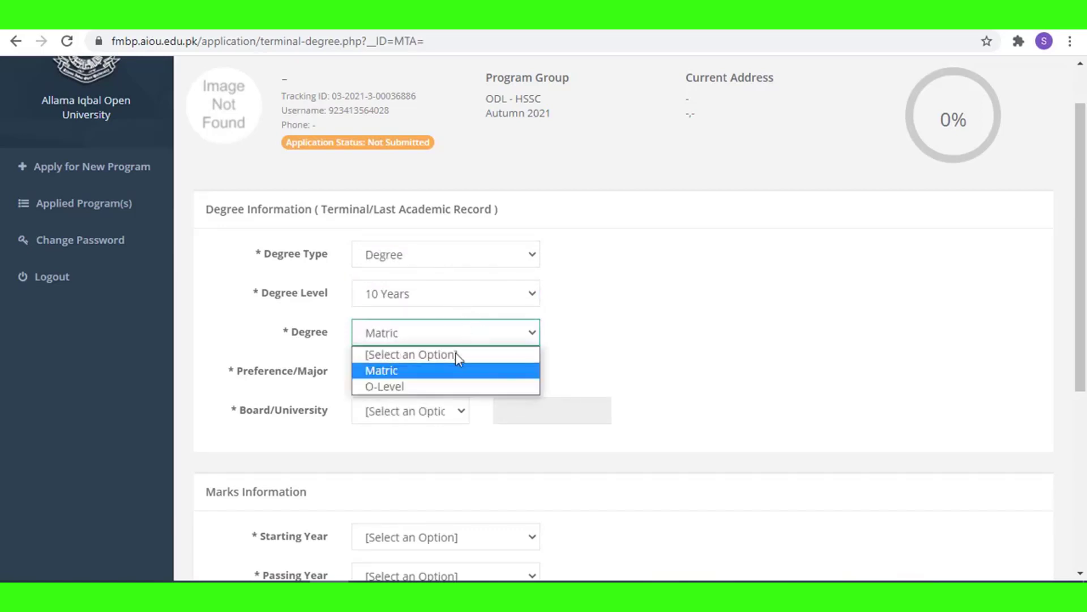
pyautogui.click(407, 373)
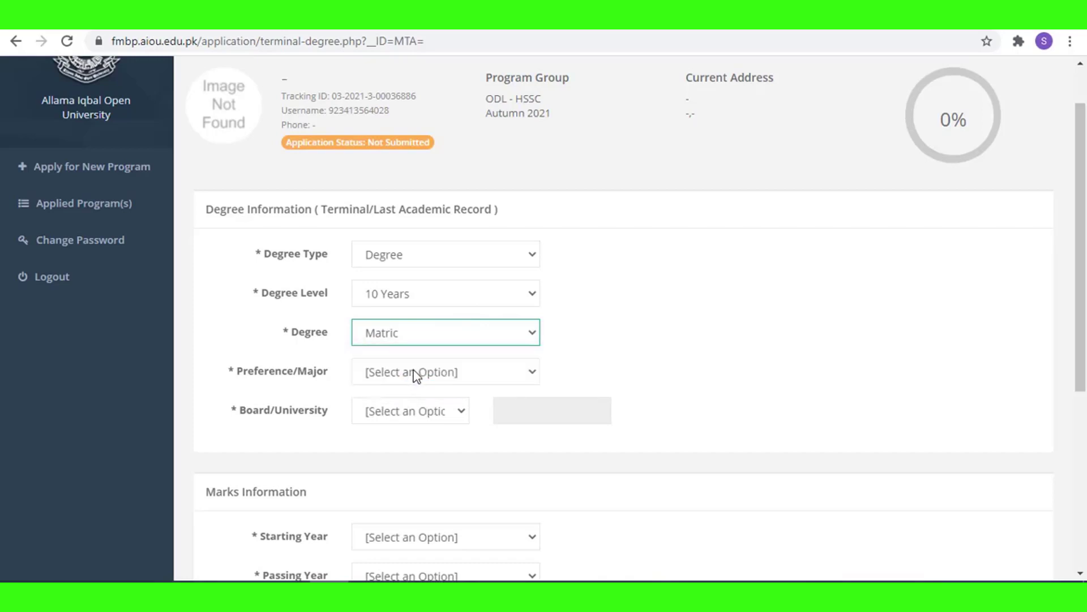
# Choose Arts as the major and BISE Gujrawala as the board.
pyautogui.click(417, 374)
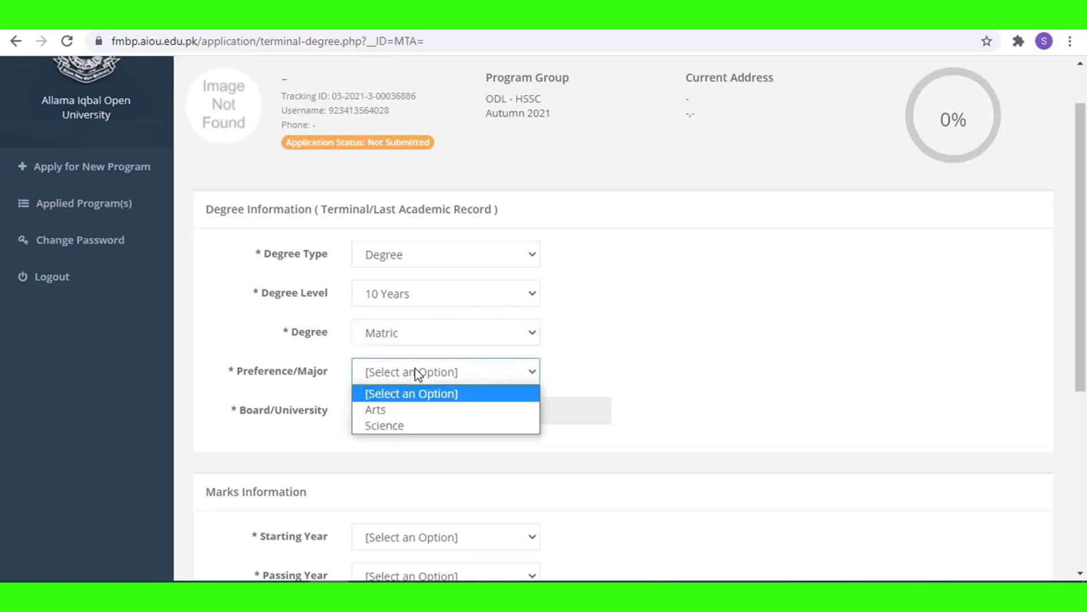
pyautogui.click(397, 410)
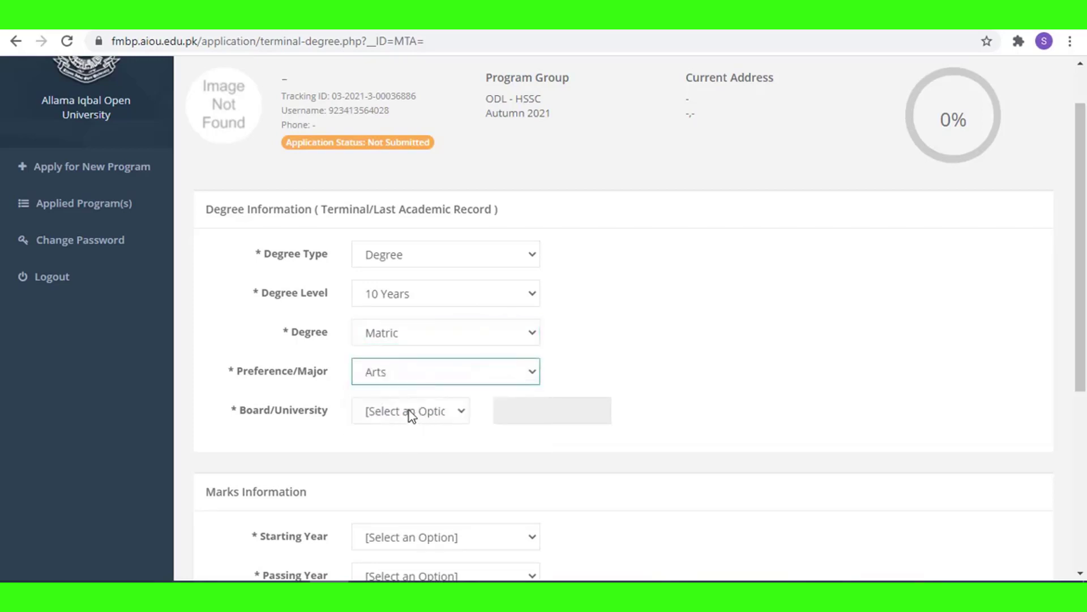
pyautogui.click(409, 409)
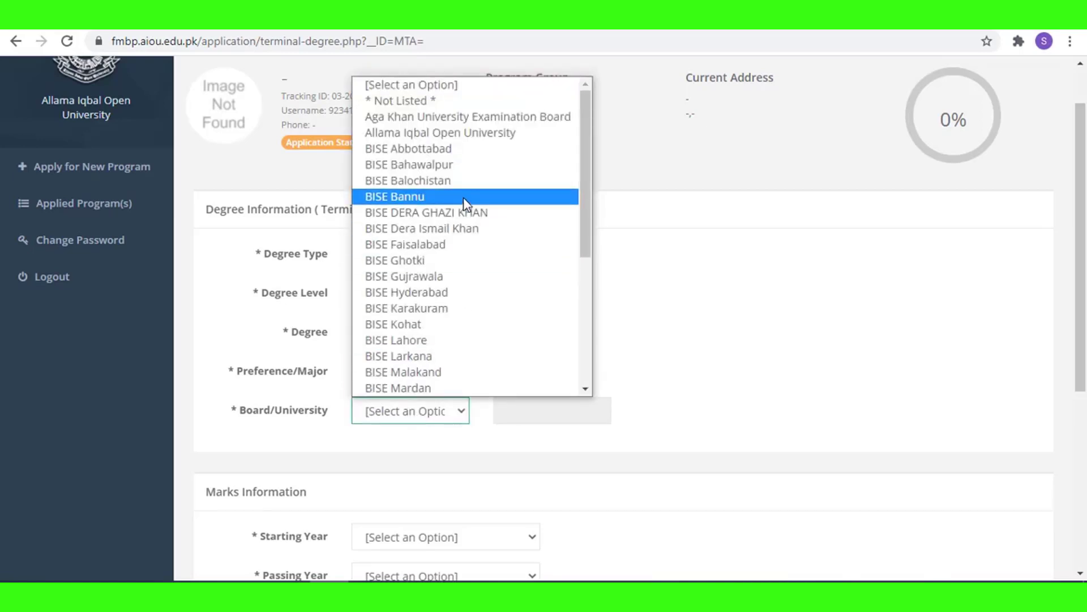
pyautogui.click(455, 279)
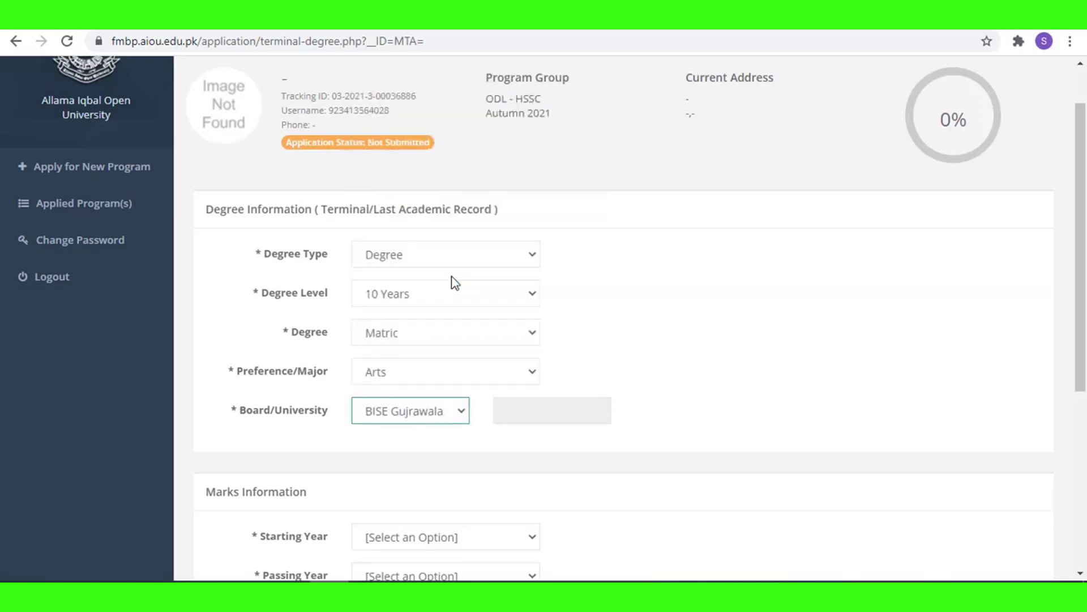
pyautogui.click(521, 415)
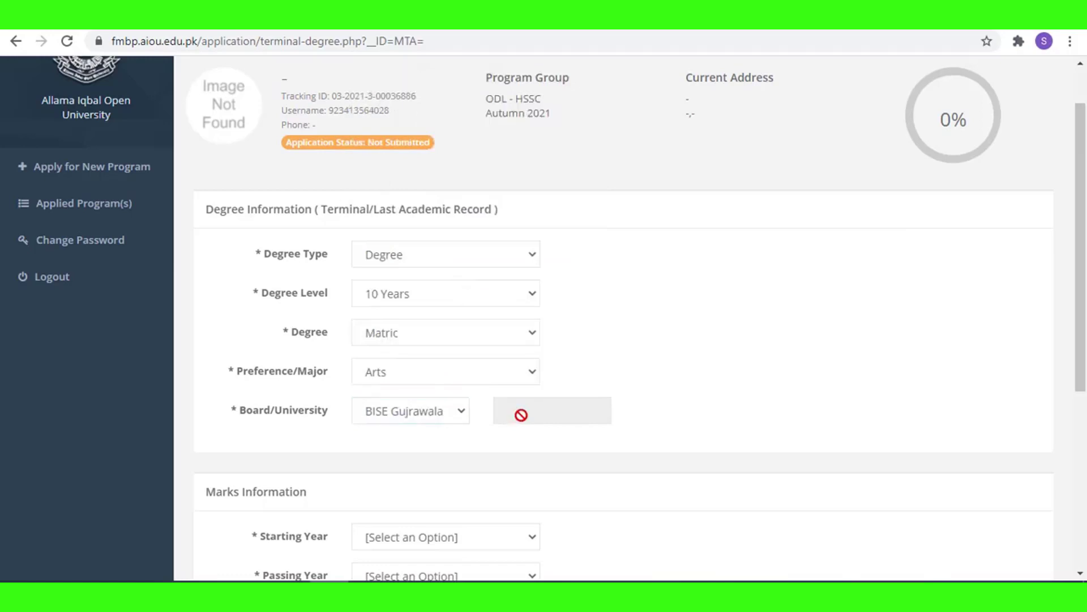
pyautogui.scroll(-4, 522, 425)
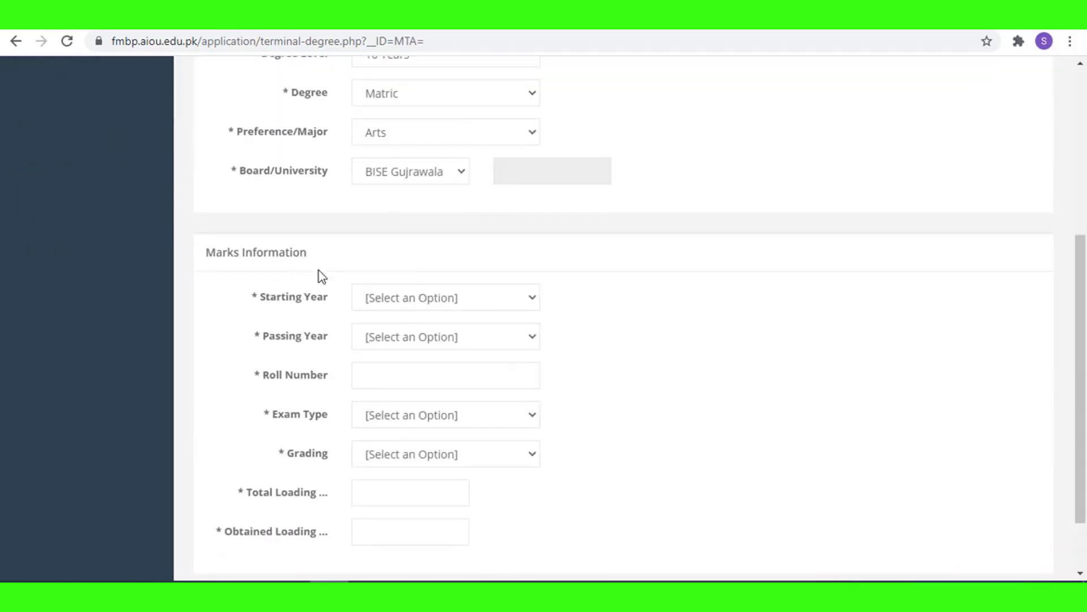
# Enter session 2013 to 2015, roll number 12345, and Annual exam type.
pyautogui.scroll(3, 493, 260)
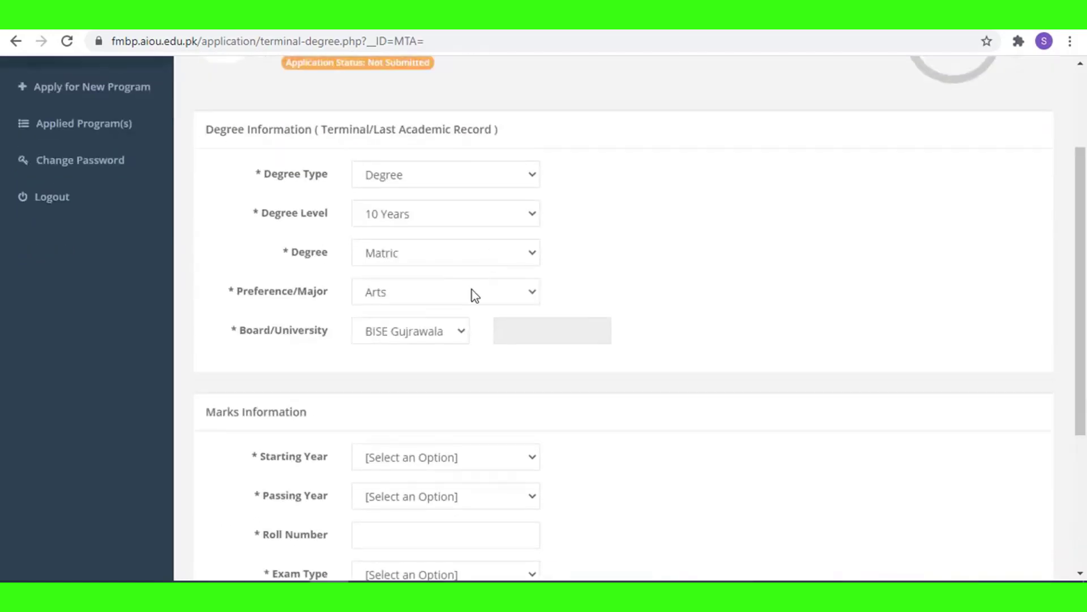
pyautogui.scroll(-1, 409, 352)
pyautogui.click(428, 385)
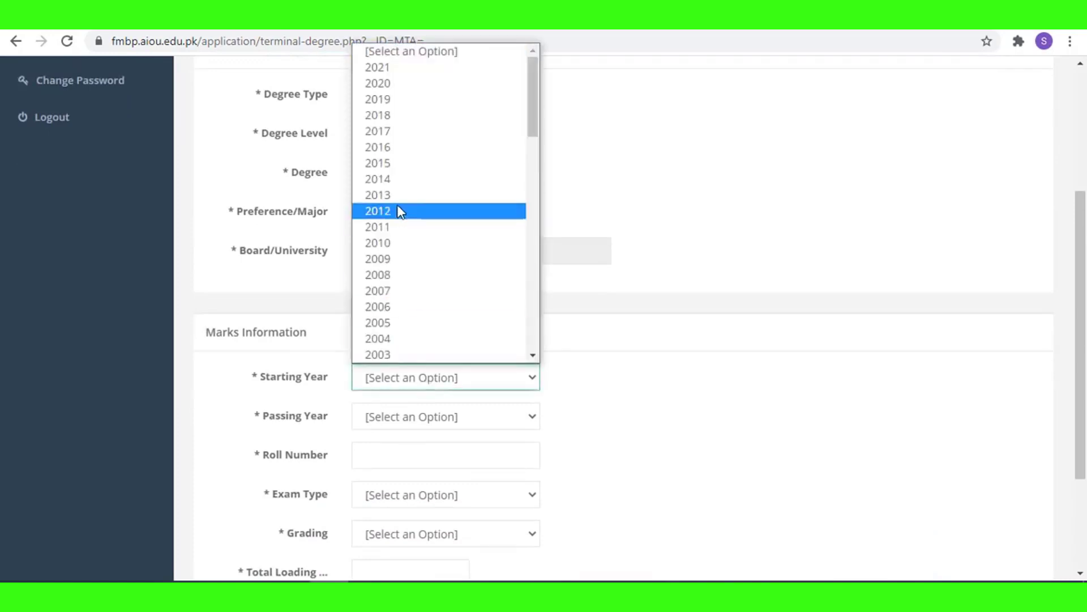
pyautogui.click(413, 173)
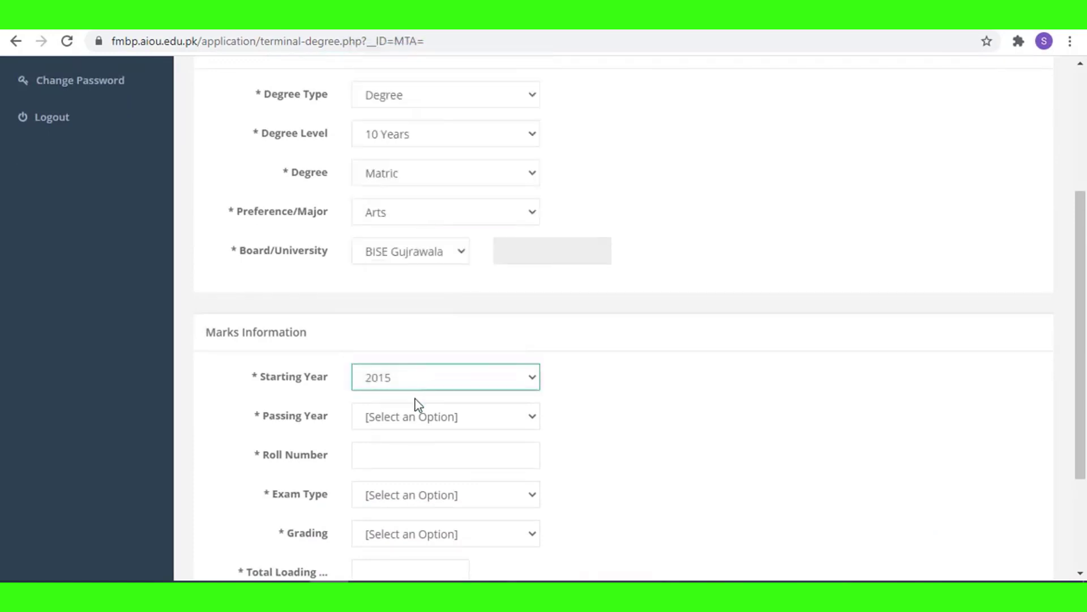
pyautogui.click(420, 374)
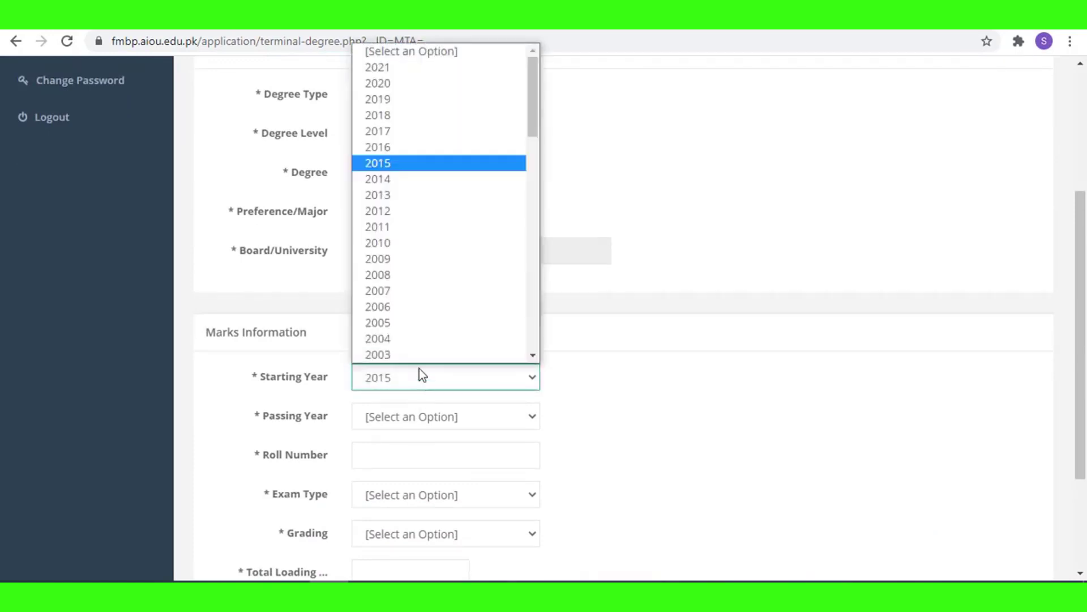
pyautogui.click(388, 195)
pyautogui.scroll(-2, 453, 368)
pyautogui.click(441, 347)
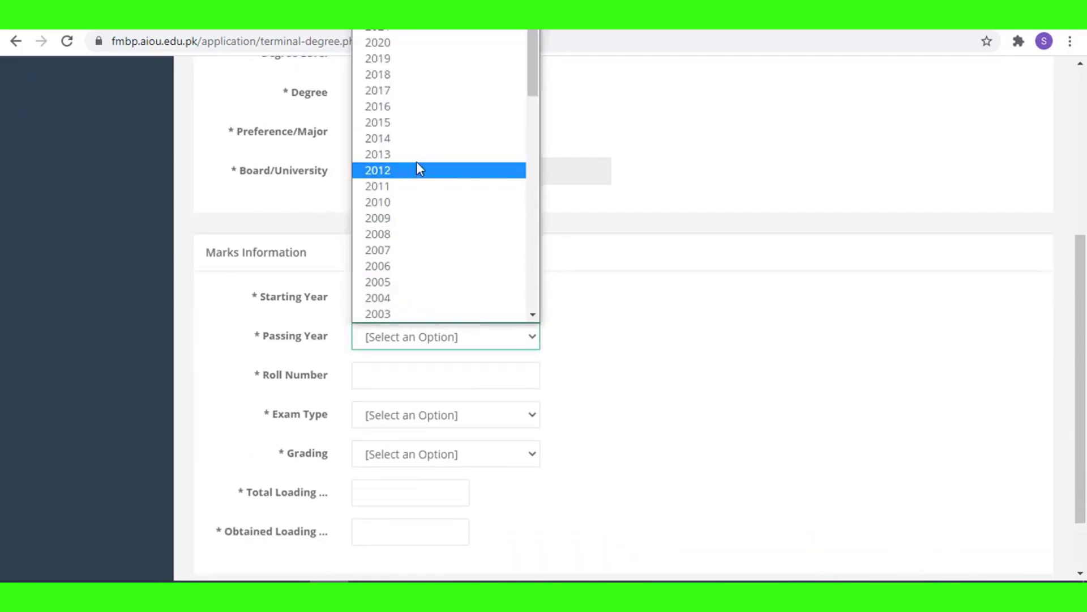
pyautogui.click(424, 126)
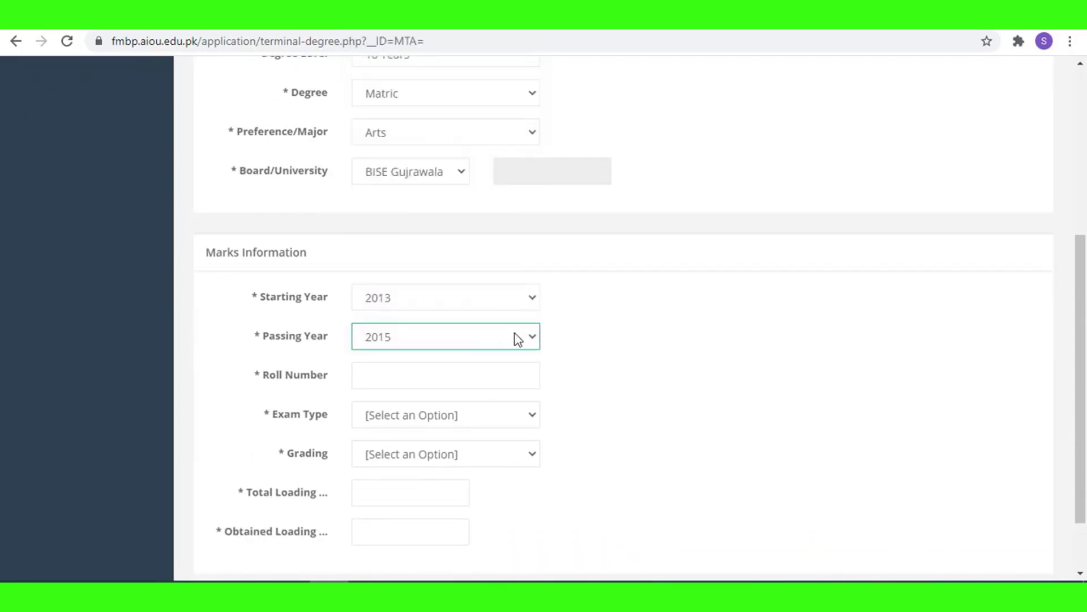
pyautogui.click(466, 380)
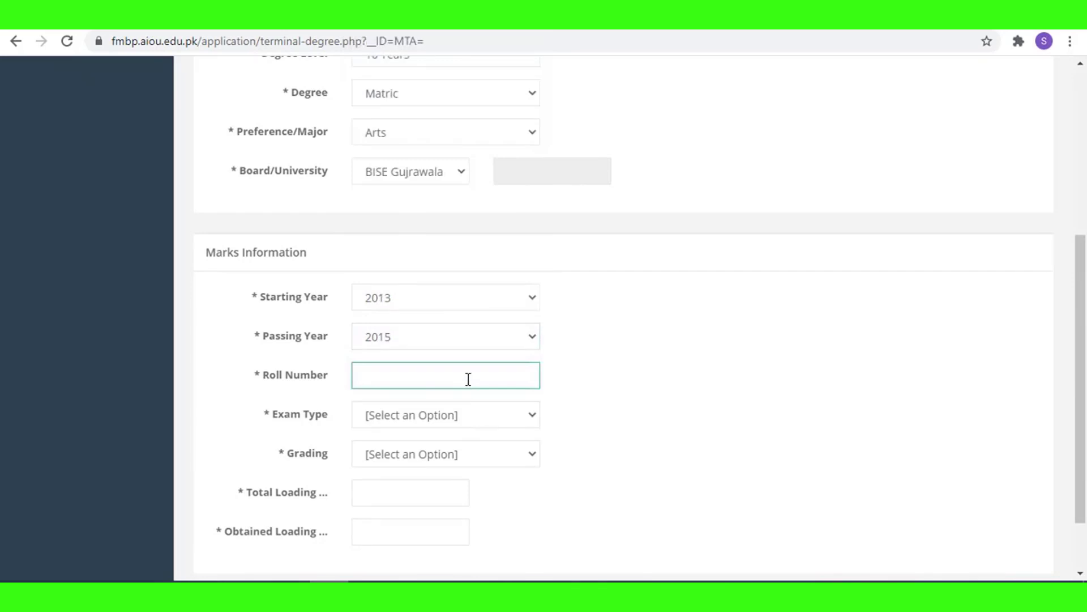
pyautogui.write('12345')
pyautogui.click(430, 424)
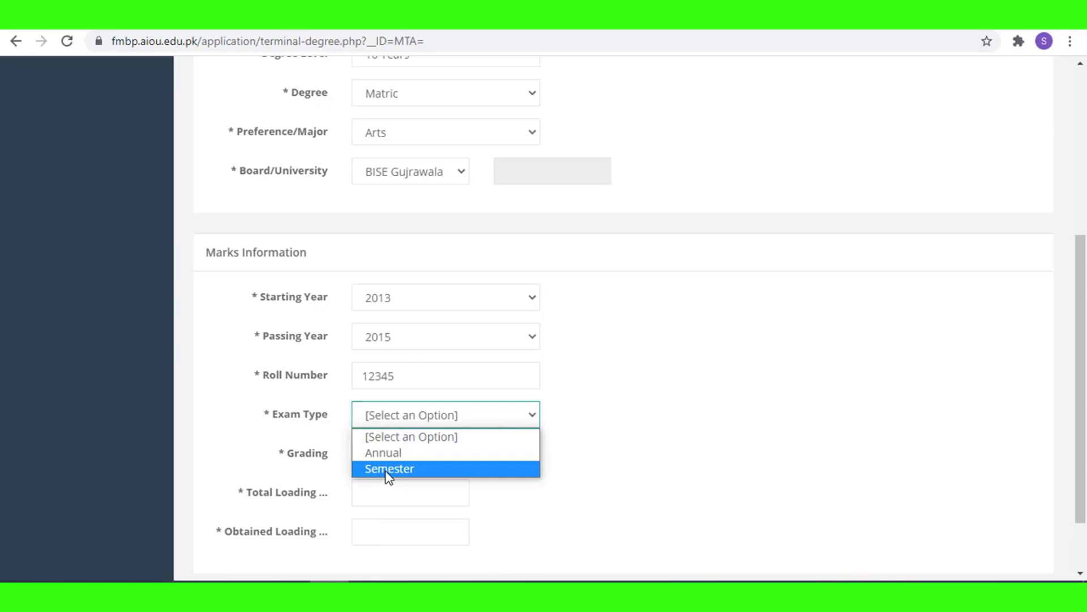
pyautogui.click(384, 453)
# Set grading to Marks with 1100 total and 800 obtained, then save the section.
pyautogui.click(388, 454)
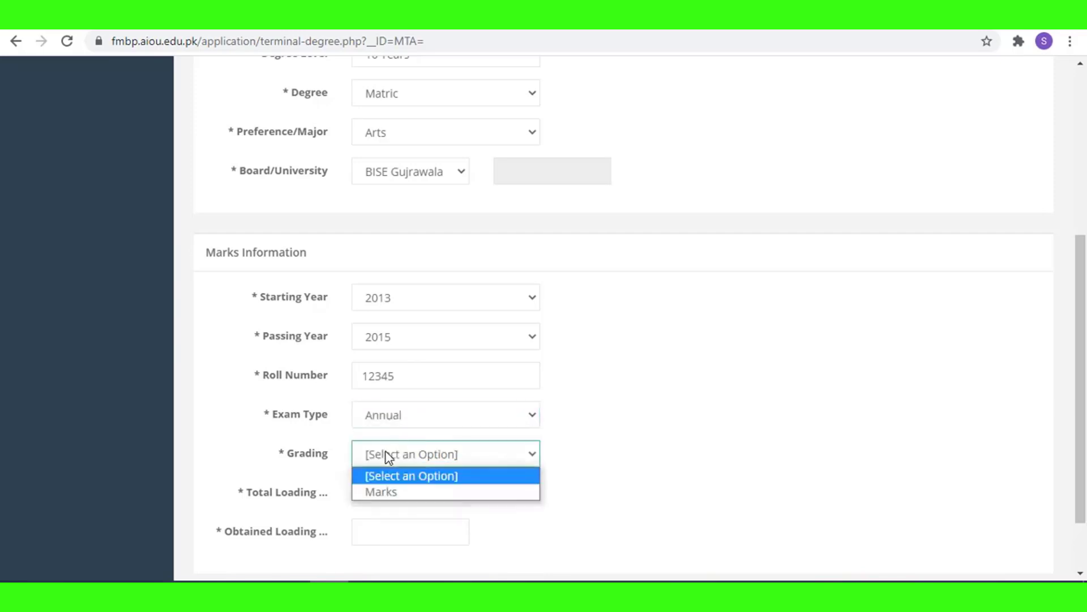
pyautogui.click(391, 492)
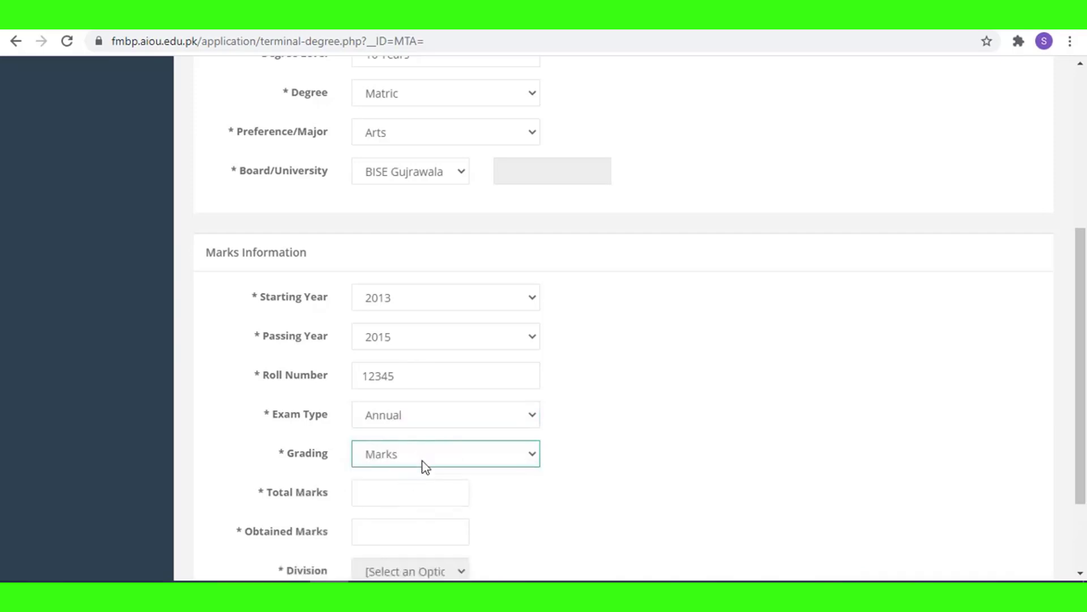
pyautogui.click(449, 460)
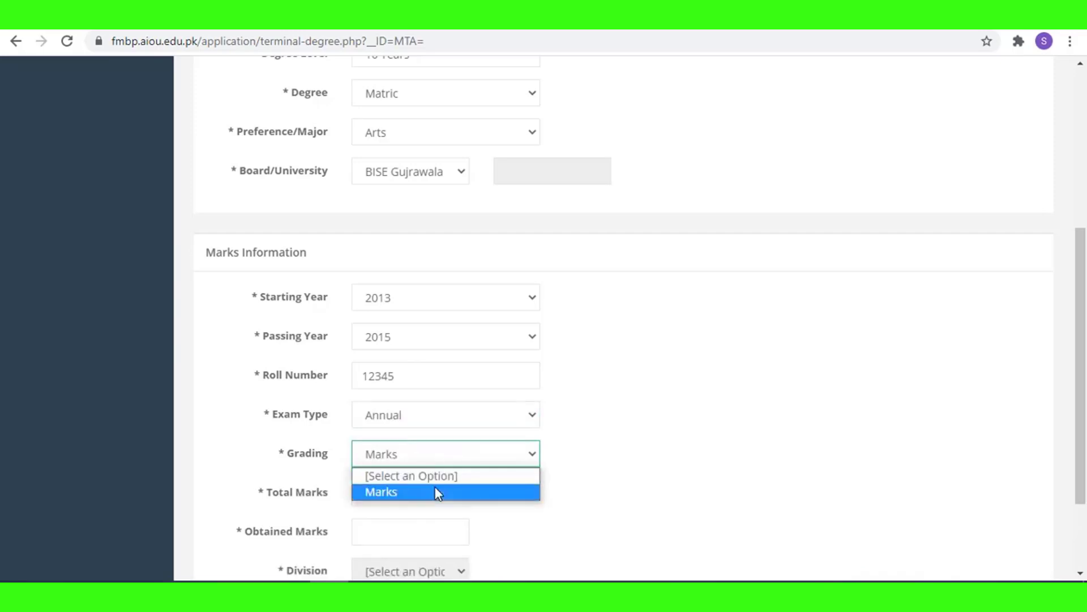
pyautogui.click(434, 492)
pyautogui.click(394, 501)
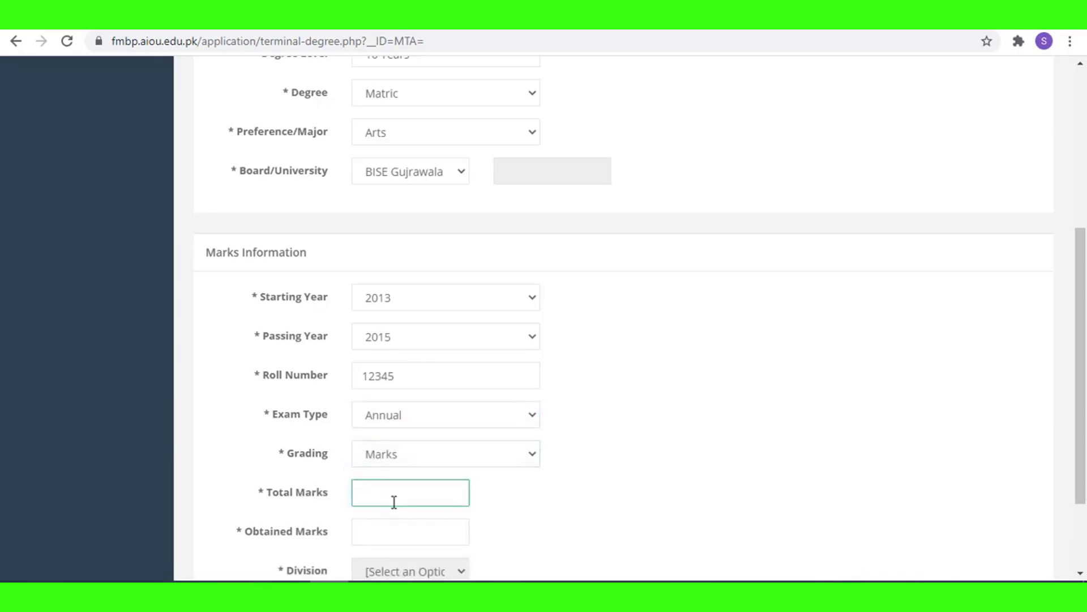
pyautogui.write('1100')
pyautogui.click(398, 529)
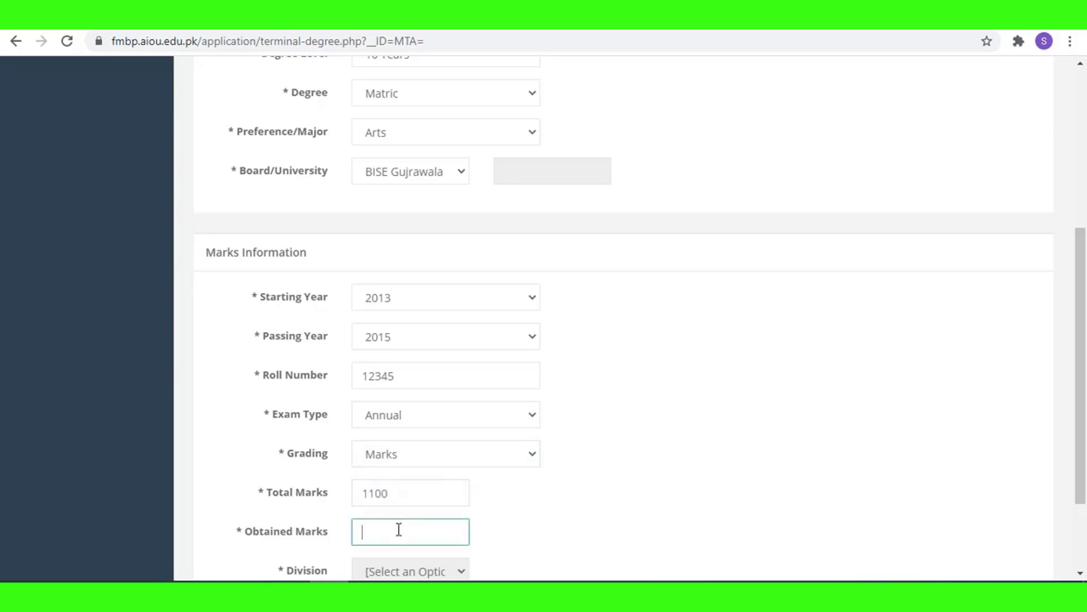
pyautogui.write('800')
pyautogui.scroll(-2, 516, 504)
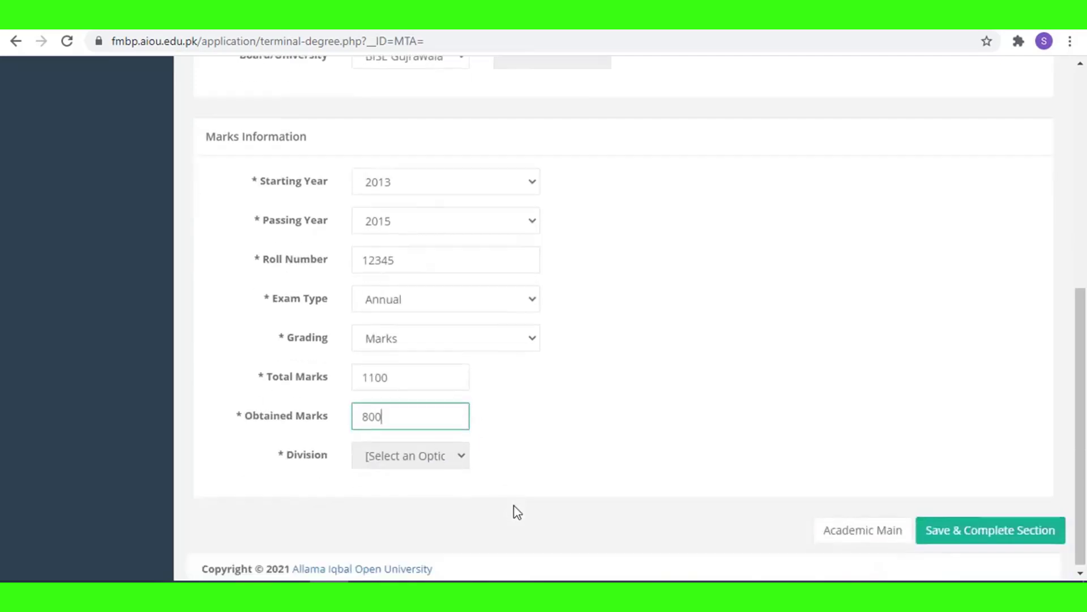
pyautogui.click(426, 459)
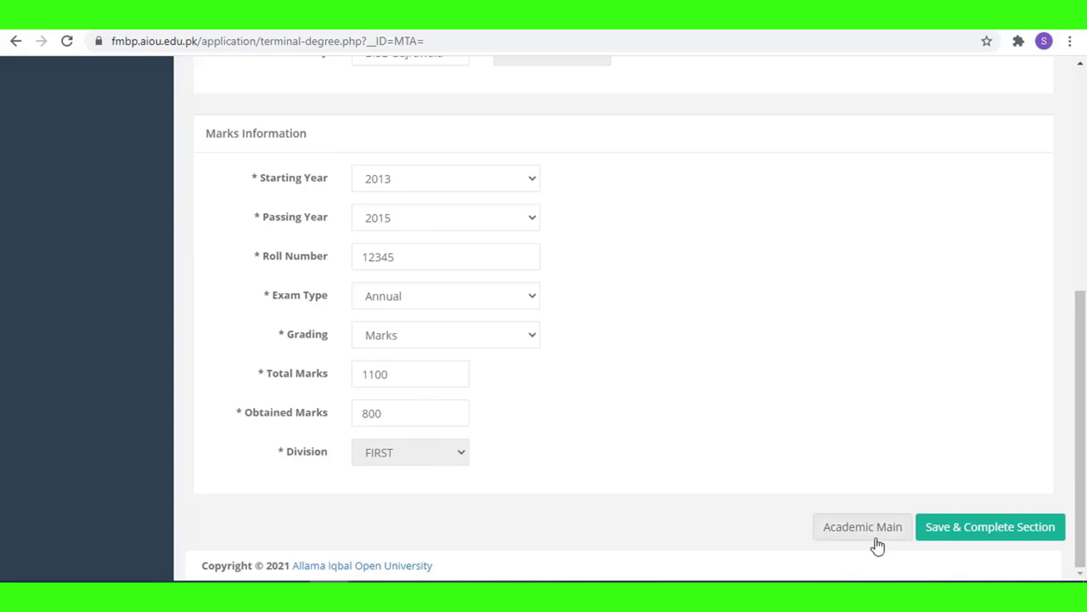
pyautogui.click(960, 532)
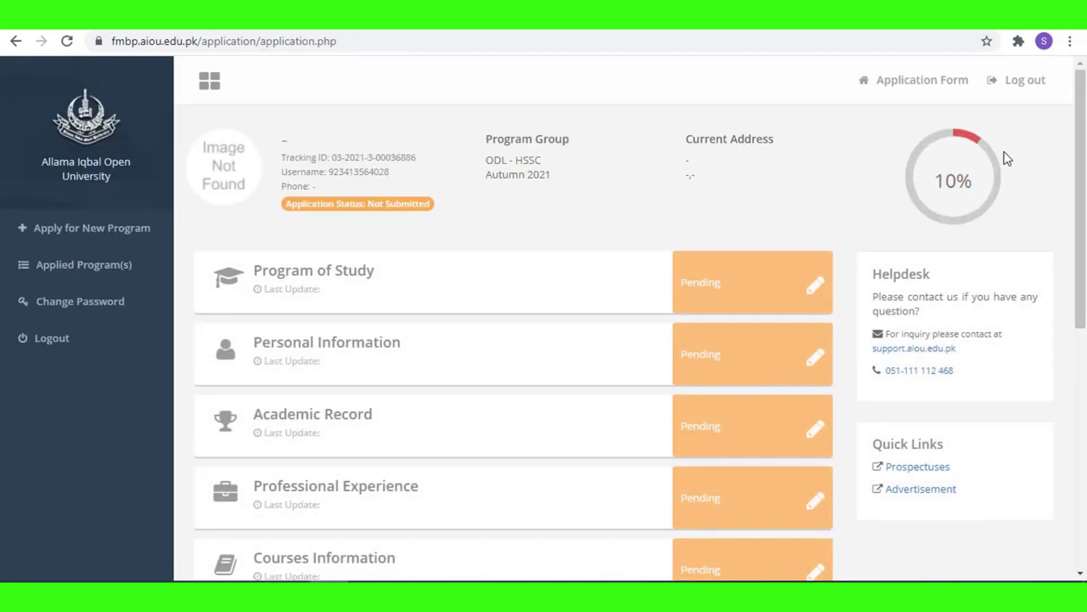
# Add F.A(GEN GP) to the program list and save the Program of Study section.
pyautogui.scroll(-4, 837, 376)
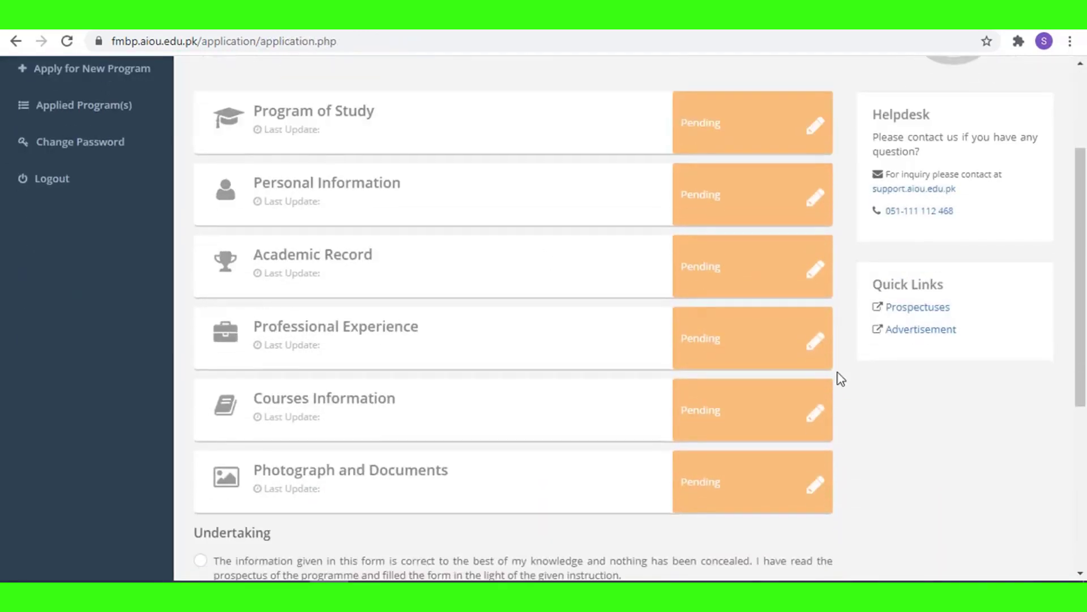
pyautogui.scroll(4, 794, 338)
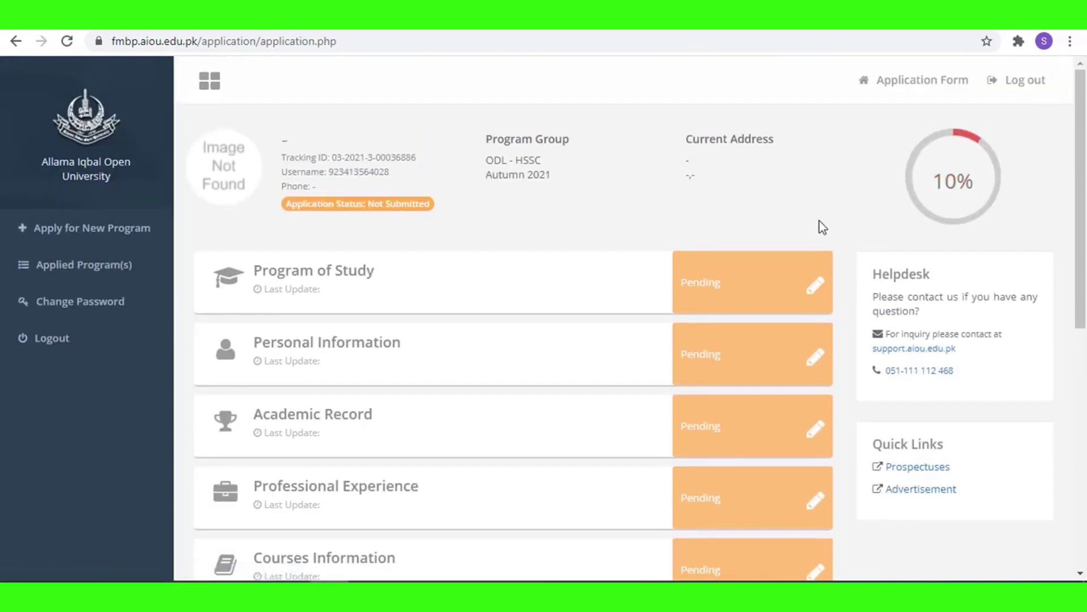
pyautogui.click(816, 283)
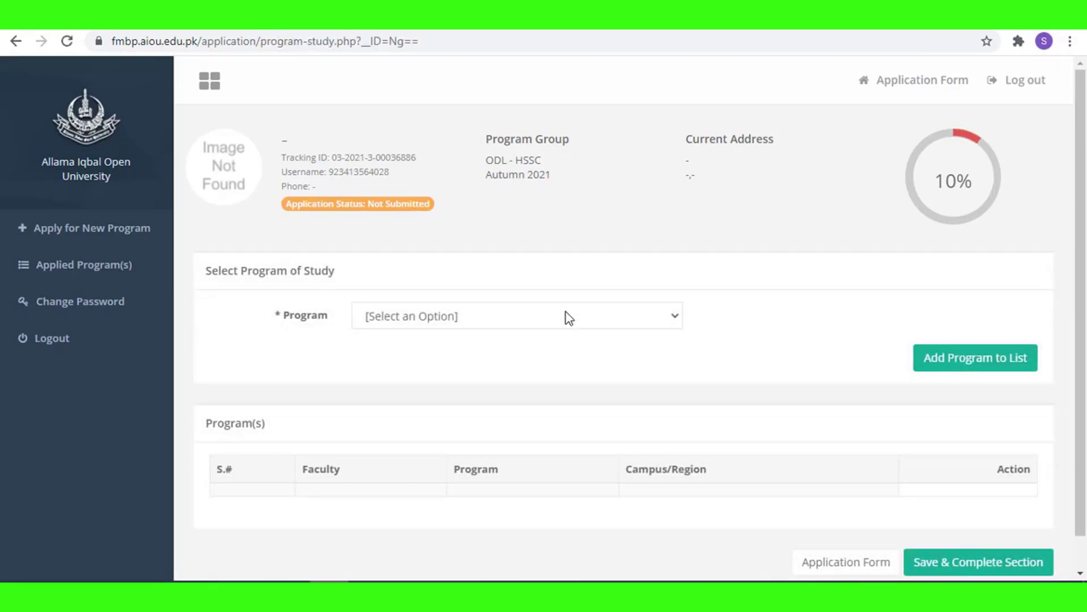
pyautogui.click(566, 320)
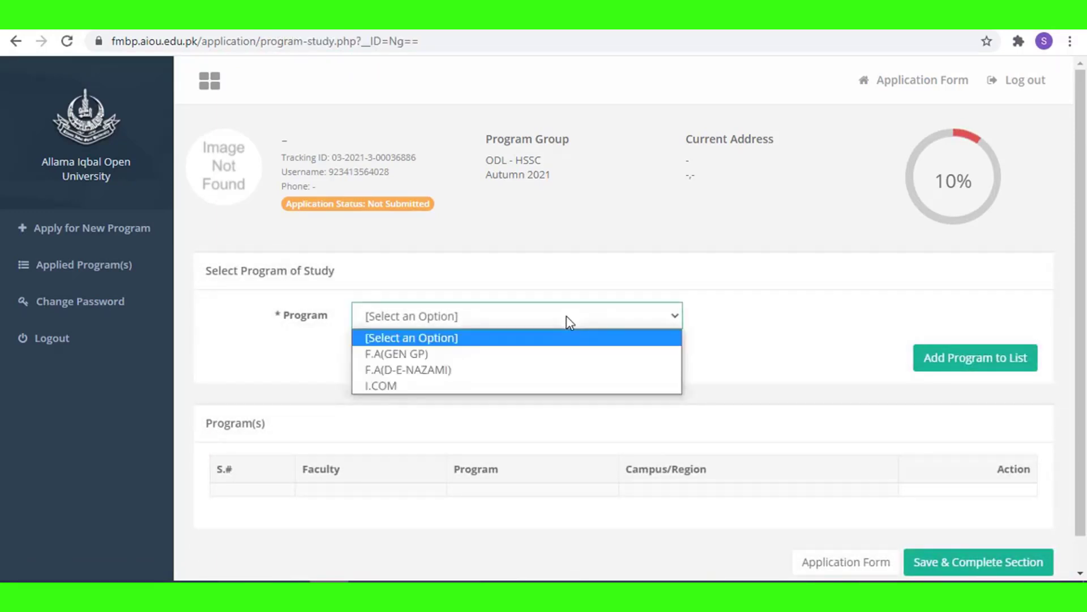
pyautogui.click(435, 357)
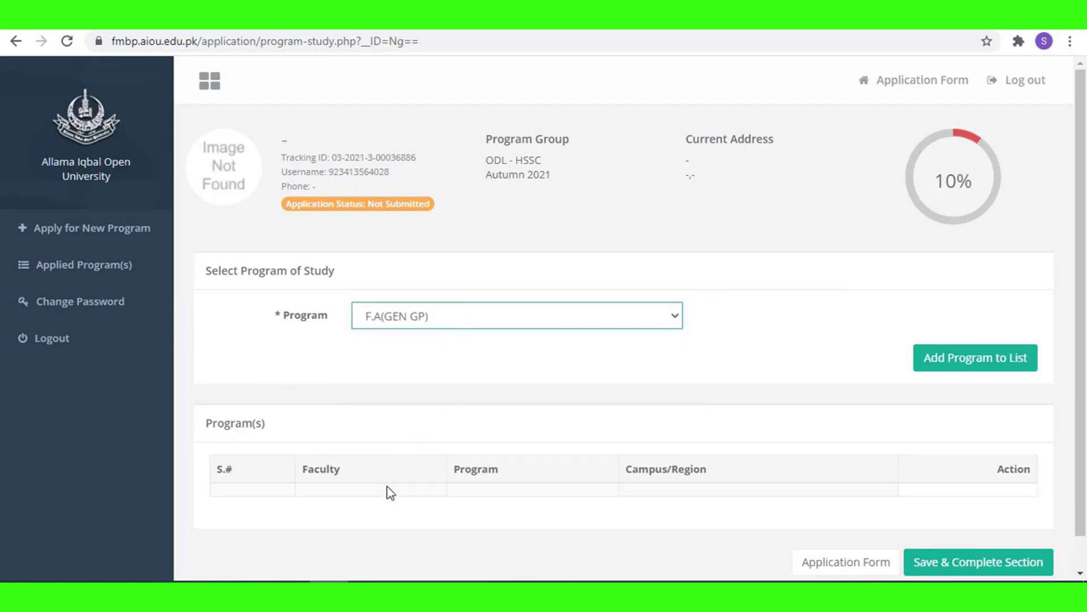
pyautogui.click(958, 365)
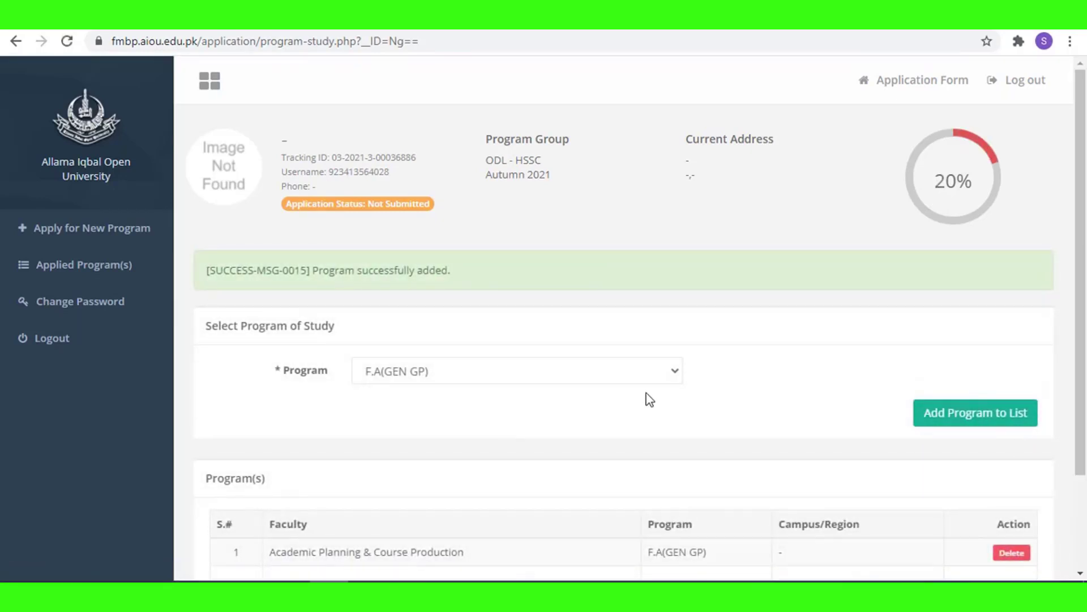
pyautogui.scroll(-1, 743, 405)
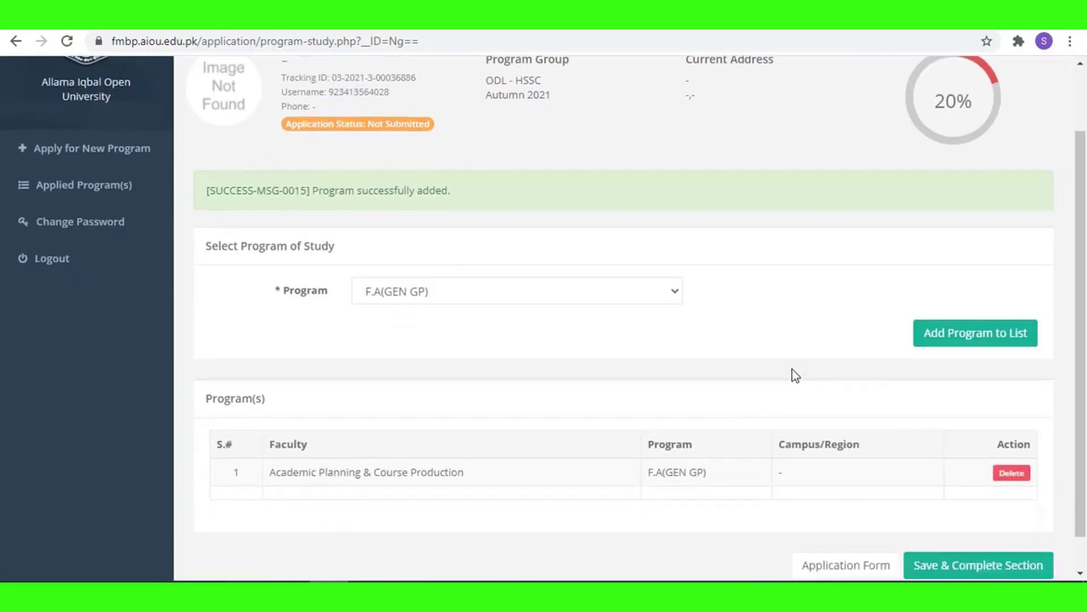
pyautogui.scroll(-1, 793, 371)
pyautogui.scroll(1, 584, 241)
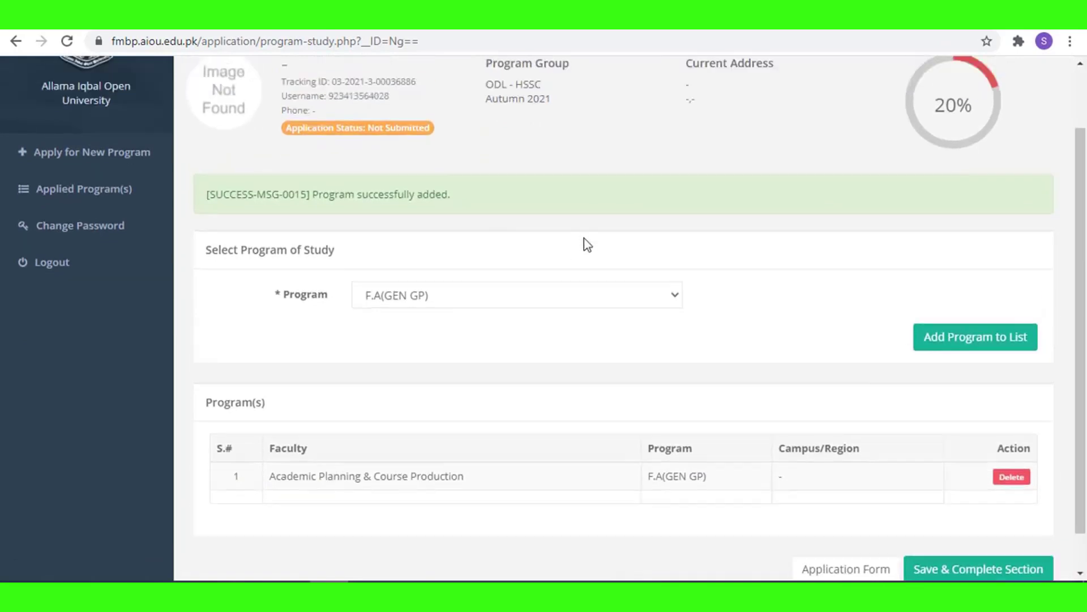
pyautogui.scroll(1, 784, 269)
pyautogui.scroll(-2, 831, 377)
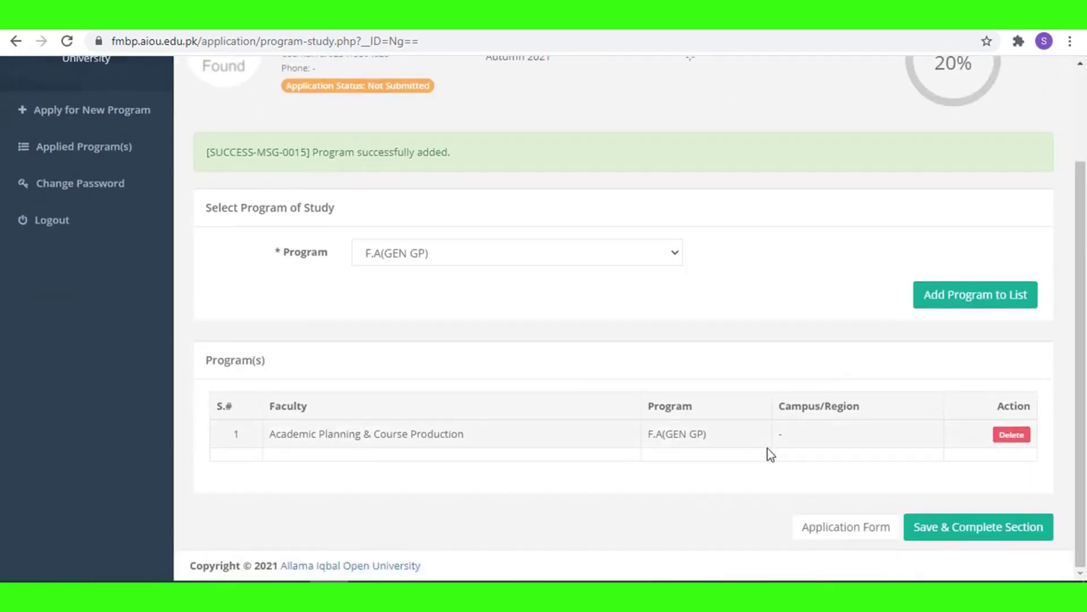
pyautogui.click(974, 528)
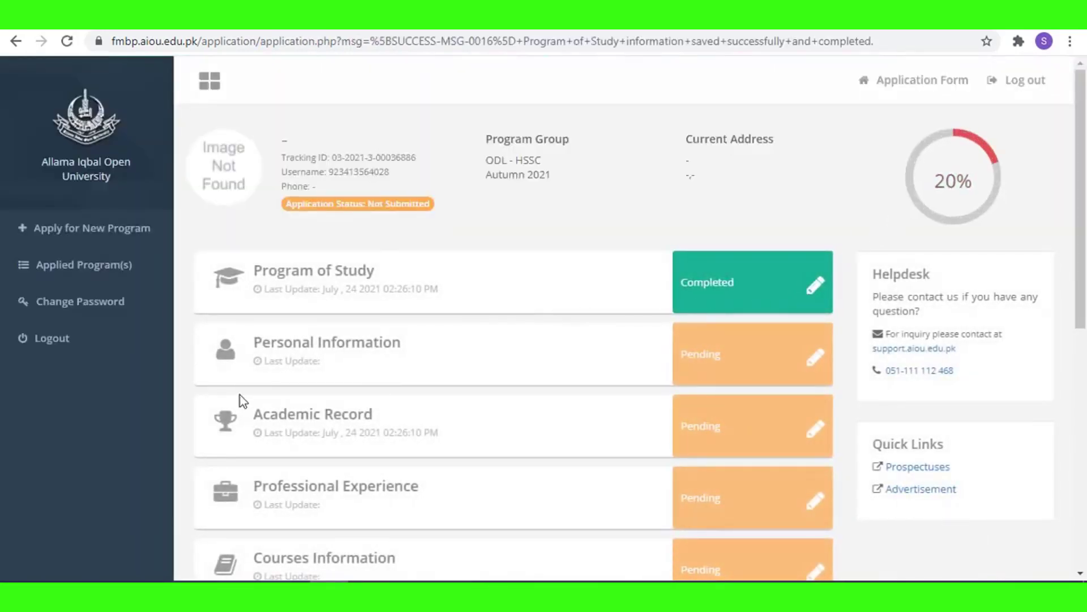
# Enter the applicant's first and last name, gender Female, and marital status Married.
pyautogui.click(334, 352)
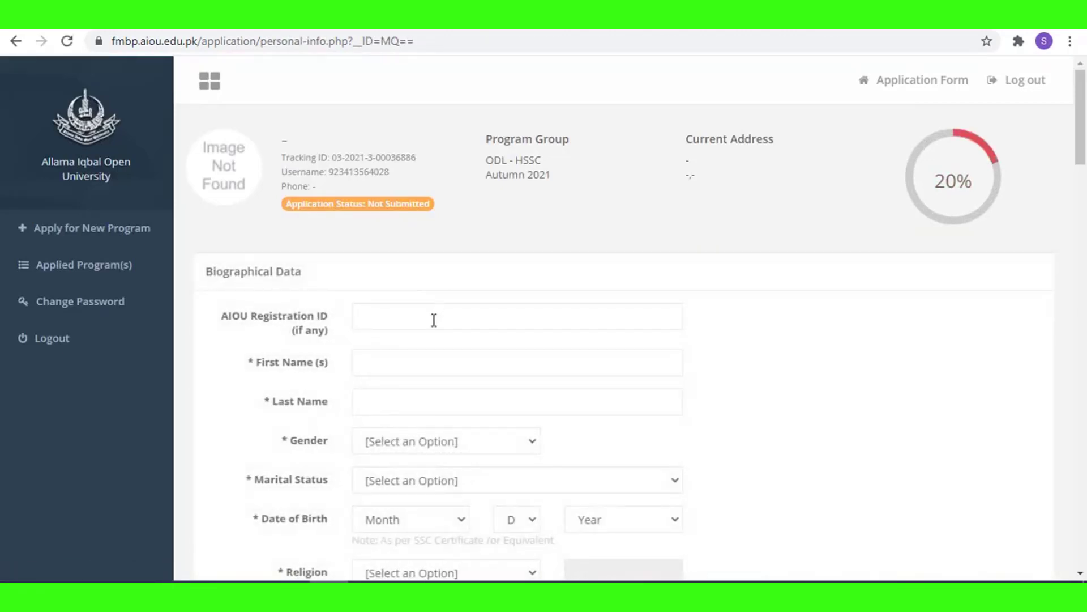
pyautogui.click(434, 321)
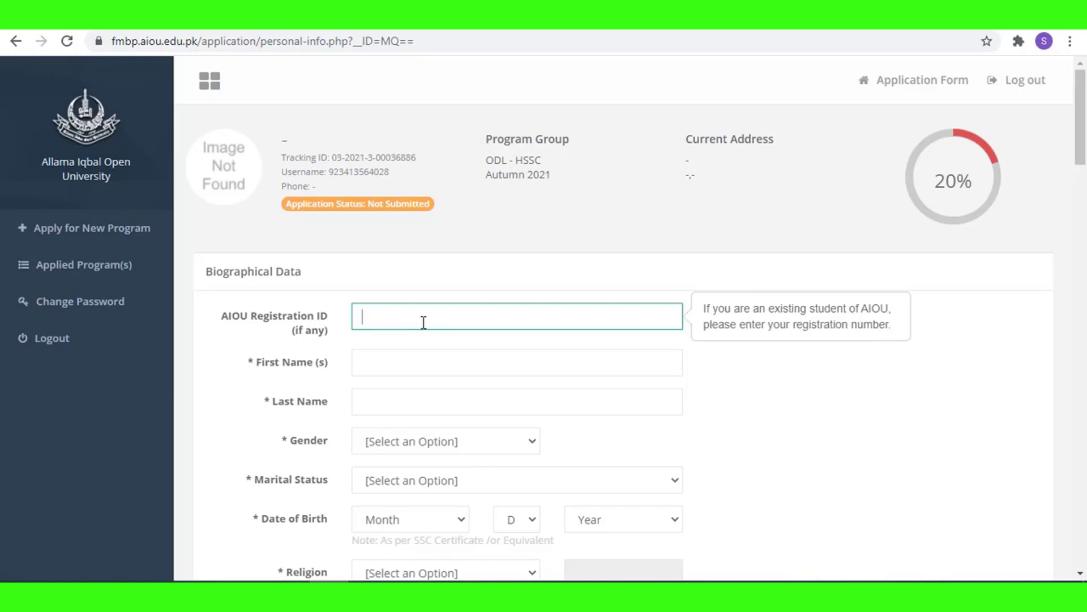
pyautogui.click(395, 364)
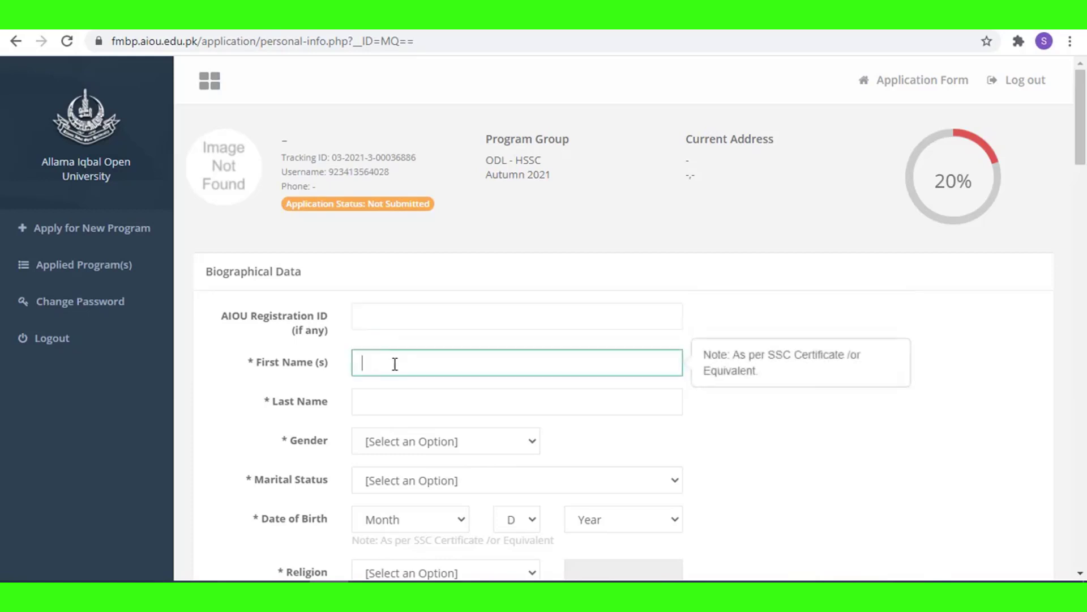
pyautogui.click(418, 410)
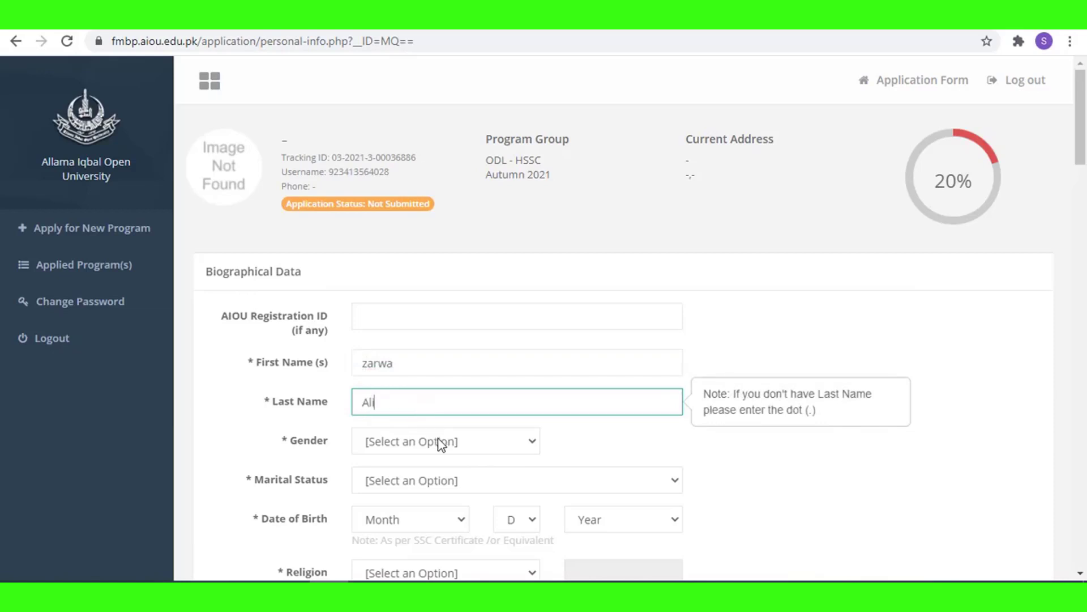
pyautogui.click(440, 444)
pyautogui.click(420, 479)
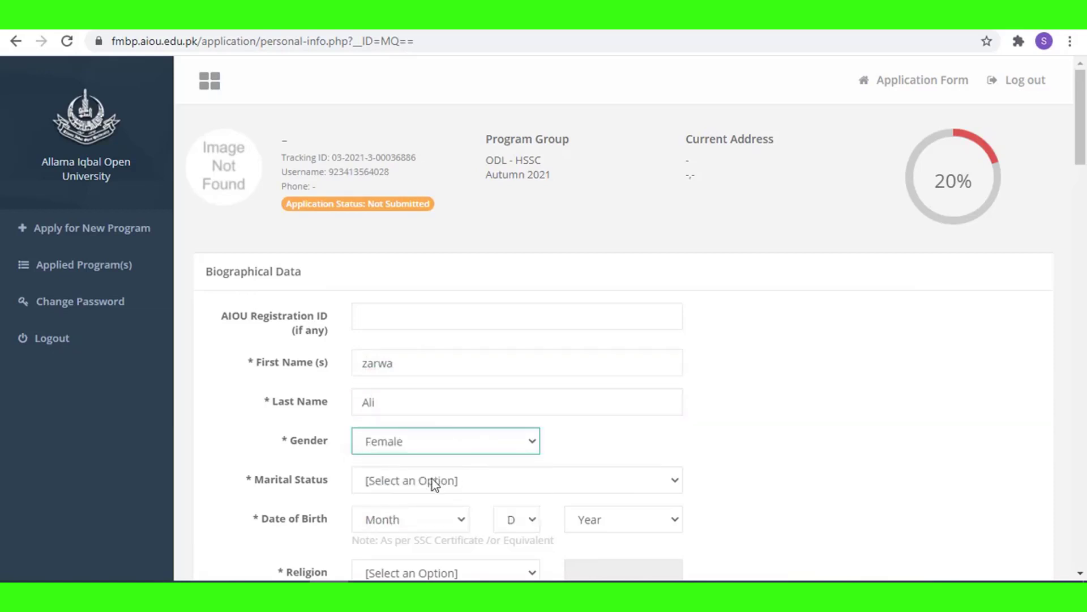
pyautogui.click(448, 484)
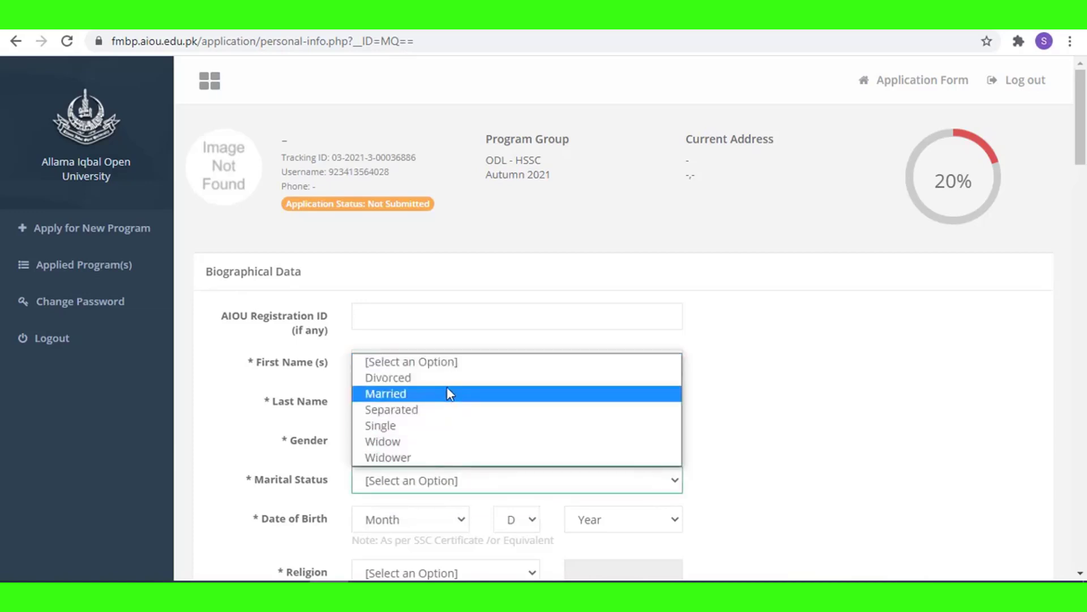
pyautogui.click(447, 392)
pyautogui.scroll(-3, 481, 417)
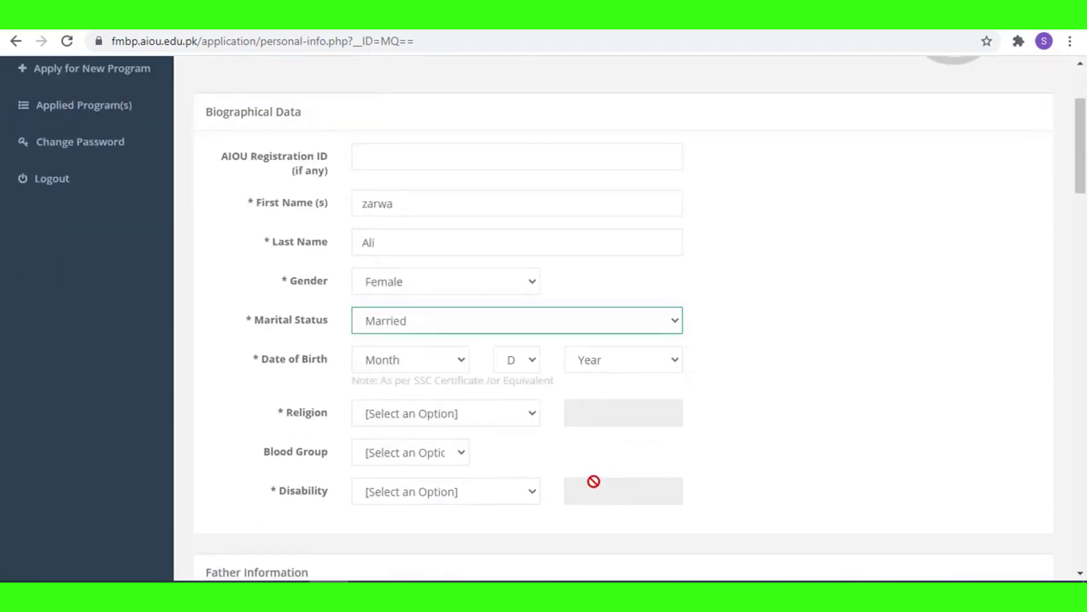
# Set the date of birth to 12 January 2000.
pyautogui.click(413, 360)
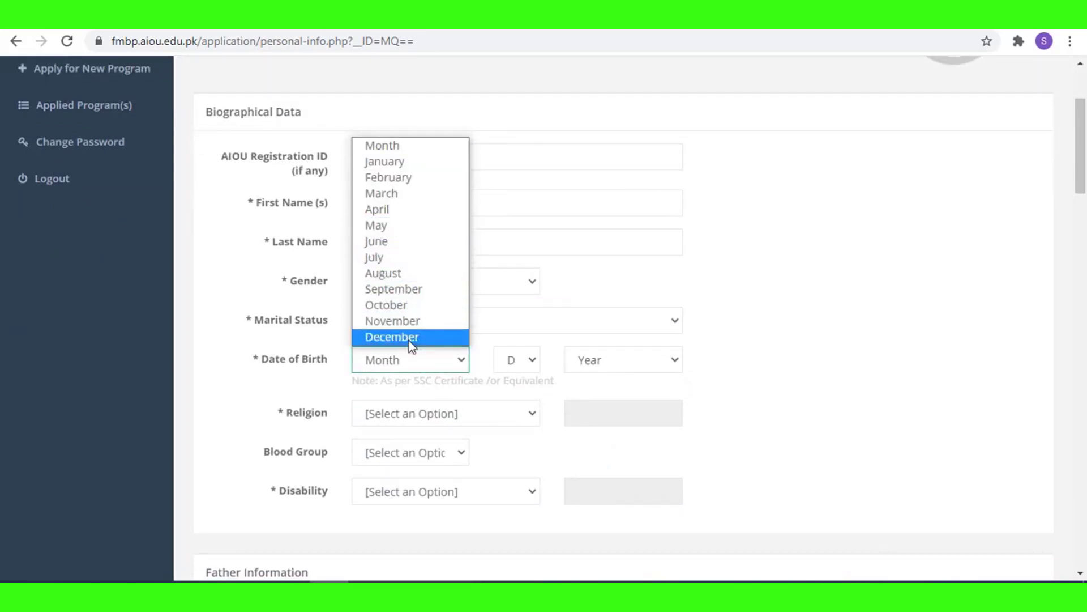
pyautogui.click(442, 163)
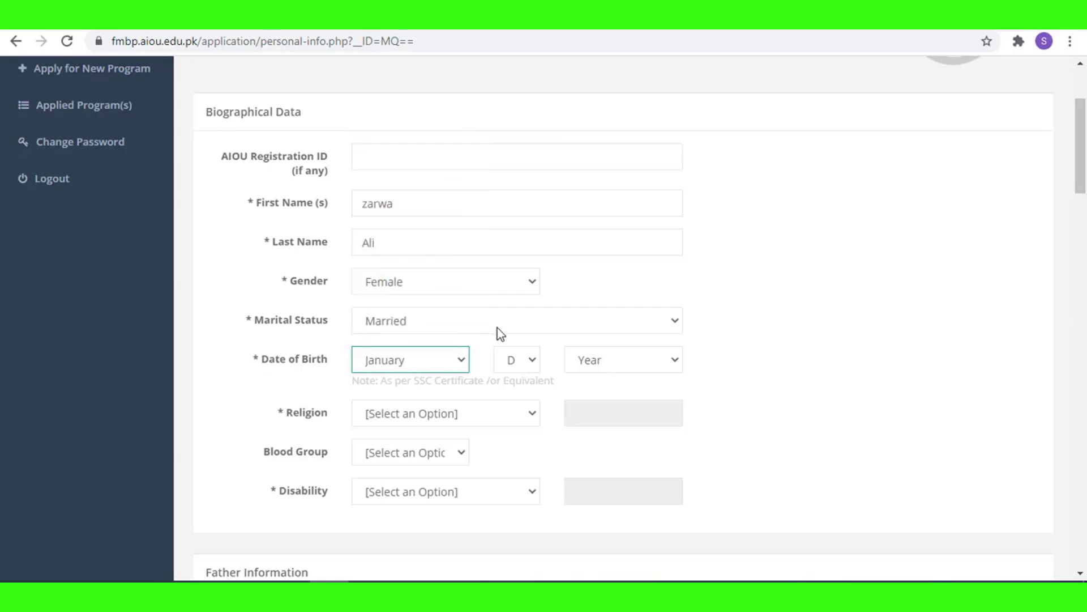
pyautogui.click(512, 362)
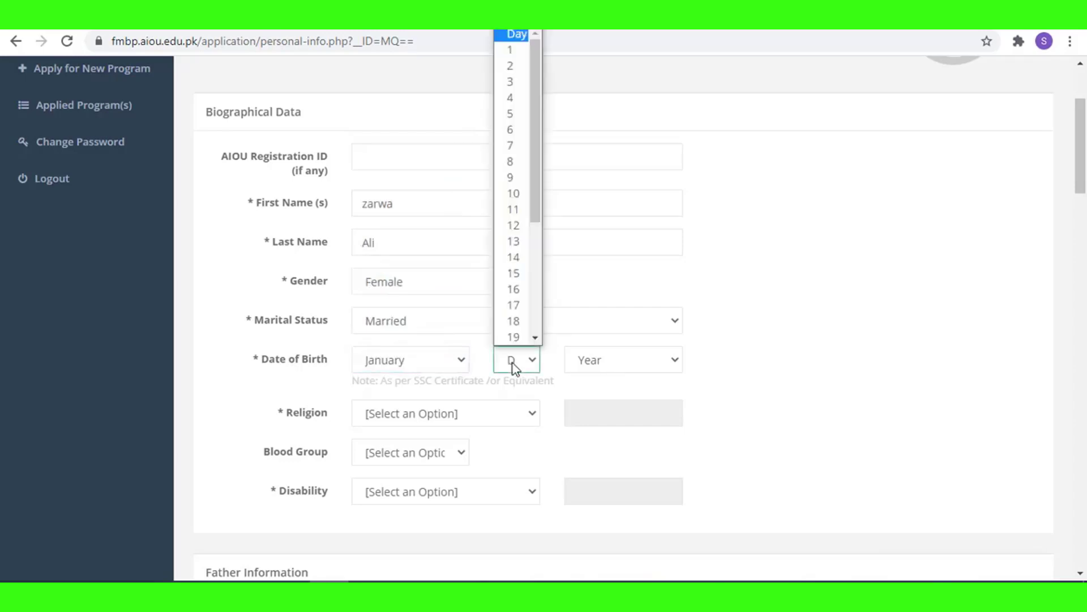
pyautogui.click(513, 226)
pyautogui.click(603, 361)
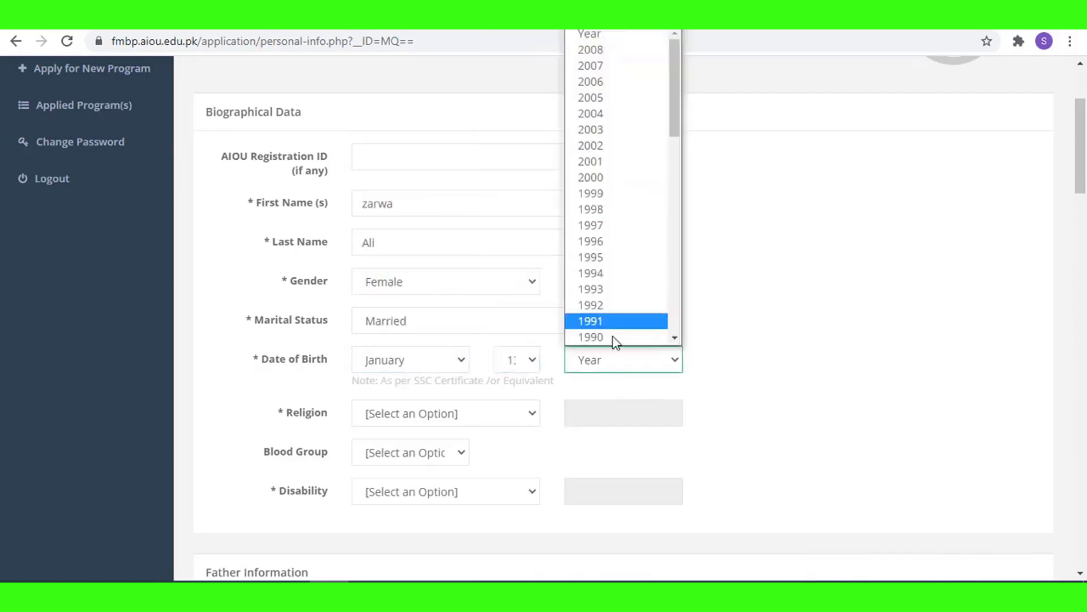
pyautogui.click(589, 179)
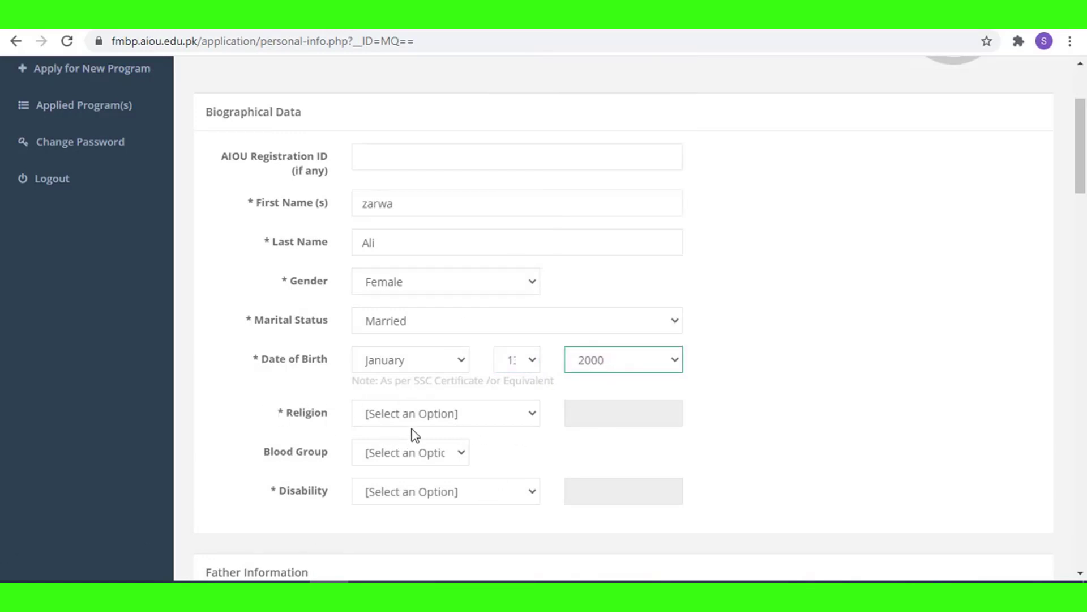
# Set religion to Muslim, blood group to O+, and disability to None.
pyautogui.click(403, 411)
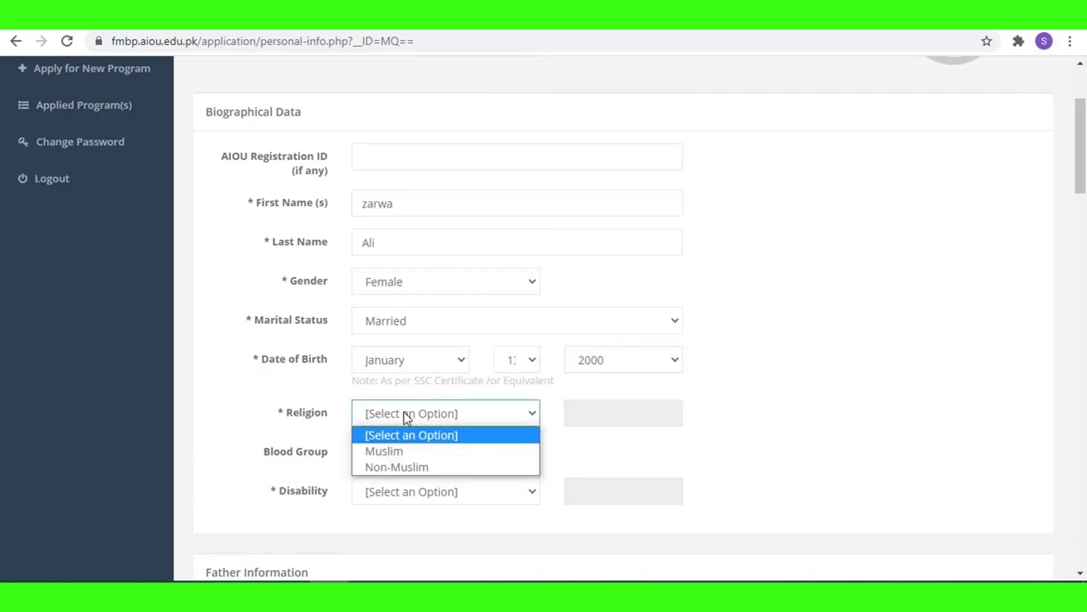
pyautogui.click(412, 450)
pyautogui.click(405, 459)
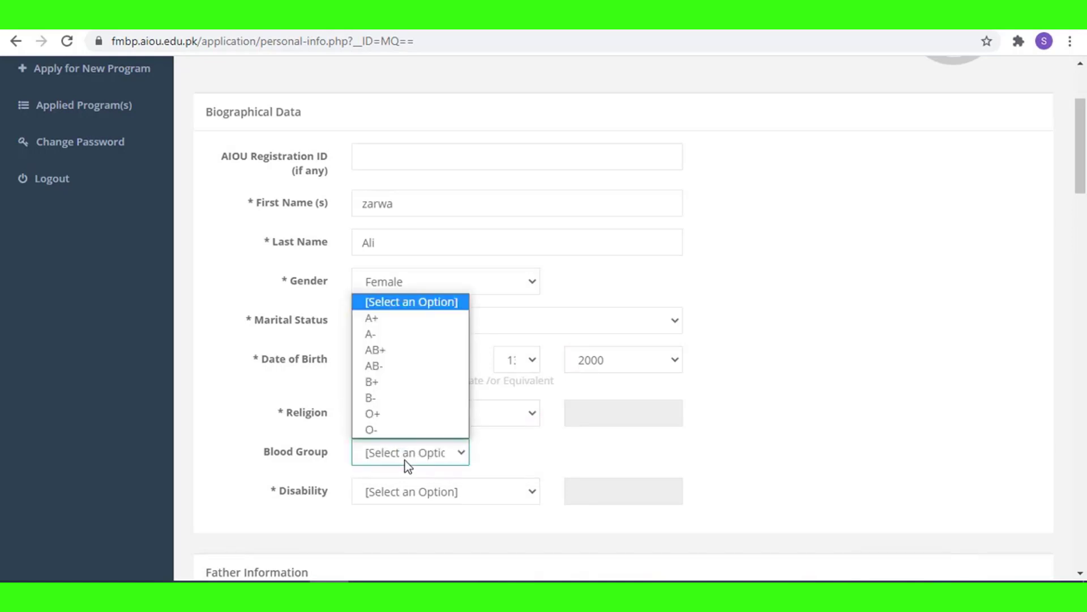
pyautogui.click(389, 411)
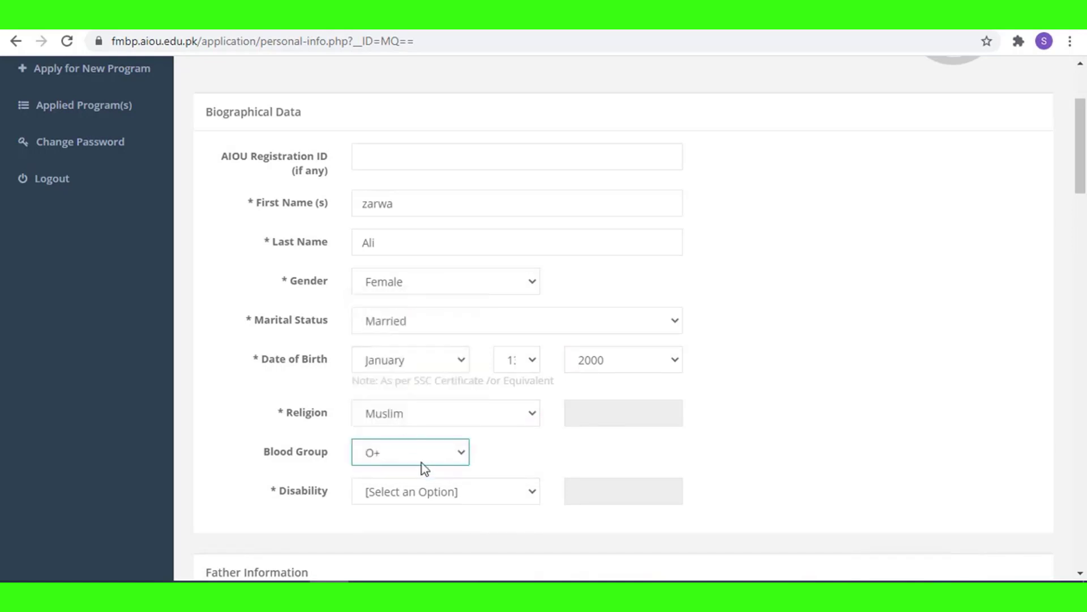
pyautogui.click(455, 492)
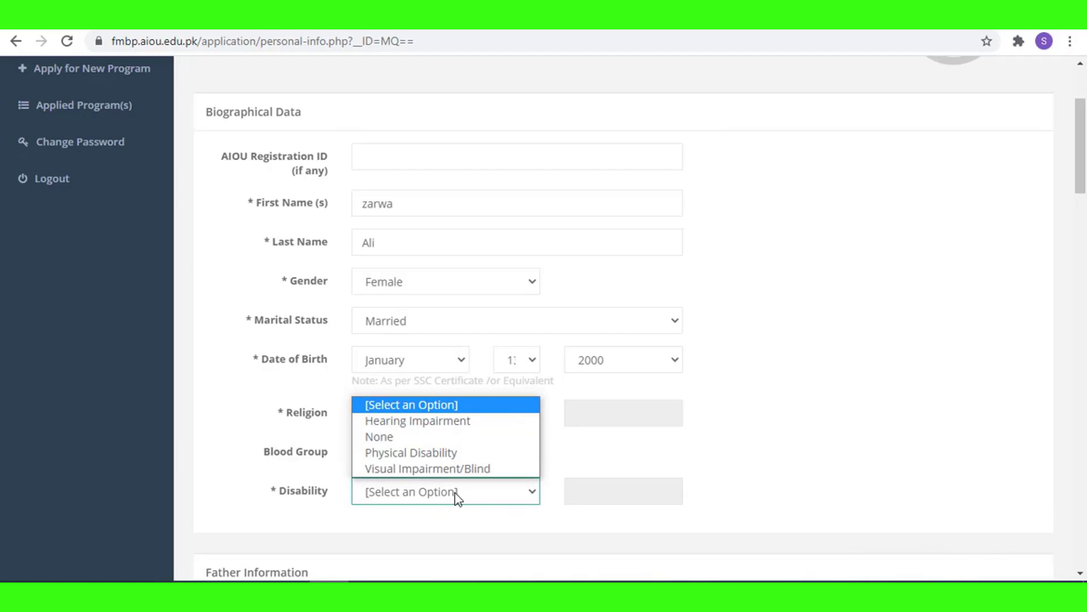
pyautogui.click(420, 436)
pyautogui.scroll(-1, 509, 433)
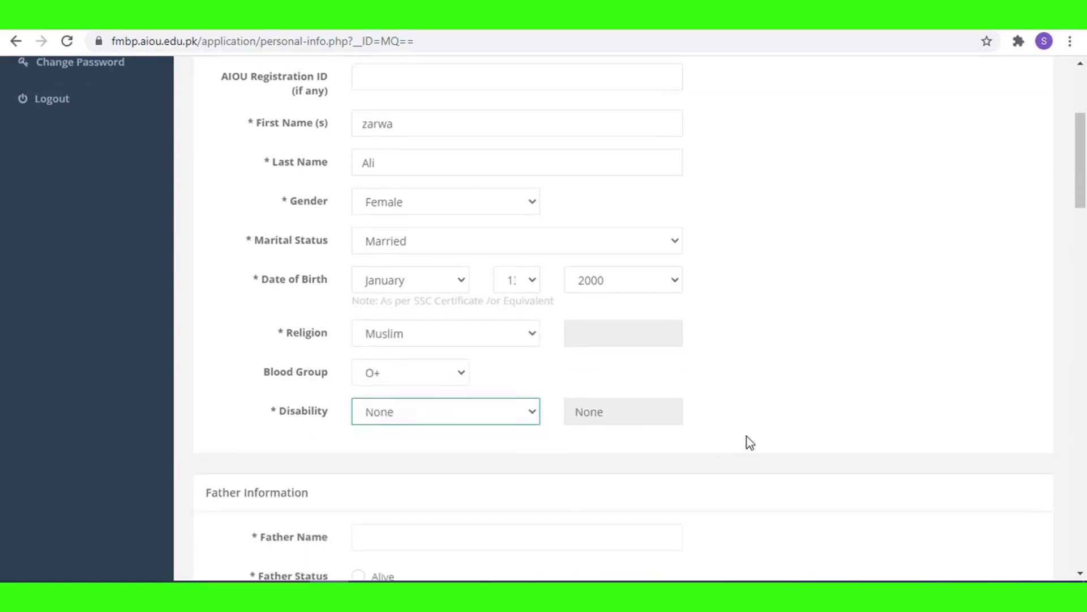
# Enter the father's name, mark him Alive, and set his occupation to Labor.
pyautogui.scroll(-4, 746, 442)
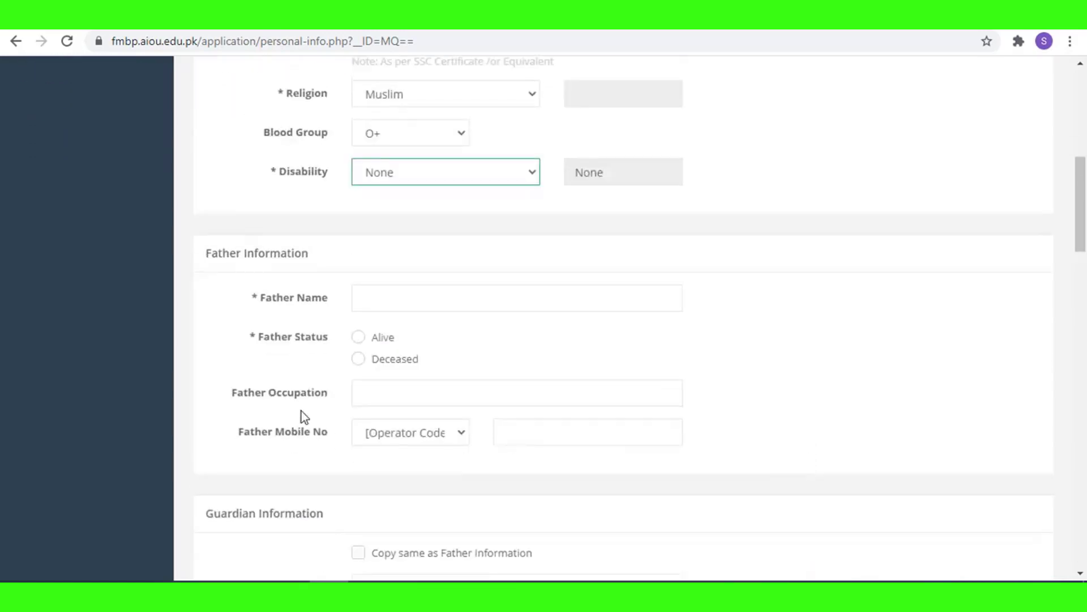
pyautogui.click(414, 300)
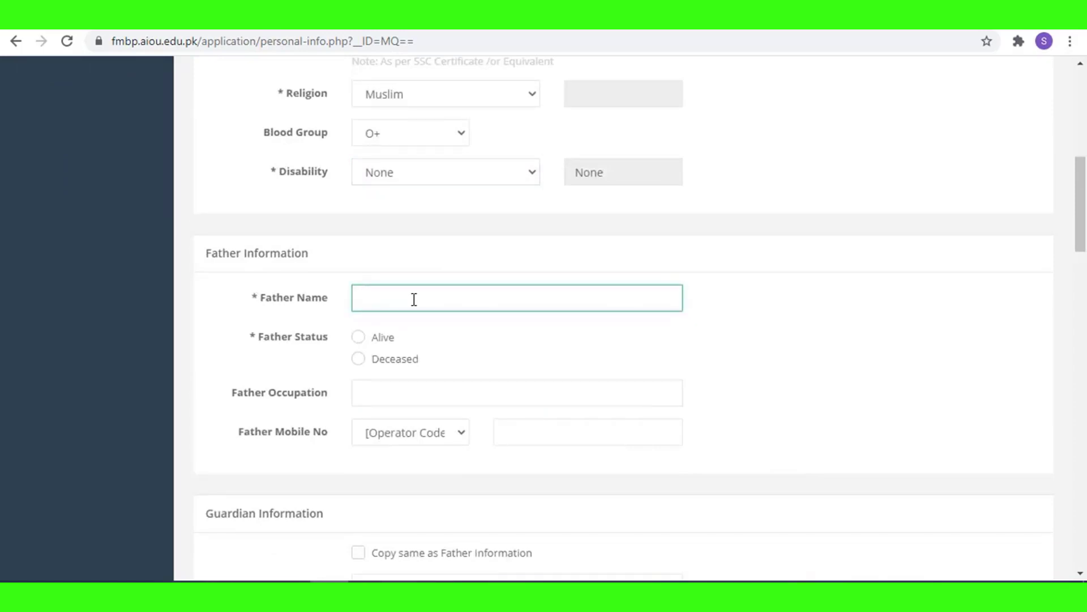
pyautogui.write('M  Aslam')
pyautogui.click(387, 343)
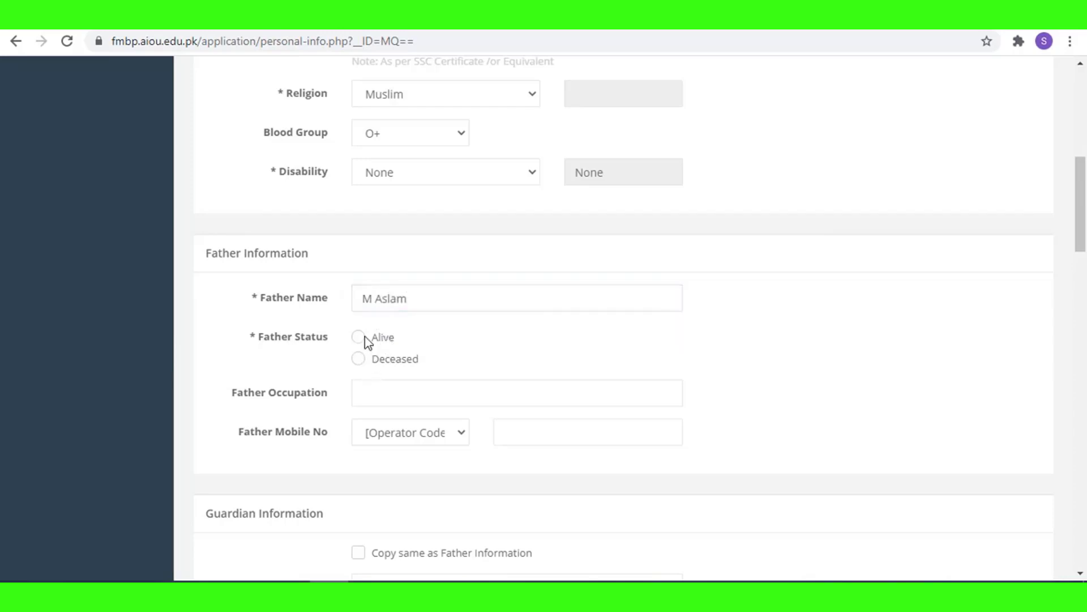
pyautogui.click(358, 339)
pyautogui.click(411, 392)
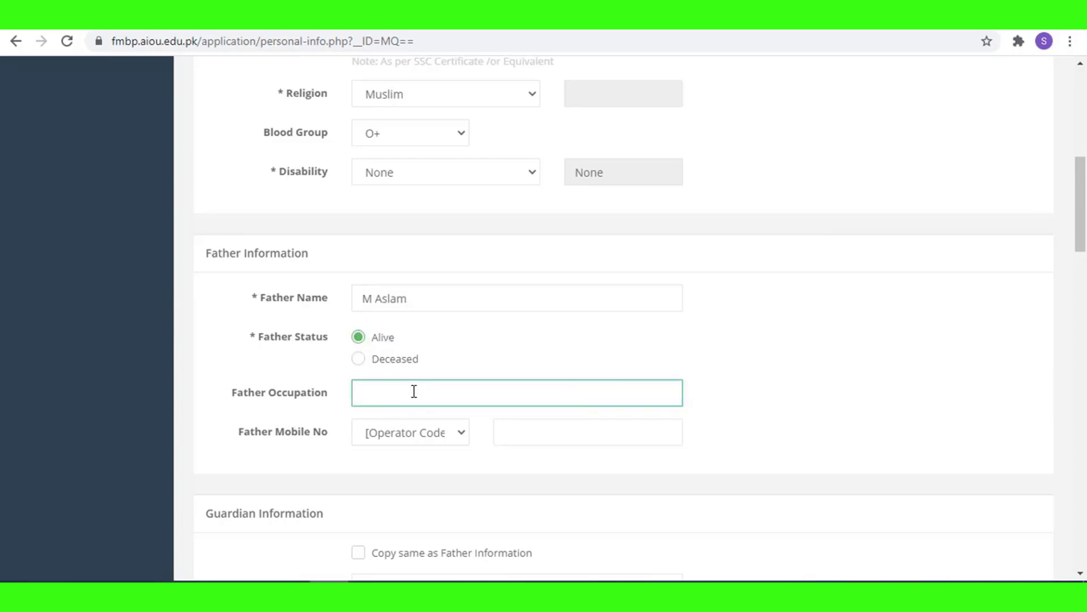
pyautogui.write('Labour')
pyautogui.rightClick(388, 393)
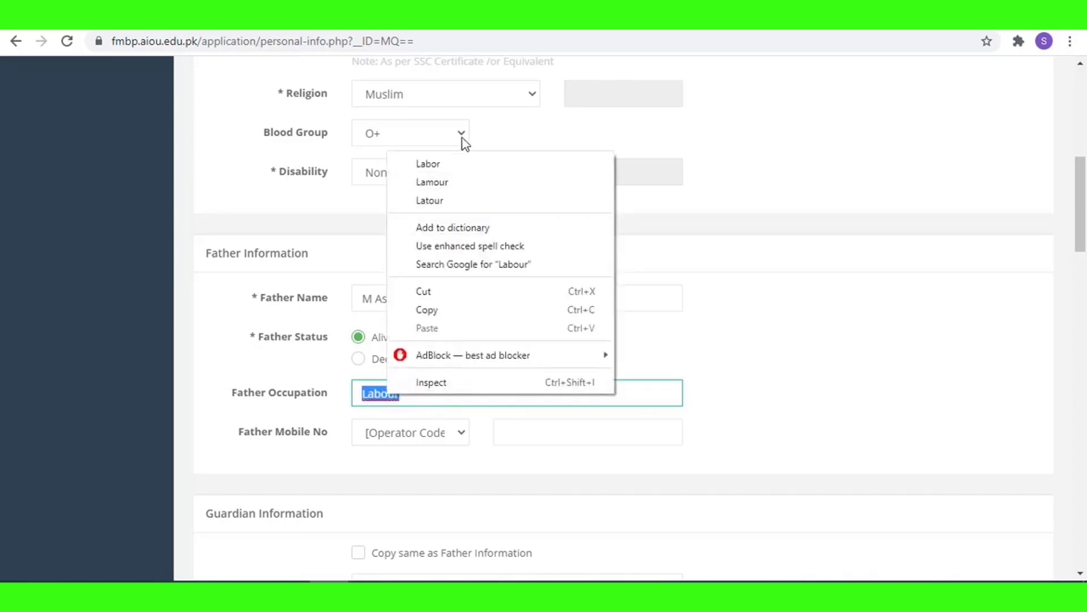
pyautogui.click(470, 166)
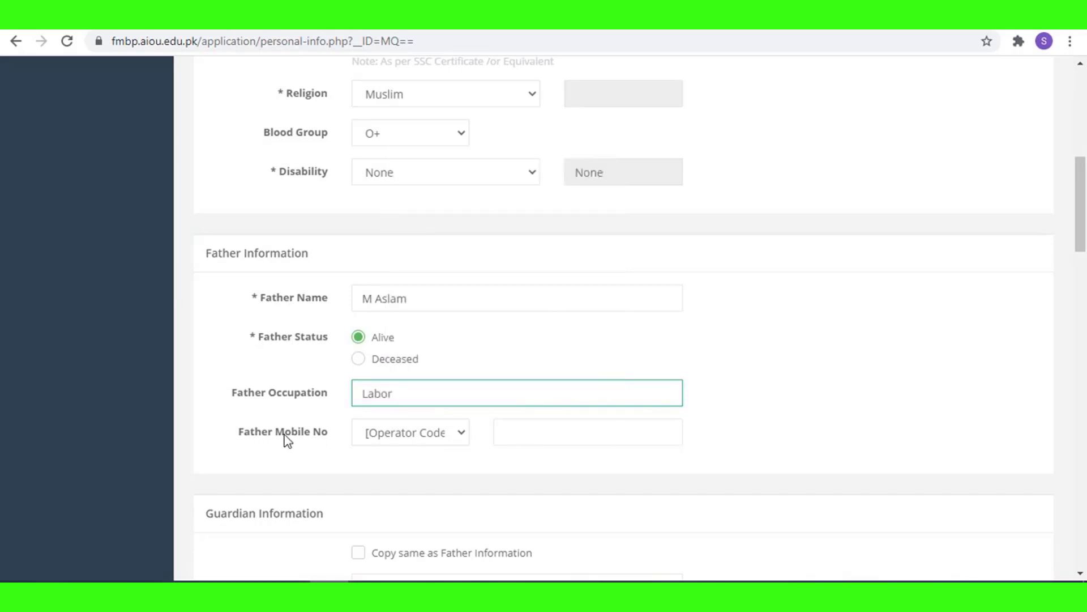
# Enter the father's mobile number with operator code 0303.
pyautogui.click(408, 440)
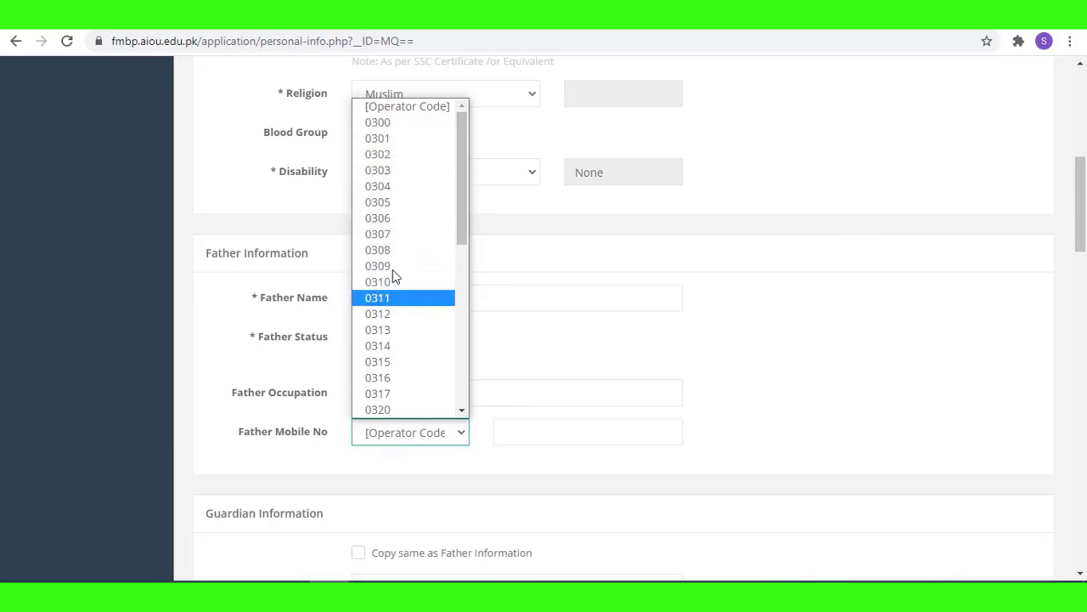
pyautogui.click(399, 170)
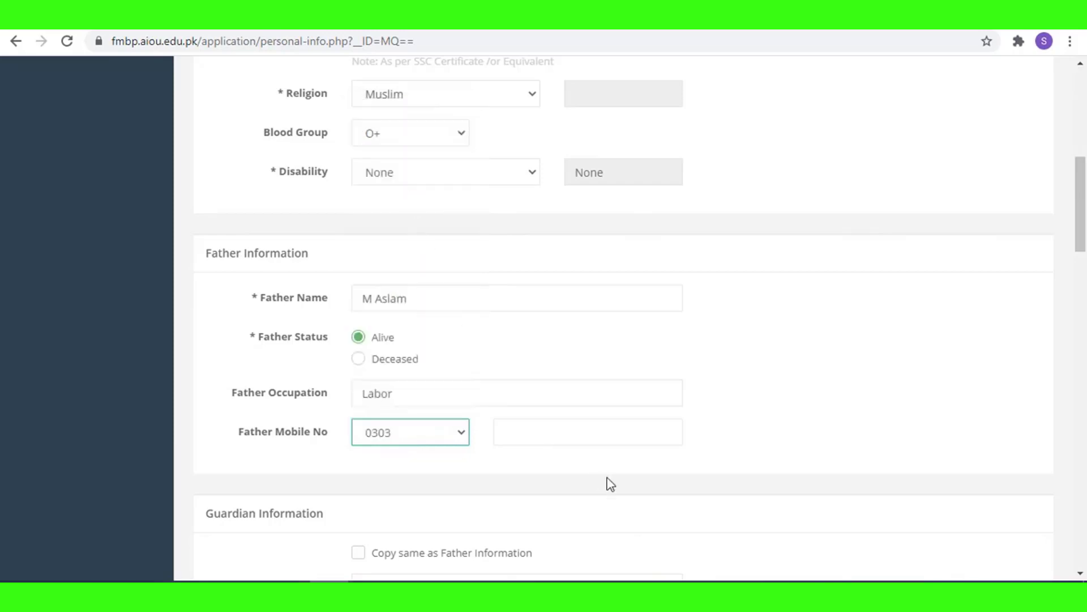
pyautogui.click(562, 434)
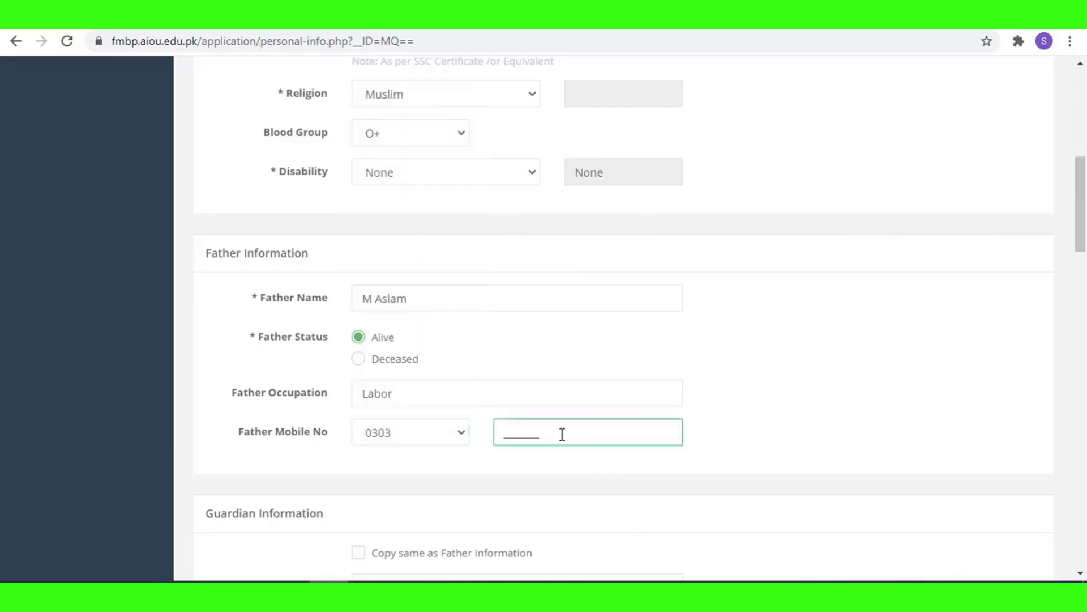
pyautogui.write('1234566')
pyautogui.scroll(-3, 564, 447)
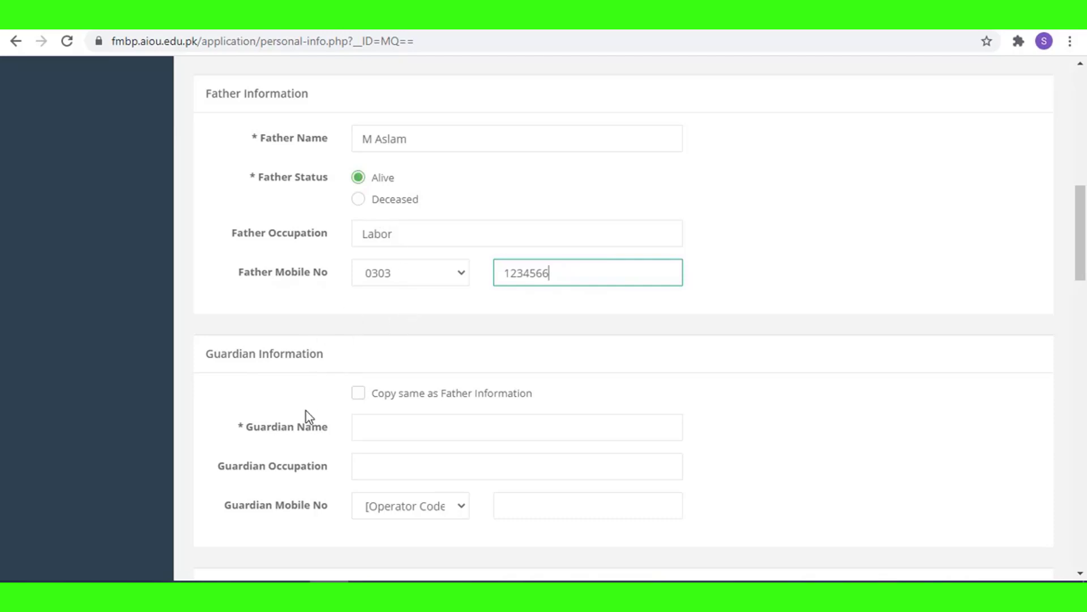
pyautogui.scroll(-4, 396, 398)
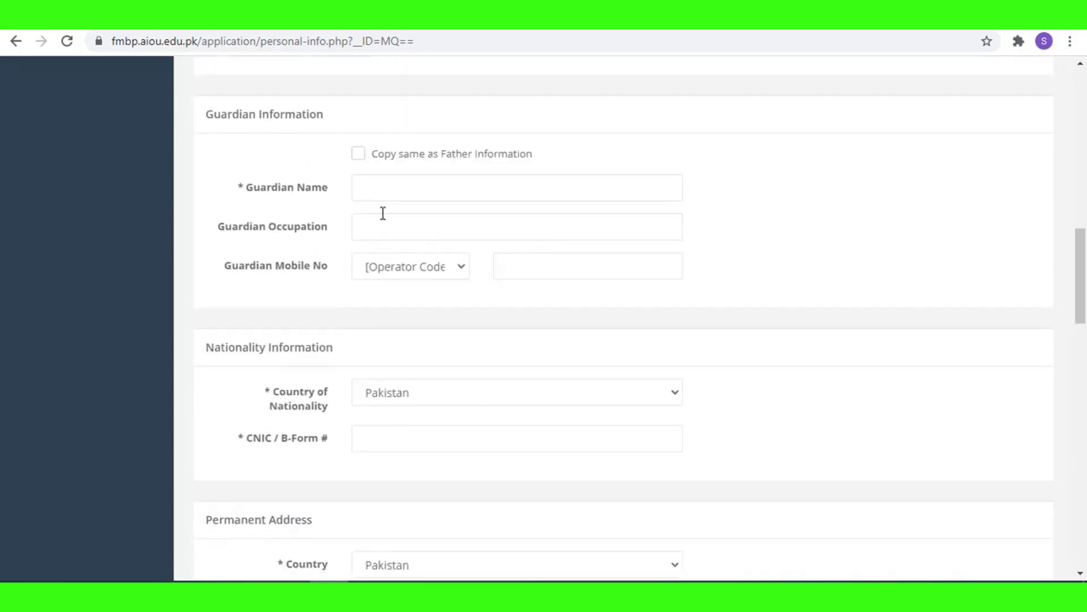
# Type the applicant's 13-digit CNIC number into the CNIC / B-Form # field.
pyautogui.scroll(5, 382, 214)
pyautogui.scroll(-1, 469, 355)
pyautogui.scroll(-5, 469, 355)
pyautogui.click(390, 436)
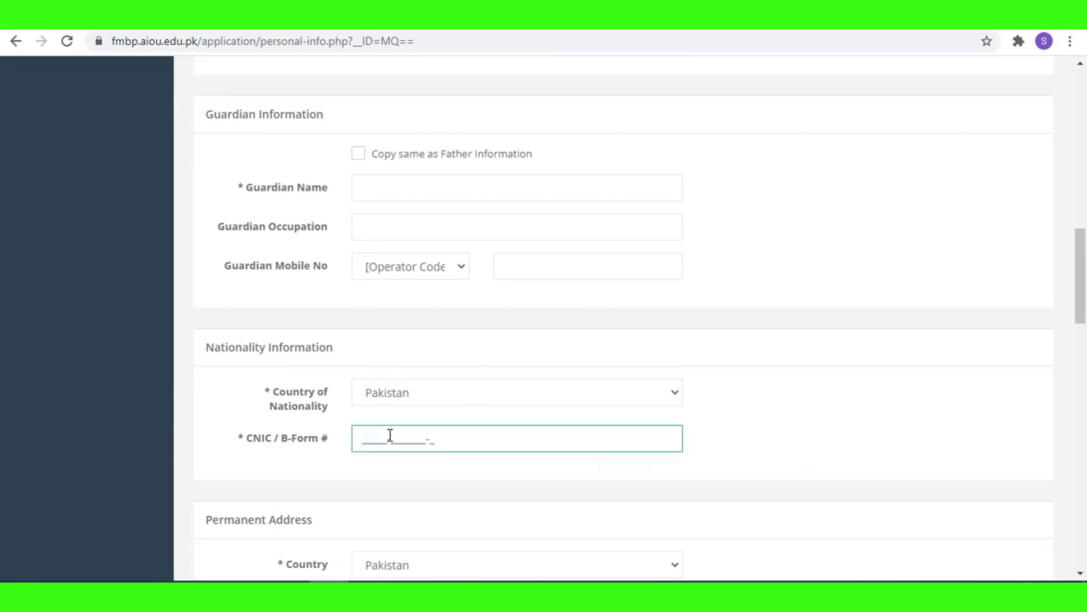
pyautogui.write('2')
pyautogui.press('BackSpace')
pyautogui.scroll(-3, 393, 425)
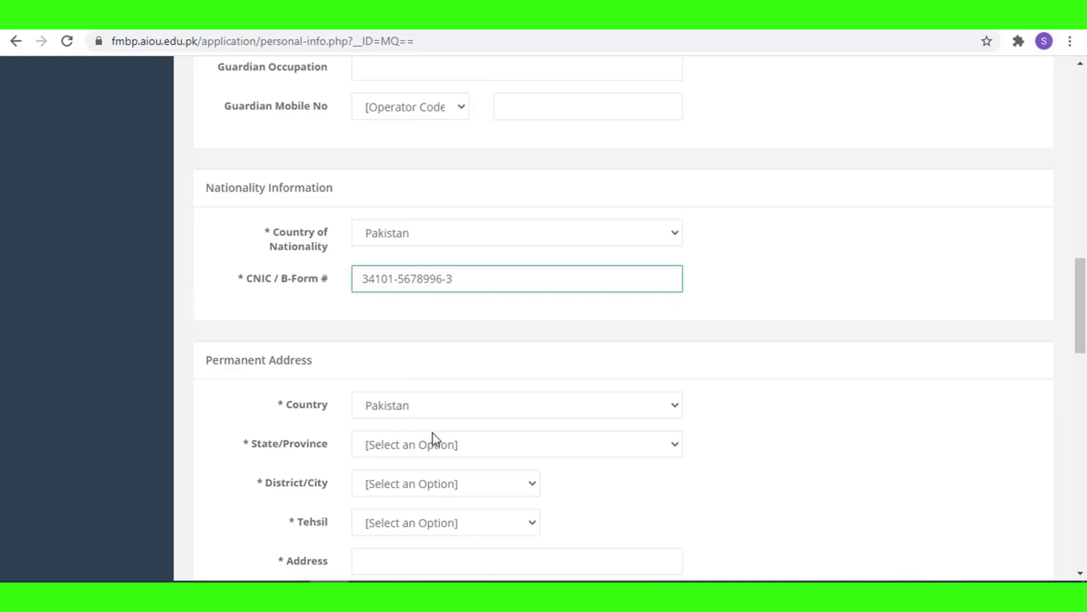
# Set province Punjab, district GUJRANWALA (G035), and tehsil GUJRANWALA.
pyautogui.click(458, 450)
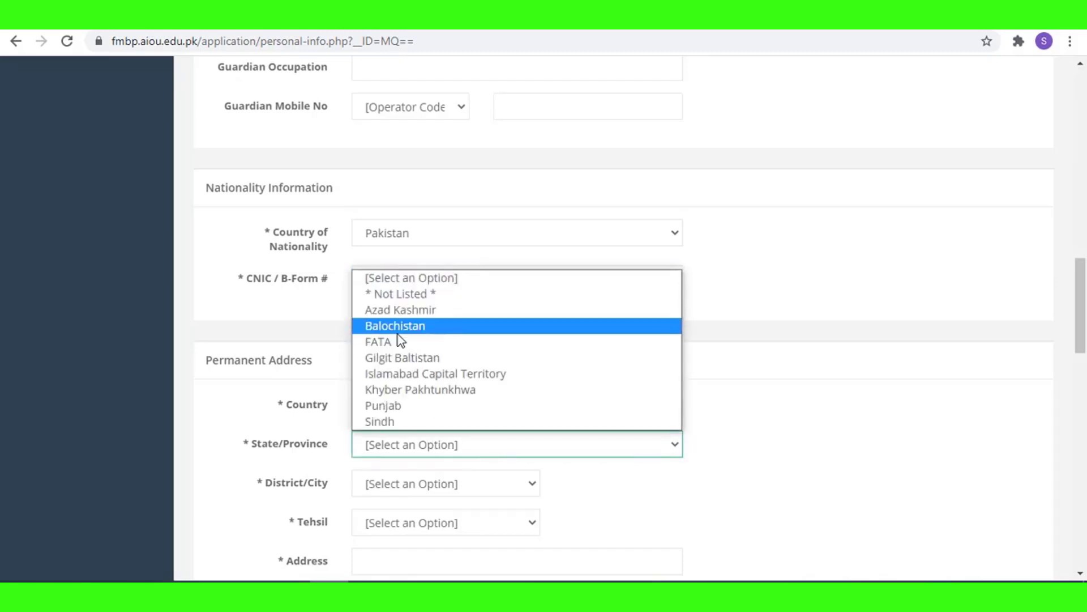
pyautogui.click(430, 405)
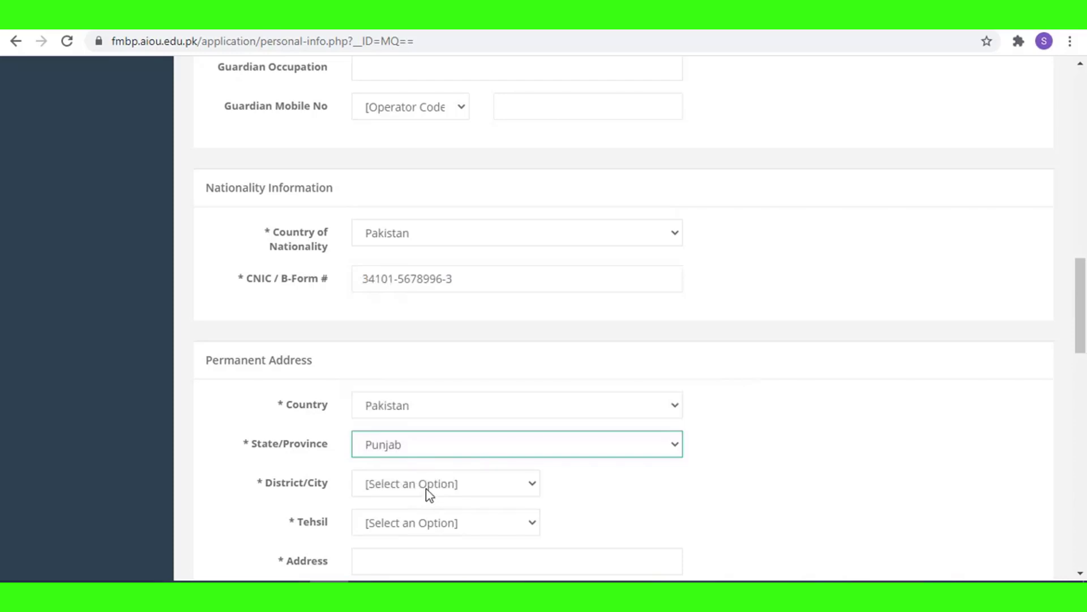
pyautogui.click(429, 486)
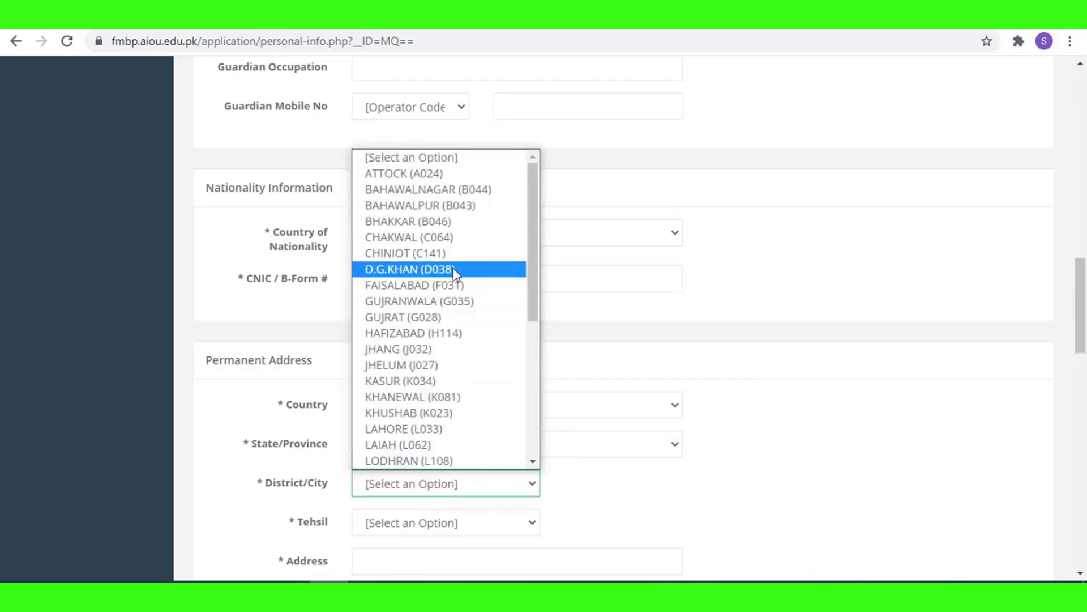
pyautogui.click(457, 300)
pyautogui.scroll(-1, 517, 481)
pyautogui.scroll(-2, 518, 481)
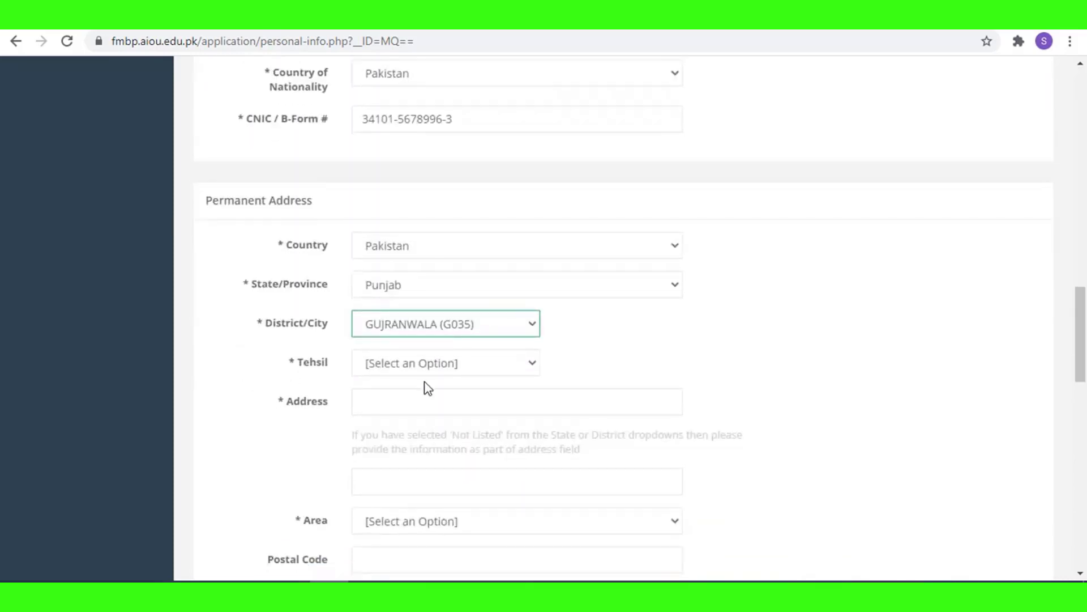
pyautogui.click(437, 370)
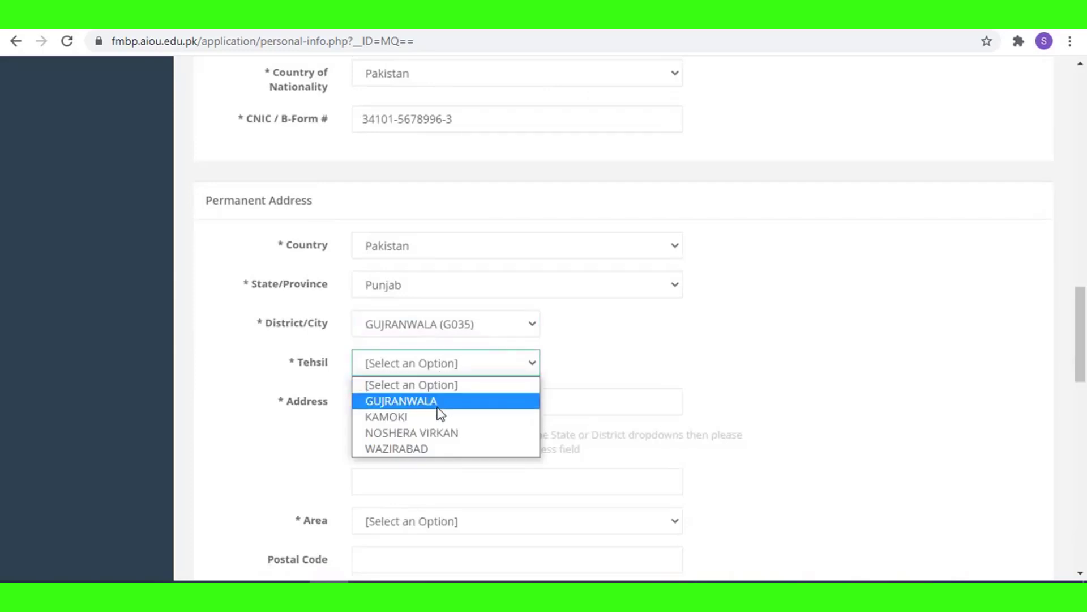
pyautogui.click(439, 402)
# Enter the street address and set the area to Rural.
pyautogui.click(431, 397)
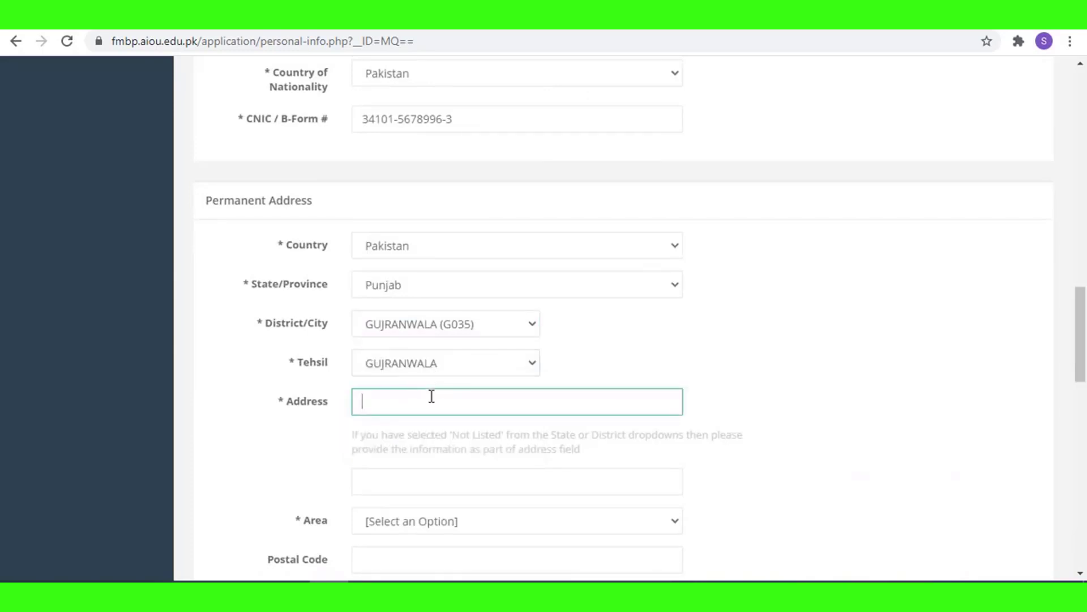
pyautogui.write('mohala nai')
pyautogui.scroll(-1, 425, 408)
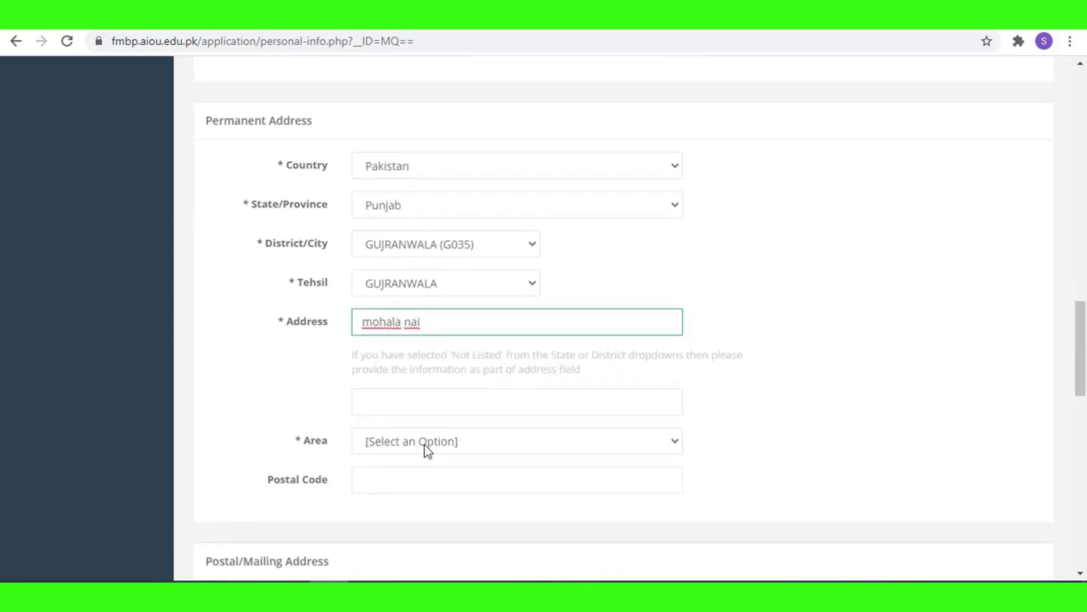
pyautogui.click(485, 445)
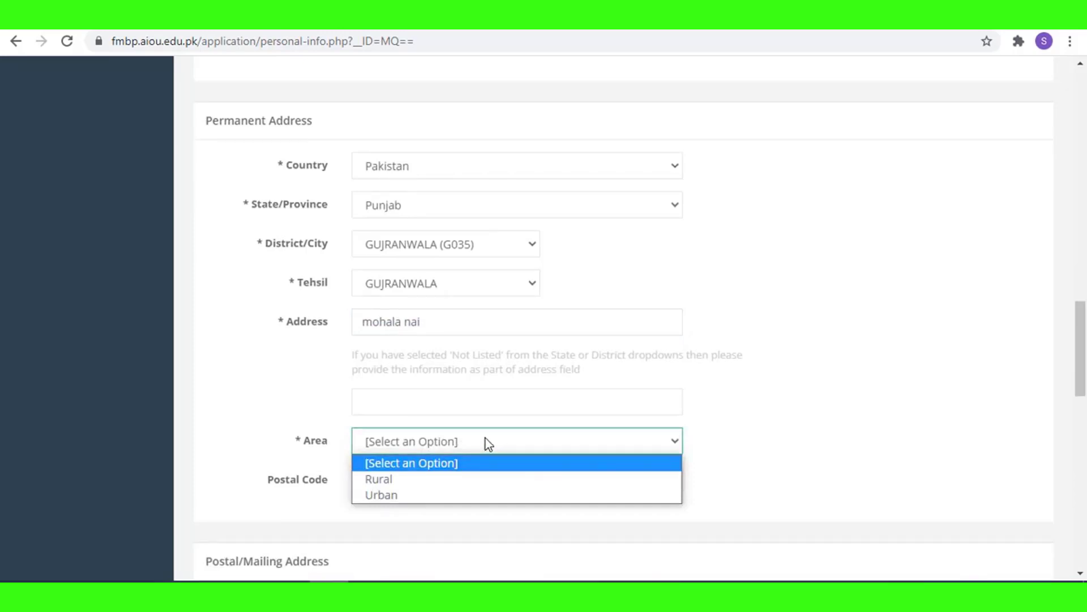
pyautogui.click(440, 479)
# Search Google in a new tab for 'postal code of grw' and select the result 50250.
pyautogui.click(422, 476)
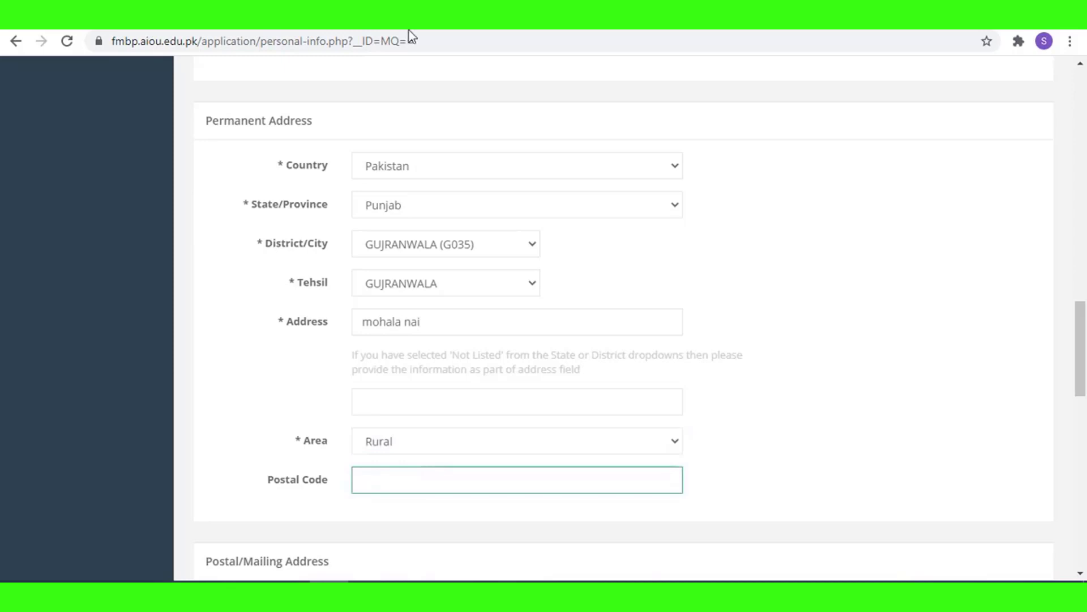
pyautogui.hotkey('ctrl', 't')
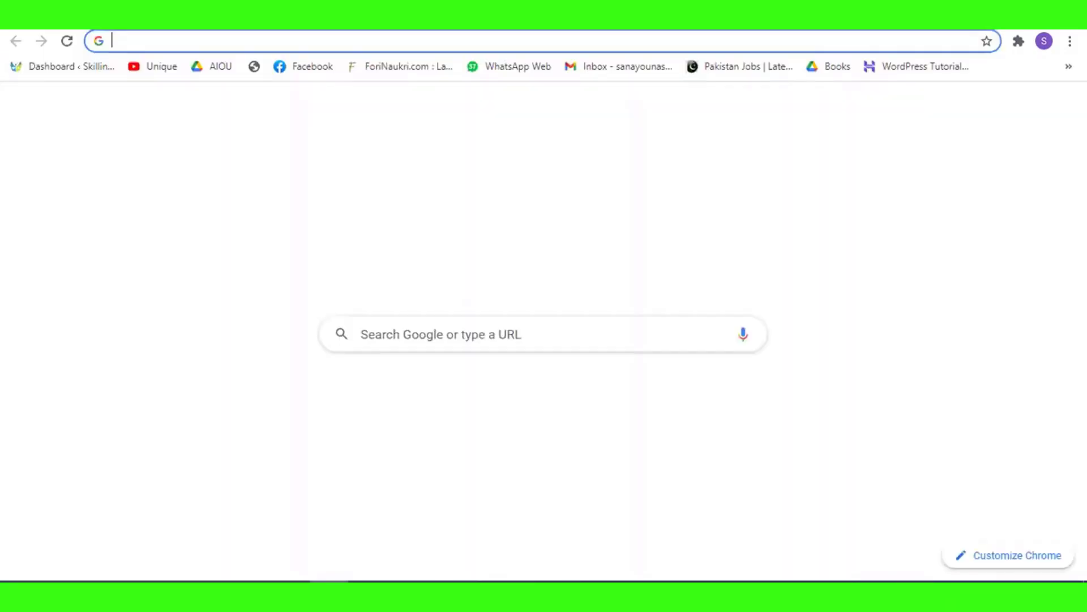
pyautogui.write('postal code')
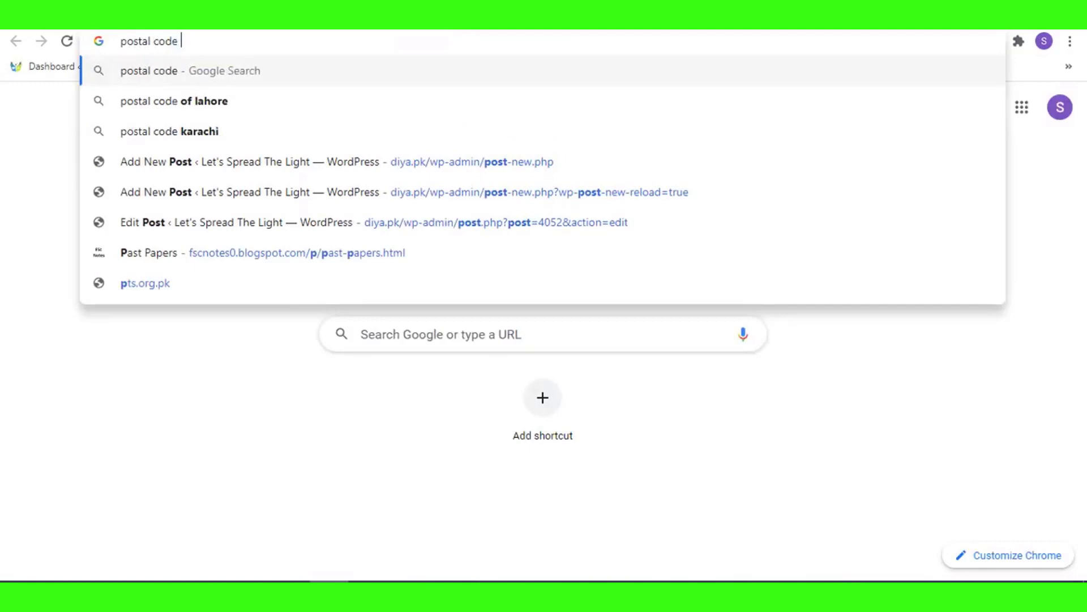
pyautogui.write(' of grw')
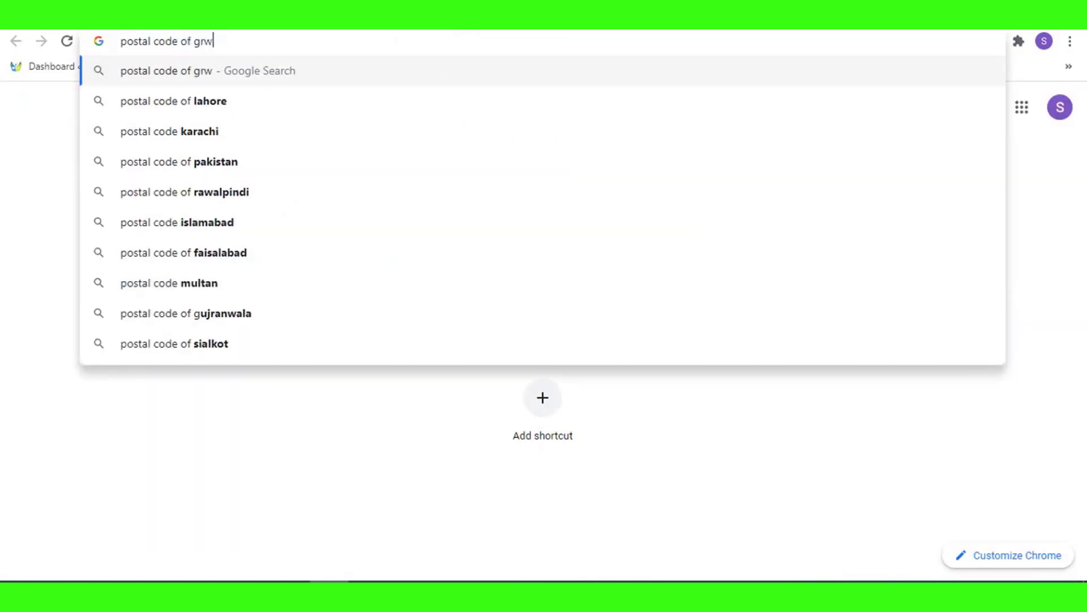
pyautogui.press('Return')
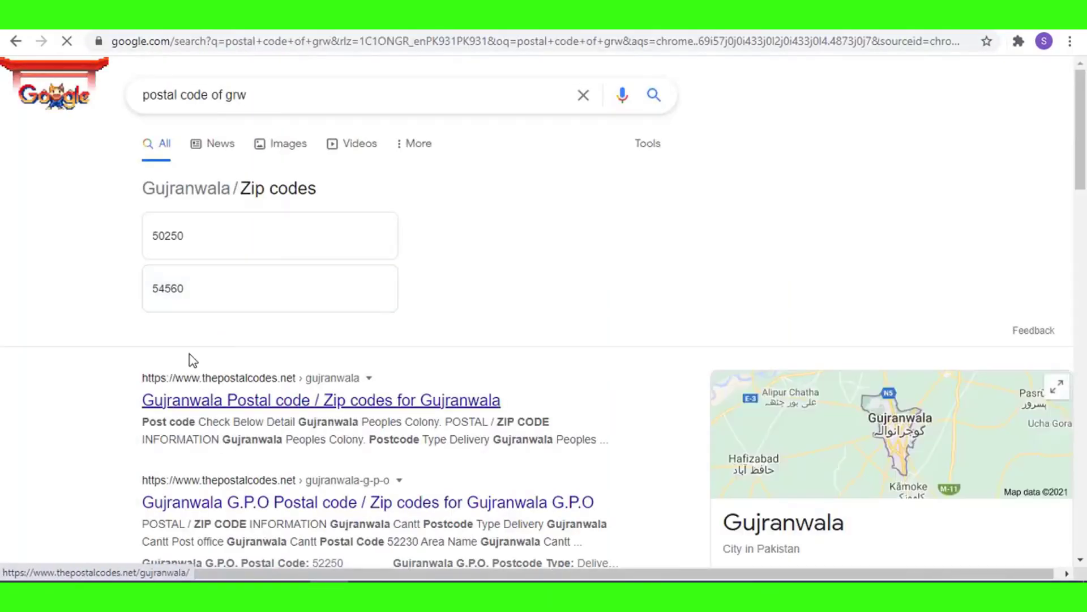
pyautogui.click(163, 236)
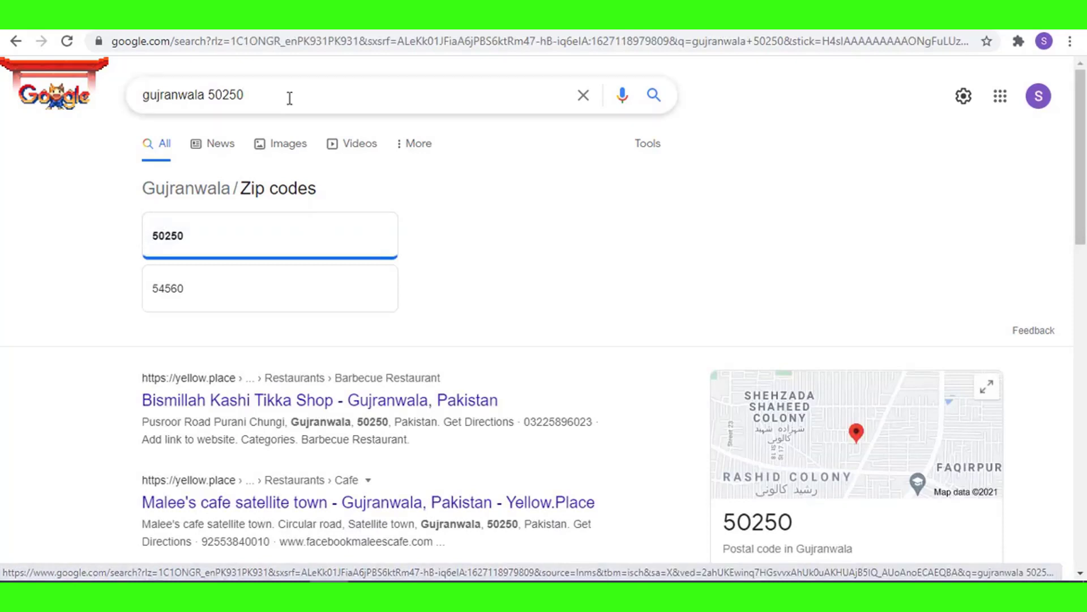
pyautogui.moveTo(207, 95); pyautogui.dragTo(255, 95)
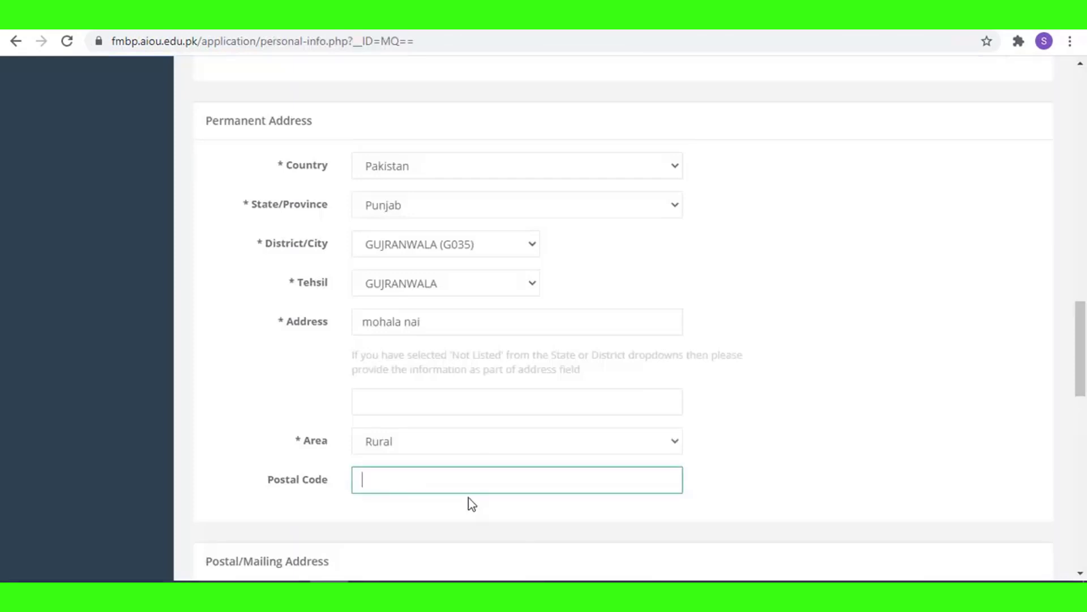
# Paste 50250 into the Permanent Address Postal Code and scroll down to the domicile section.
pyautogui.write('50250')
pyautogui.scroll(-3, 465, 497)
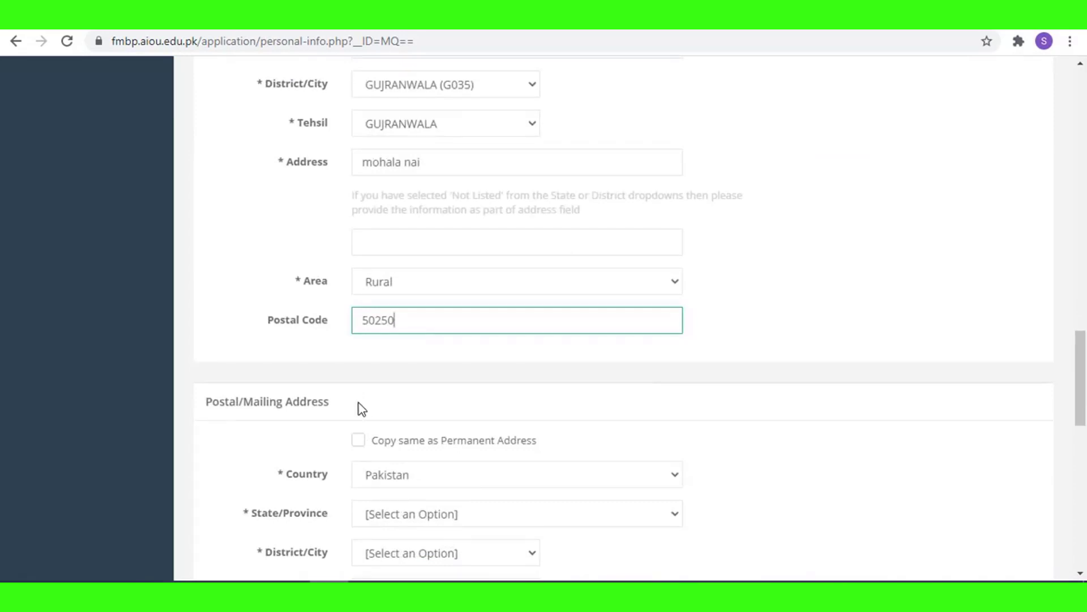
pyautogui.scroll(-4, 359, 408)
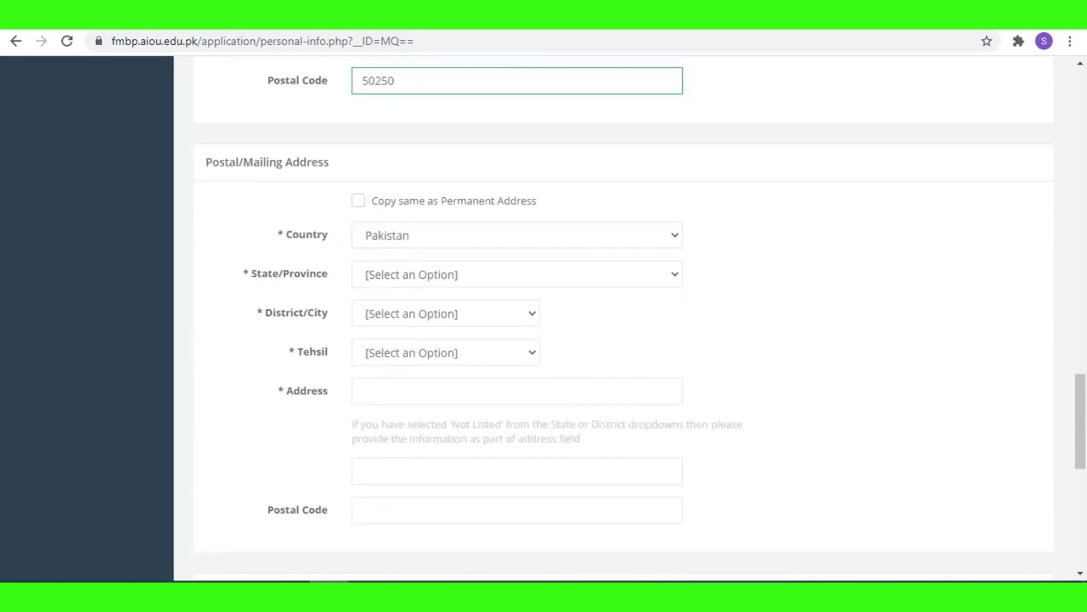
pyautogui.scroll(4, 421, 453)
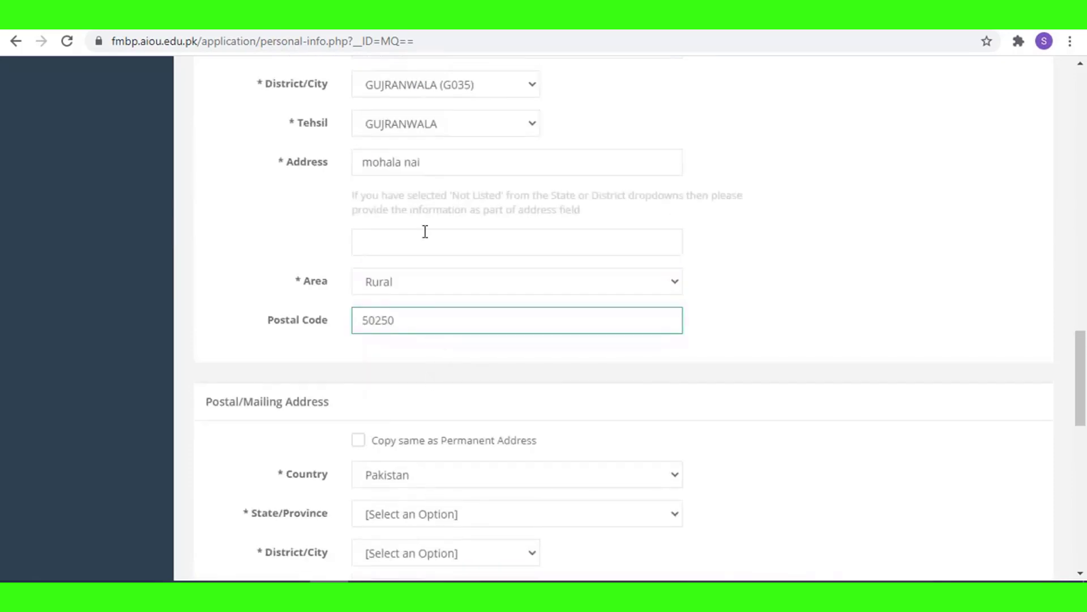
pyautogui.scroll(-3, 480, 423)
pyautogui.scroll(-1, 527, 476)
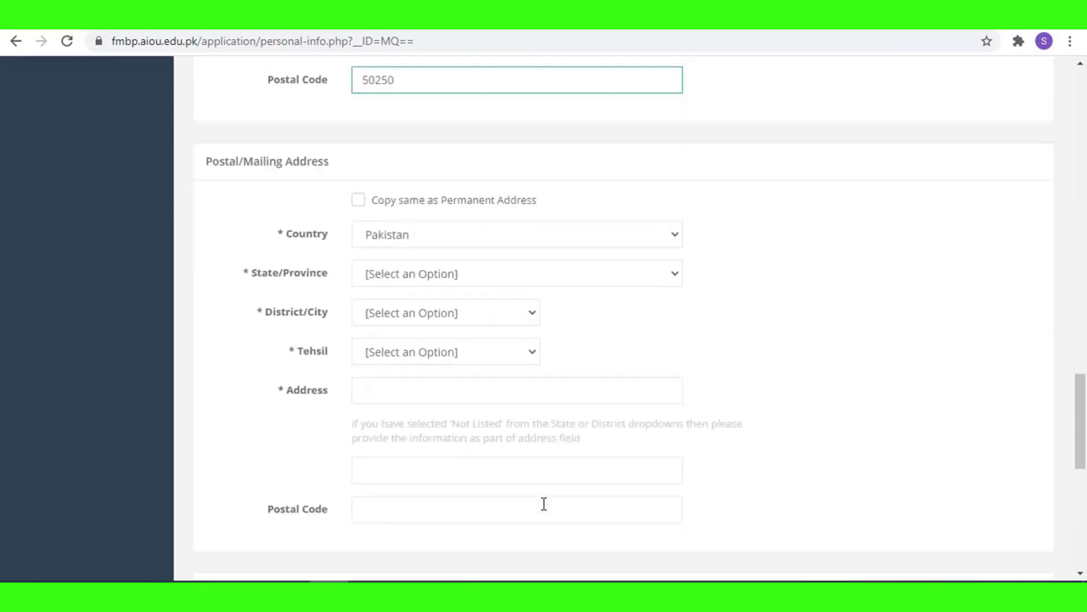
pyautogui.scroll(-3, 545, 499)
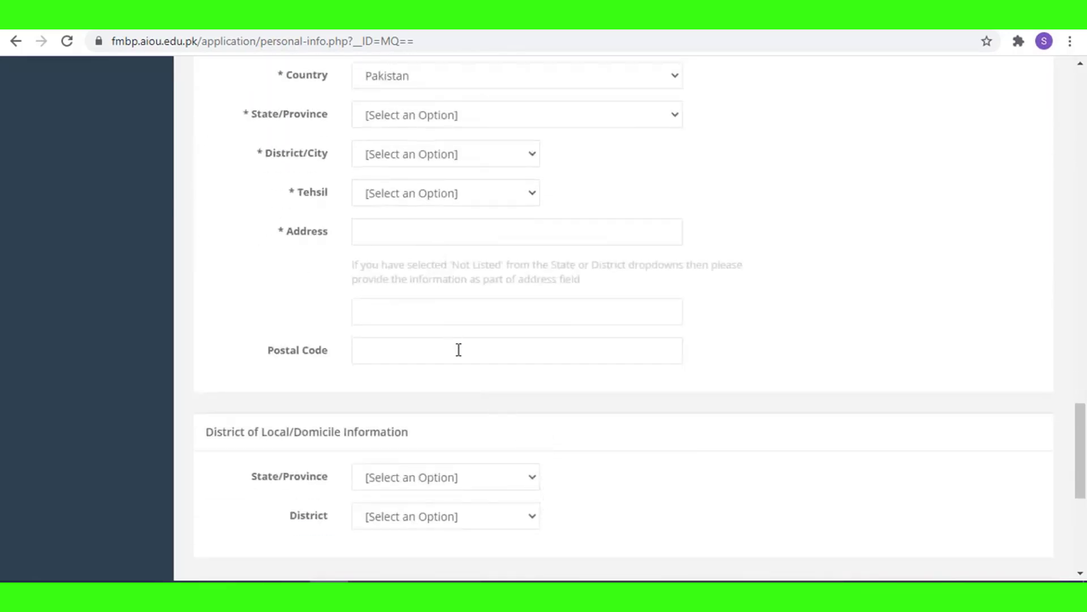
pyautogui.scroll(-1, 458, 349)
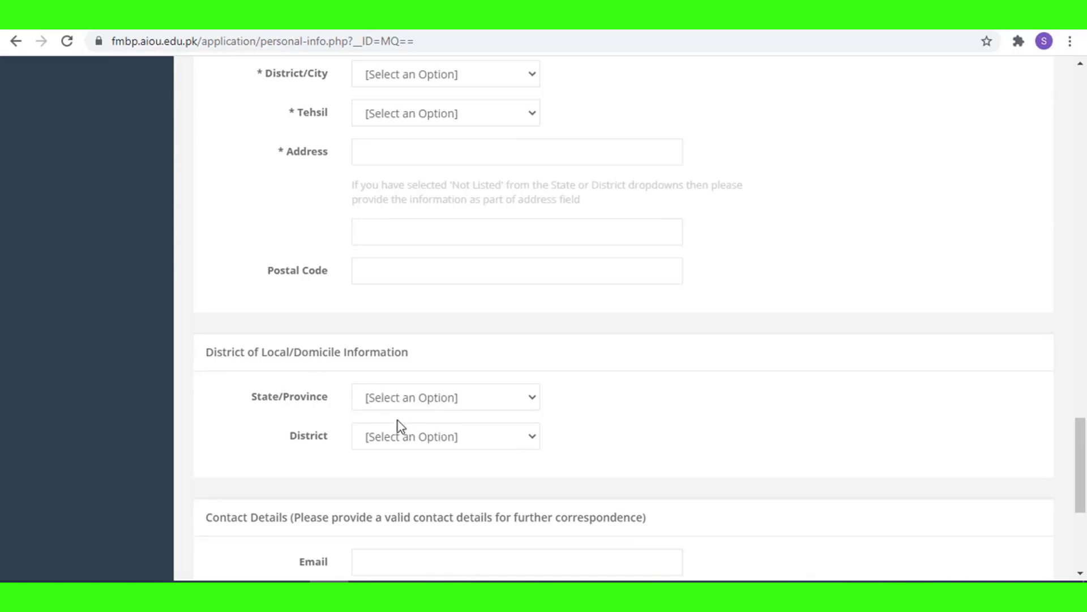
# Choose Punjab as the domicile province and GUJRANWALA (G035) as the domicile district.
pyautogui.click(432, 405)
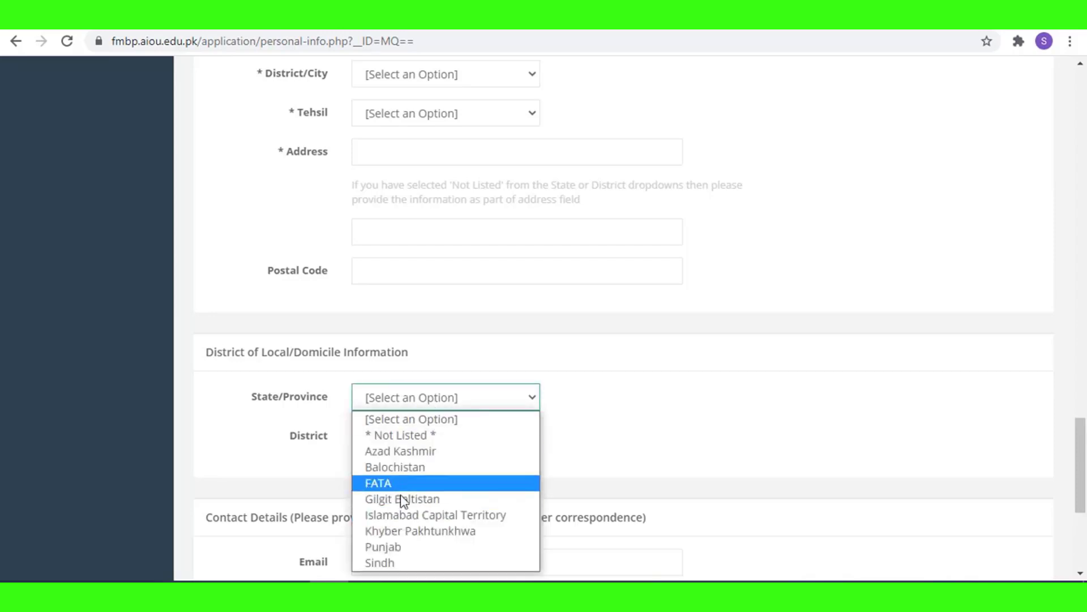
pyautogui.click(401, 547)
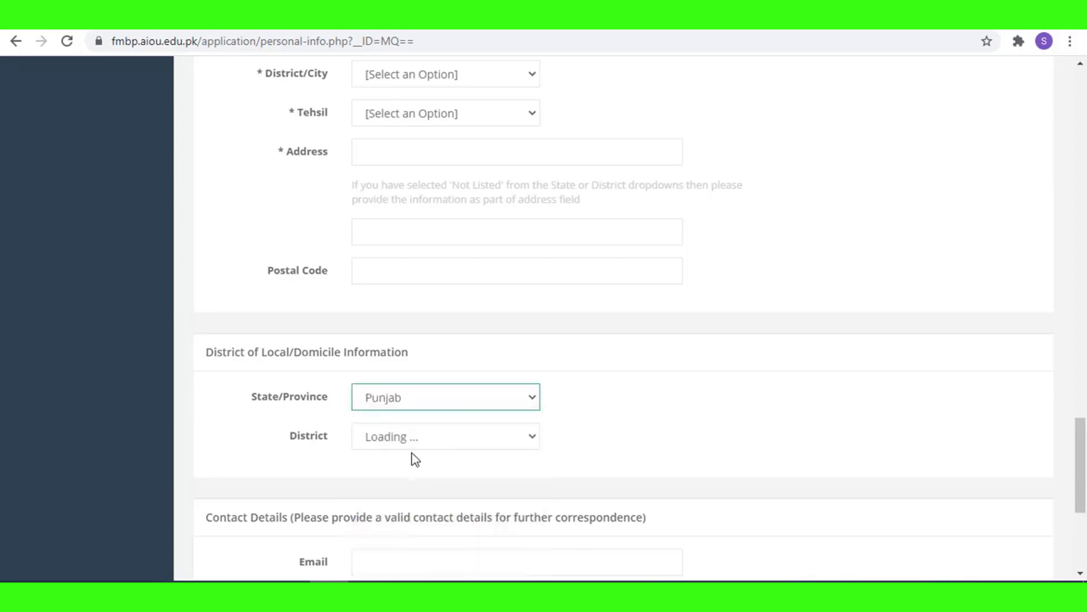
pyautogui.click(415, 437)
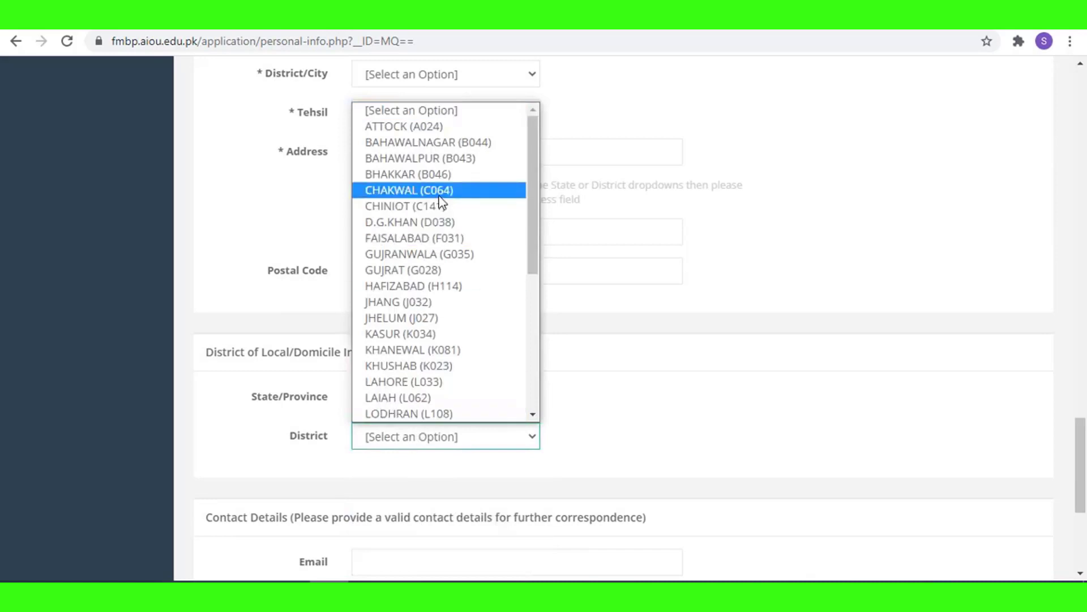
pyautogui.click(396, 254)
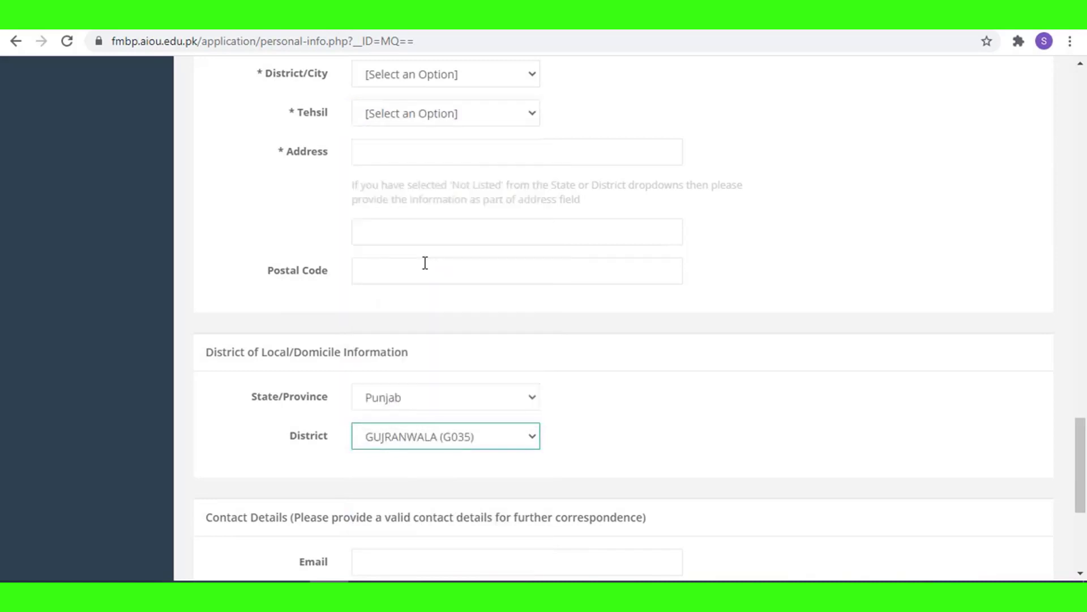
pyautogui.scroll(-1, 451, 406)
pyautogui.scroll(-2, 451, 406)
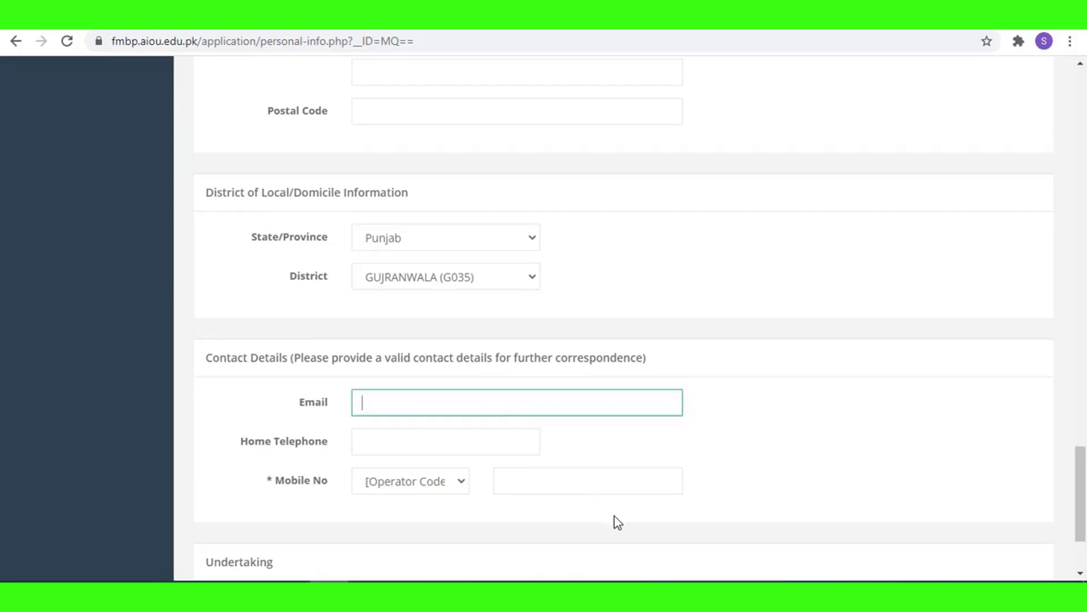
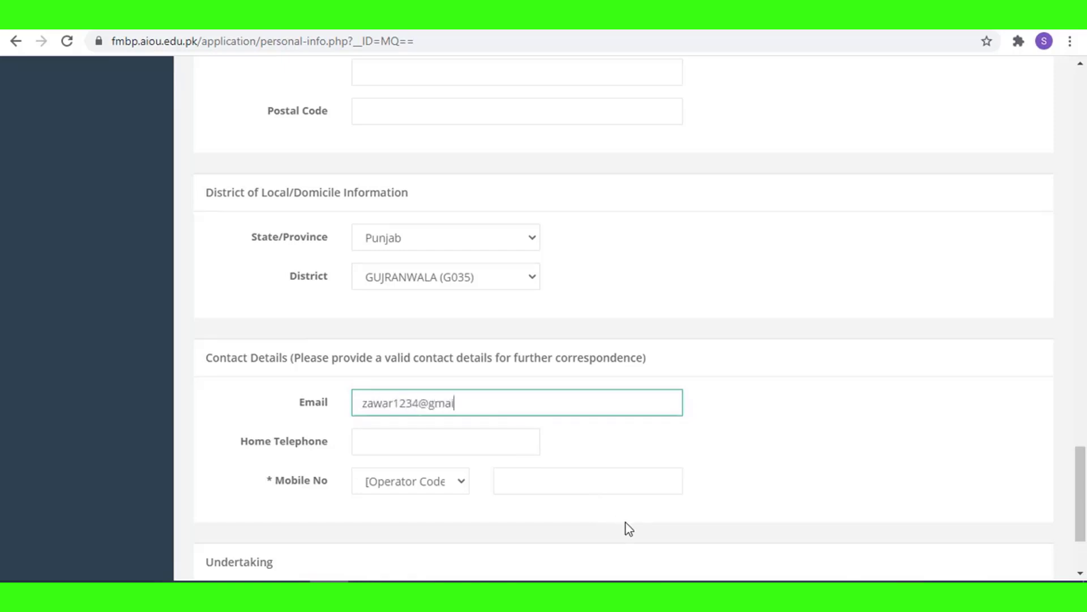
# Enter the applicant's e-mail address and home telephone area code 055.
pyautogui.click(379, 453)
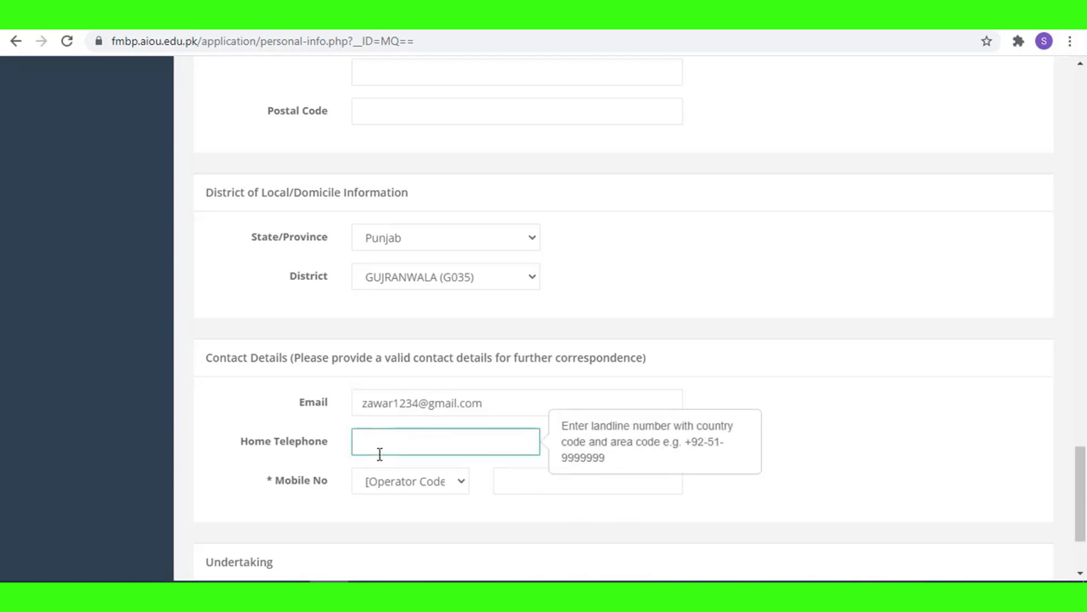
pyautogui.write('055')
# Enter the applicant's mobile number, ending with operator code 0332 selected.
pyautogui.click(416, 482)
pyautogui.click(381, 219)
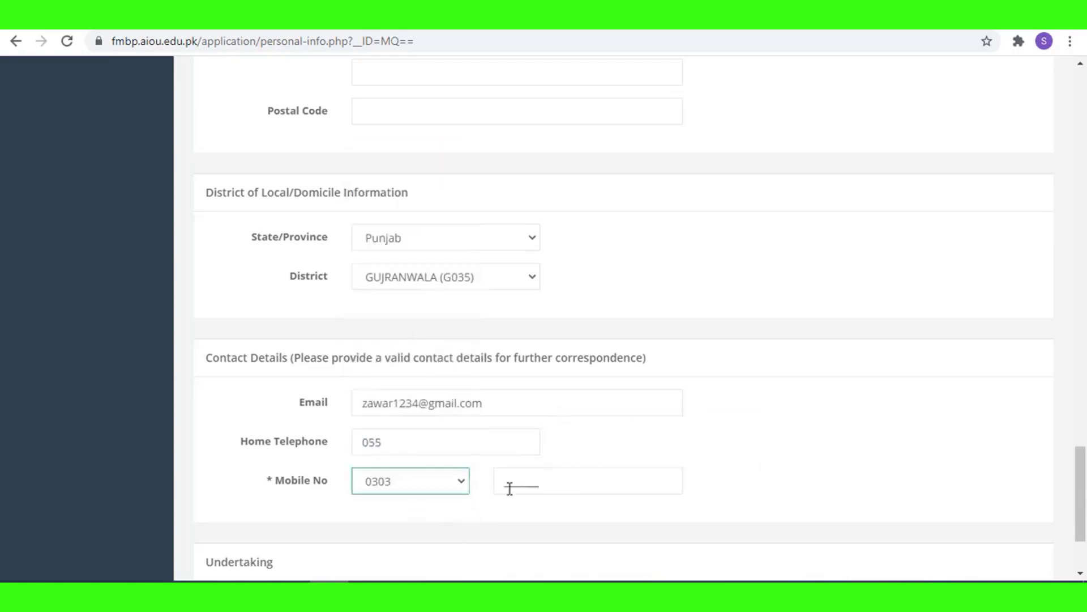
pyautogui.click(581, 492)
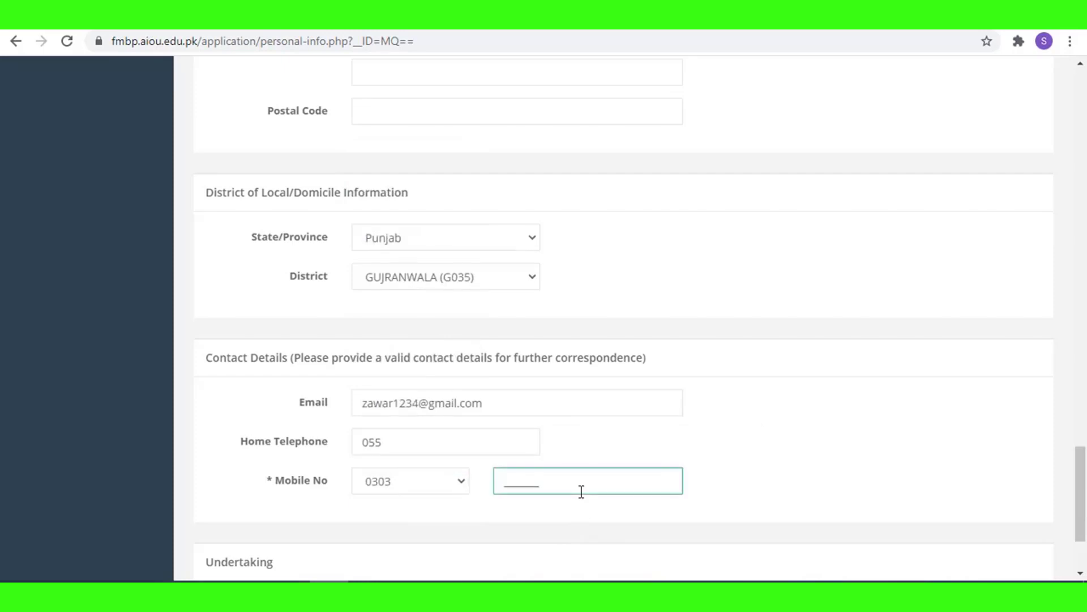
pyautogui.click(431, 481)
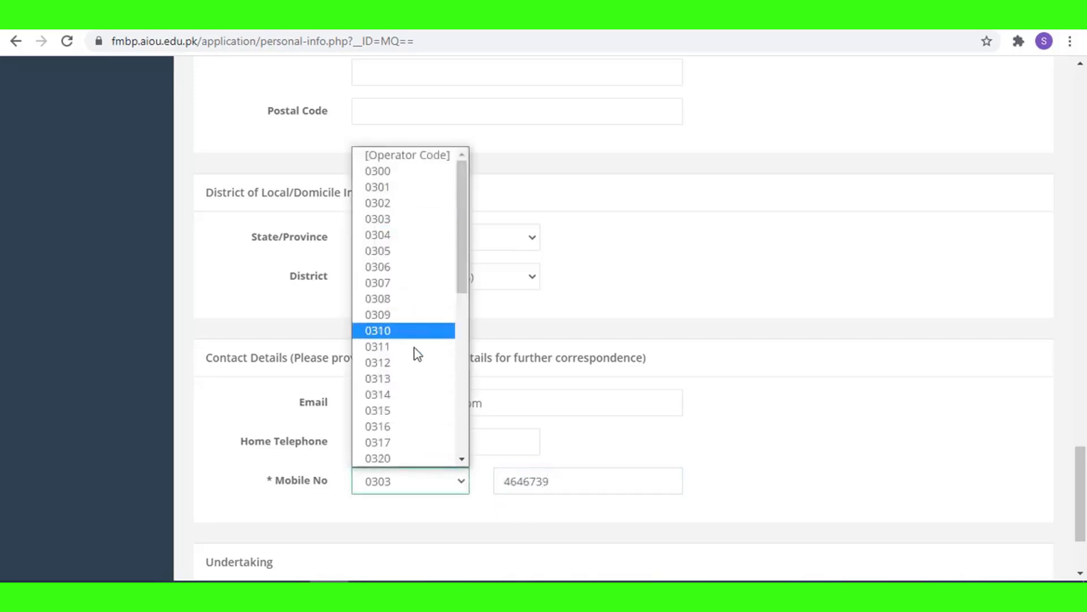
pyautogui.scroll(-5, 418, 354)
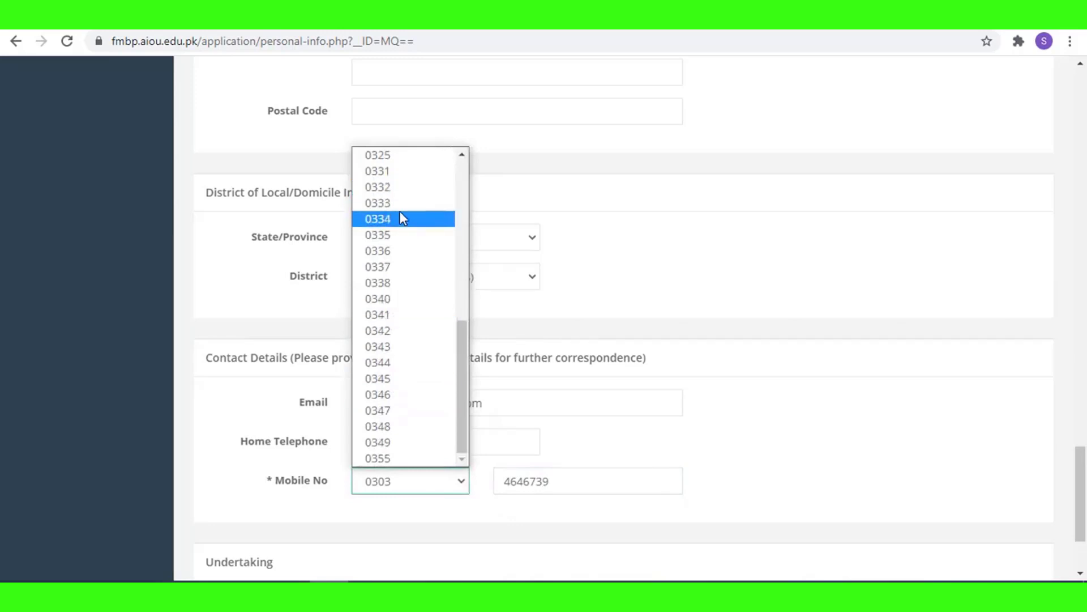
pyautogui.click(413, 175)
pyautogui.click(406, 490)
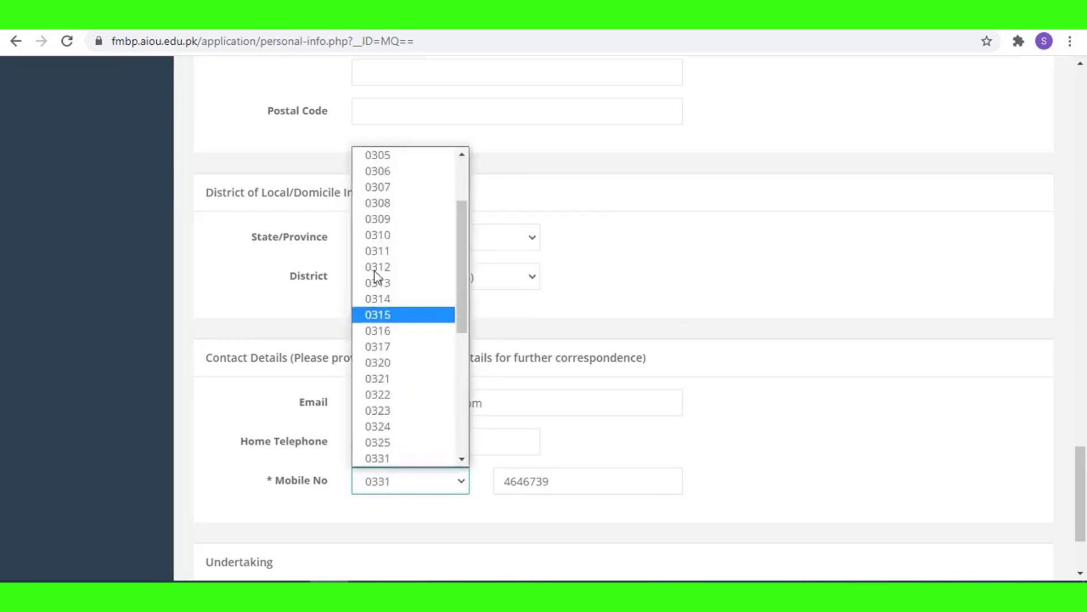
pyautogui.scroll(-4, 396, 340)
pyautogui.scroll(5, 404, 396)
pyautogui.scroll(2, 406, 335)
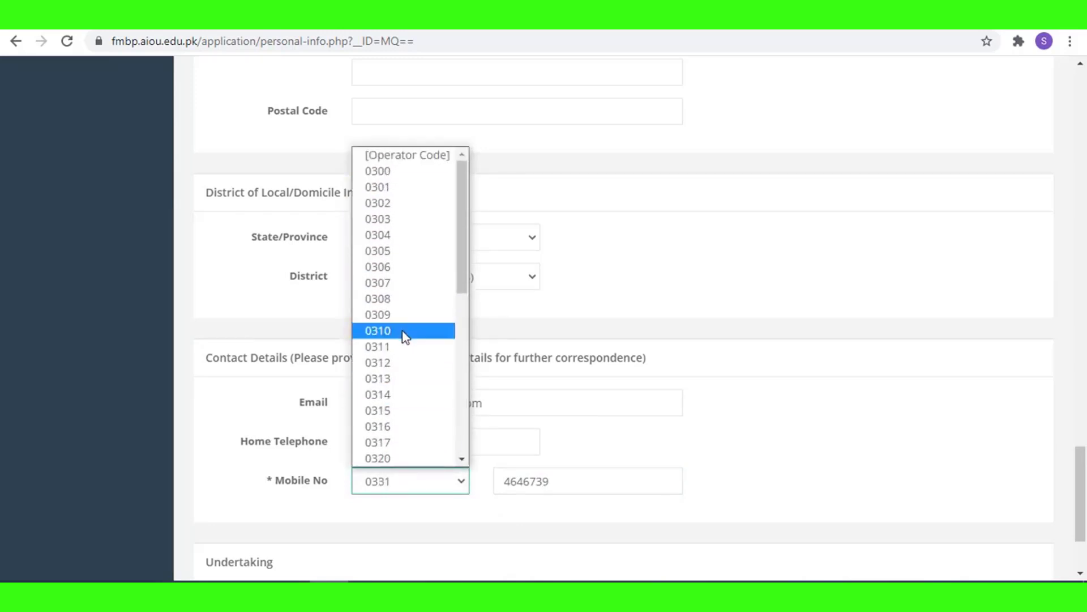
pyautogui.scroll(-6, 395, 379)
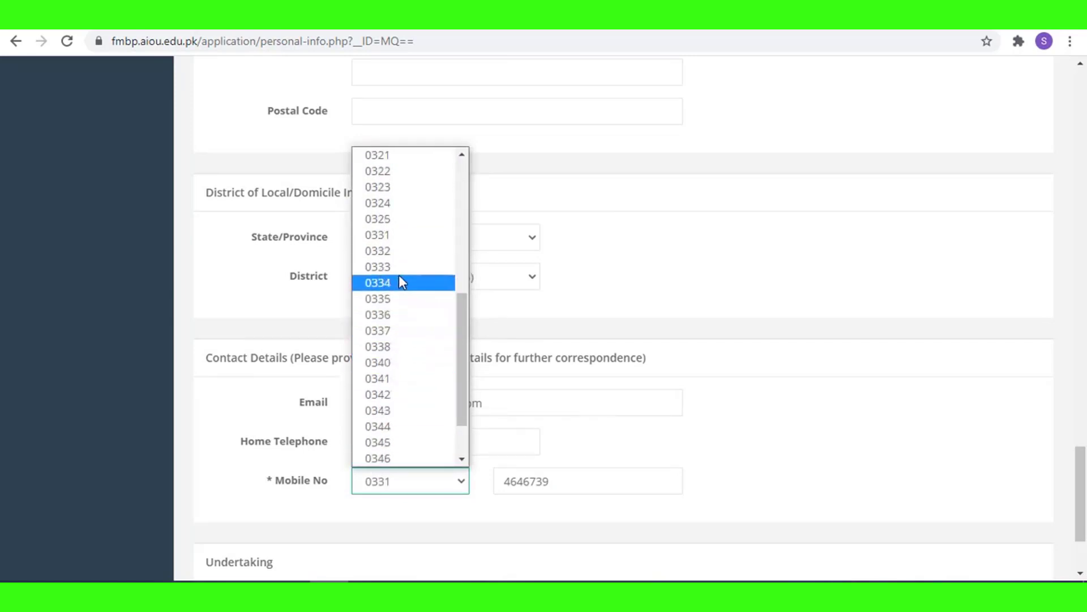
pyautogui.click(402, 250)
pyautogui.scroll(-1, 492, 484)
pyautogui.scroll(-2, 494, 484)
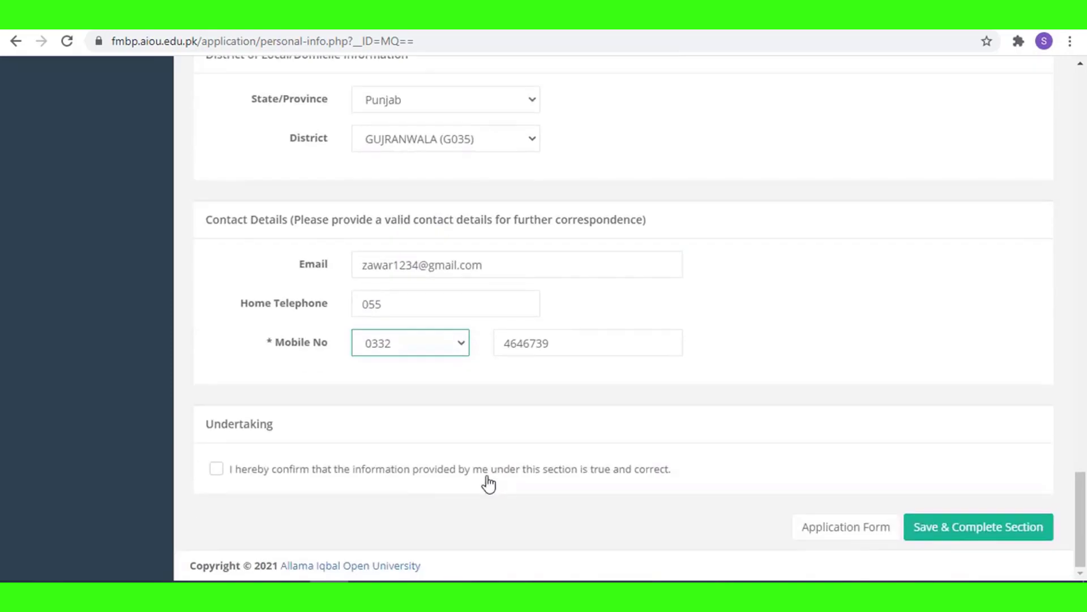
# Tick the Undertaking and save the section, which returns error ER-MSG-0015 about red fields.
pyautogui.click(216, 472)
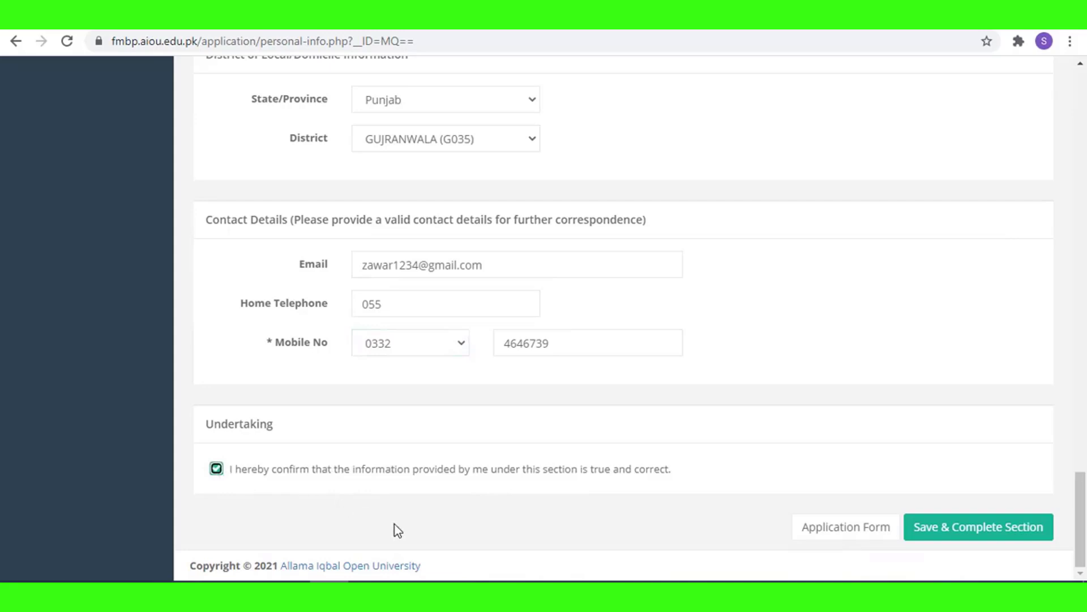
pyautogui.scroll(10, 492, 419)
pyautogui.scroll(13, 495, 400)
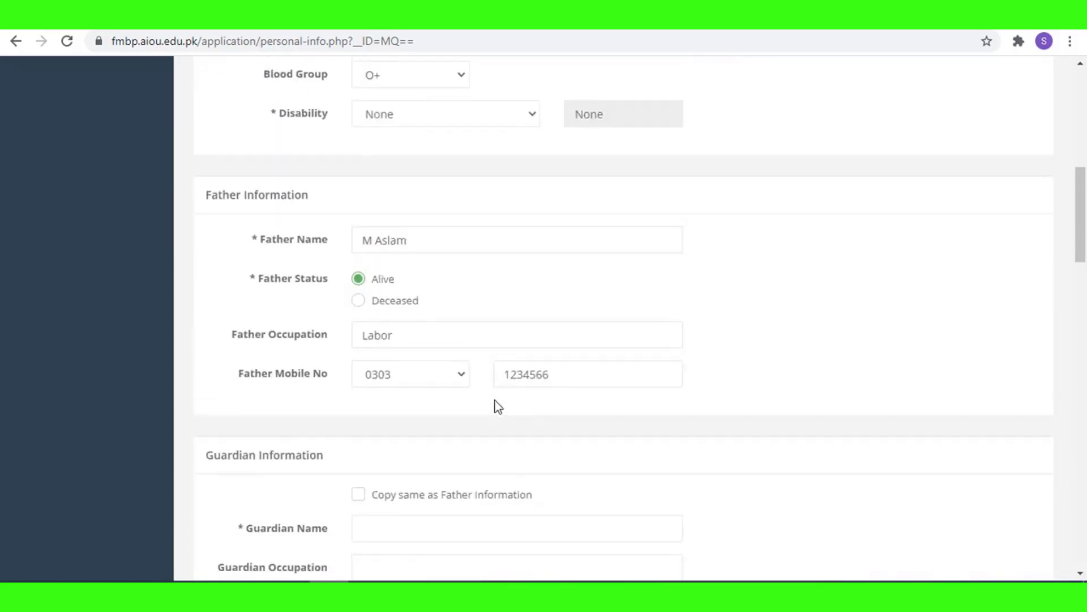
pyautogui.scroll(-17, 495, 400)
pyautogui.scroll(-10, 499, 401)
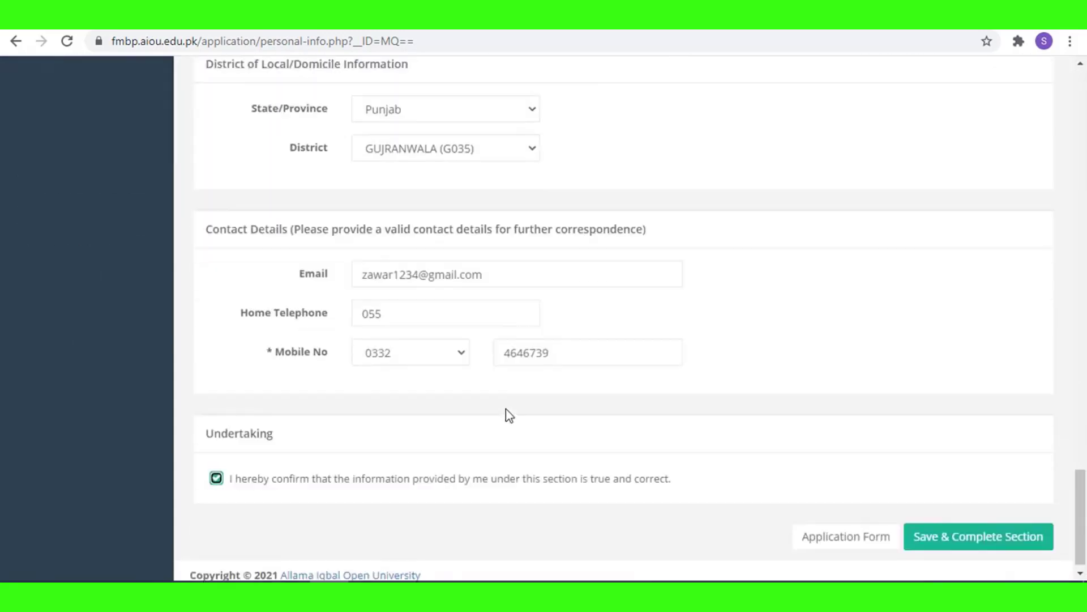
pyautogui.click(216, 468)
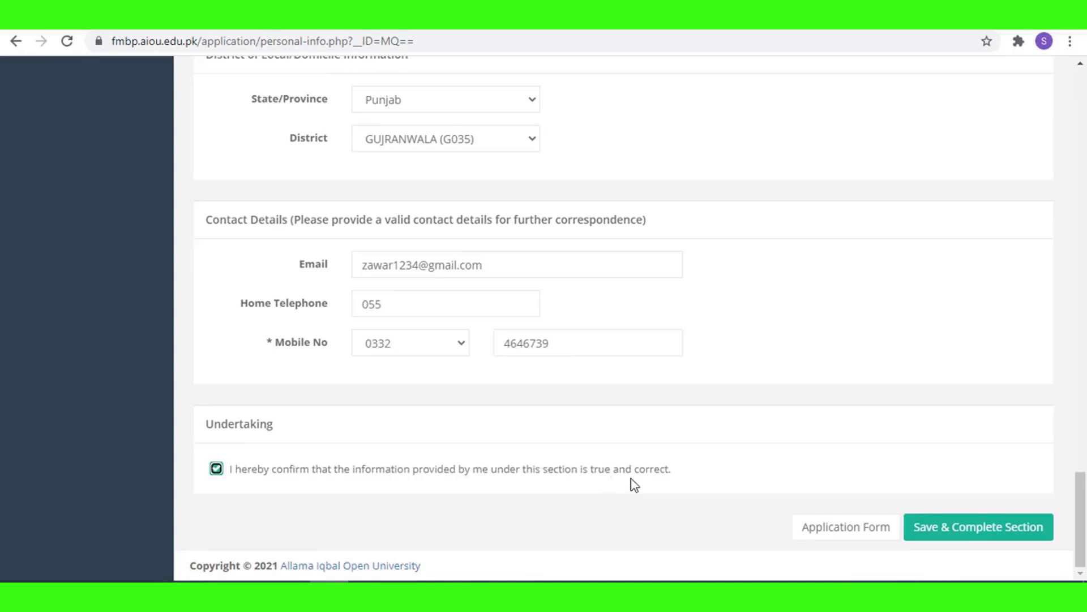
pyautogui.click(991, 531)
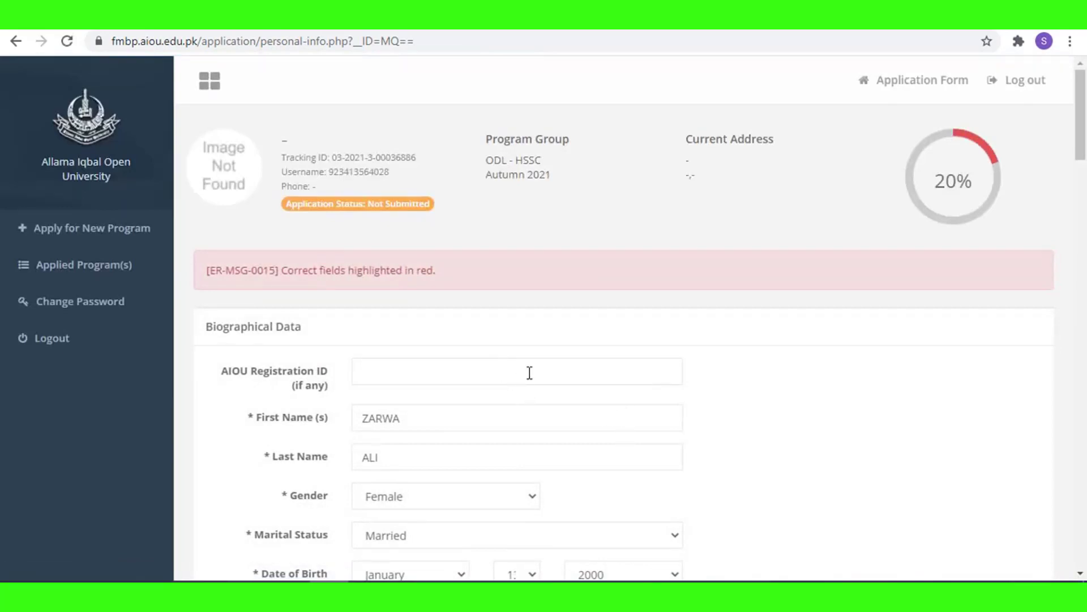
# Set the mailing address to Punjab, district GUJRANWALA (G035) and tehsil GUJRANWALA.
pyautogui.scroll(-12, 511, 393)
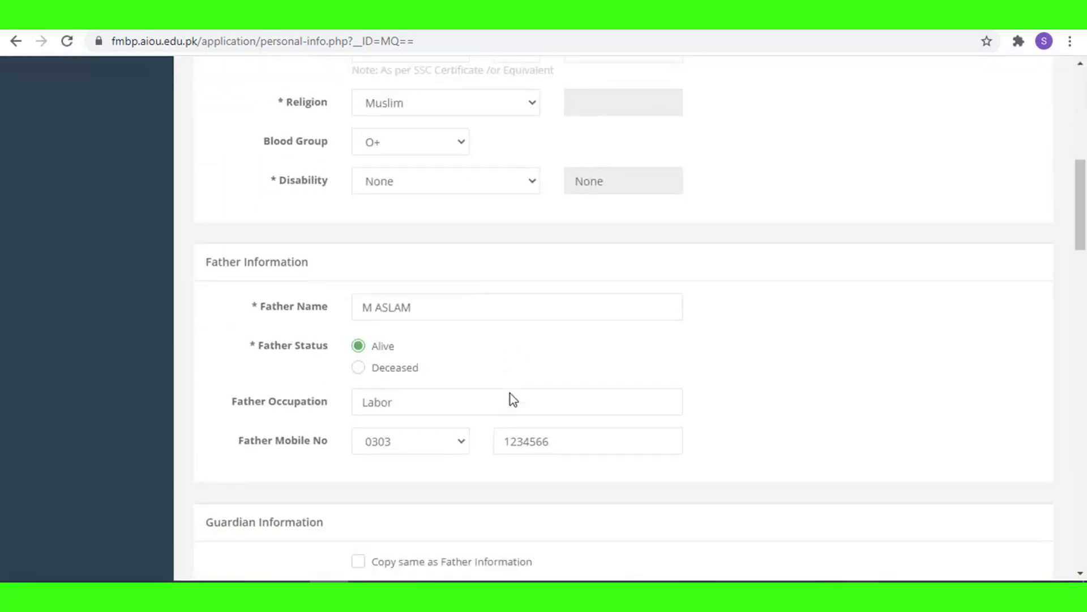
pyautogui.scroll(15, 511, 393)
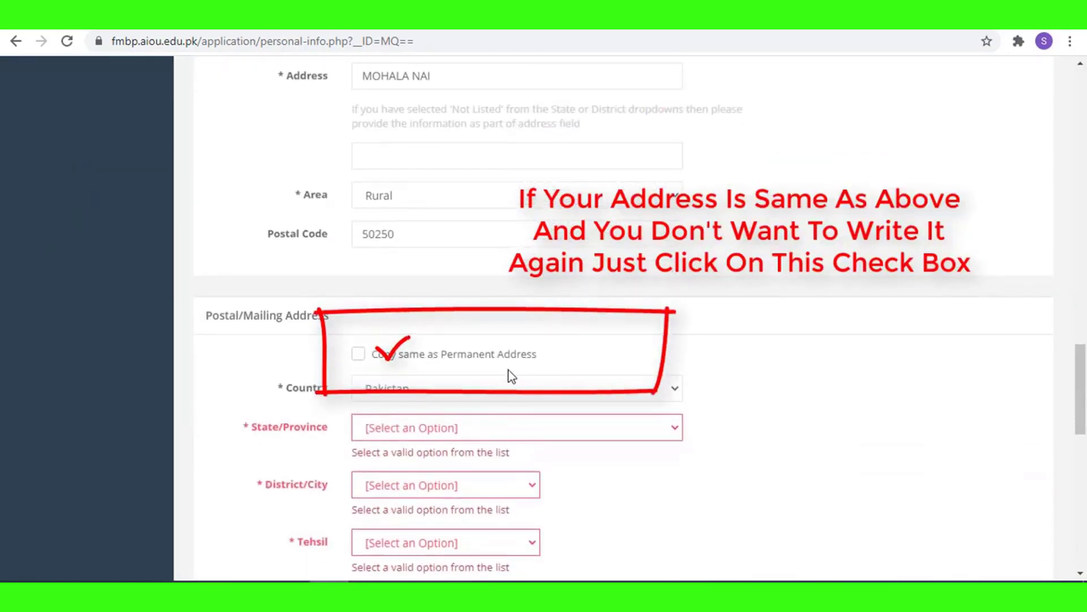
pyautogui.click(491, 432)
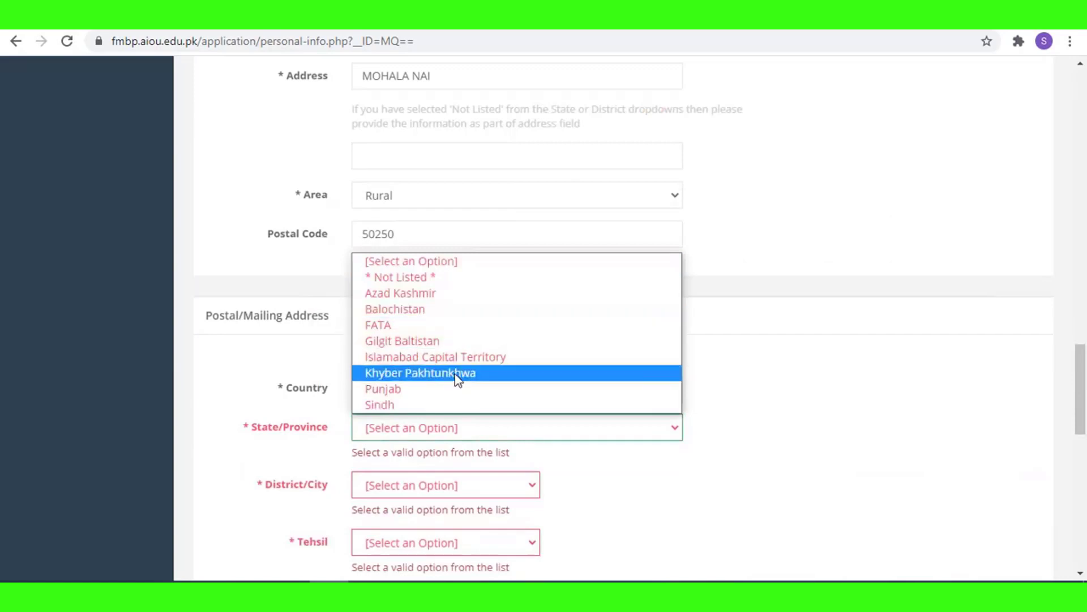
pyautogui.click(465, 395)
pyautogui.click(478, 487)
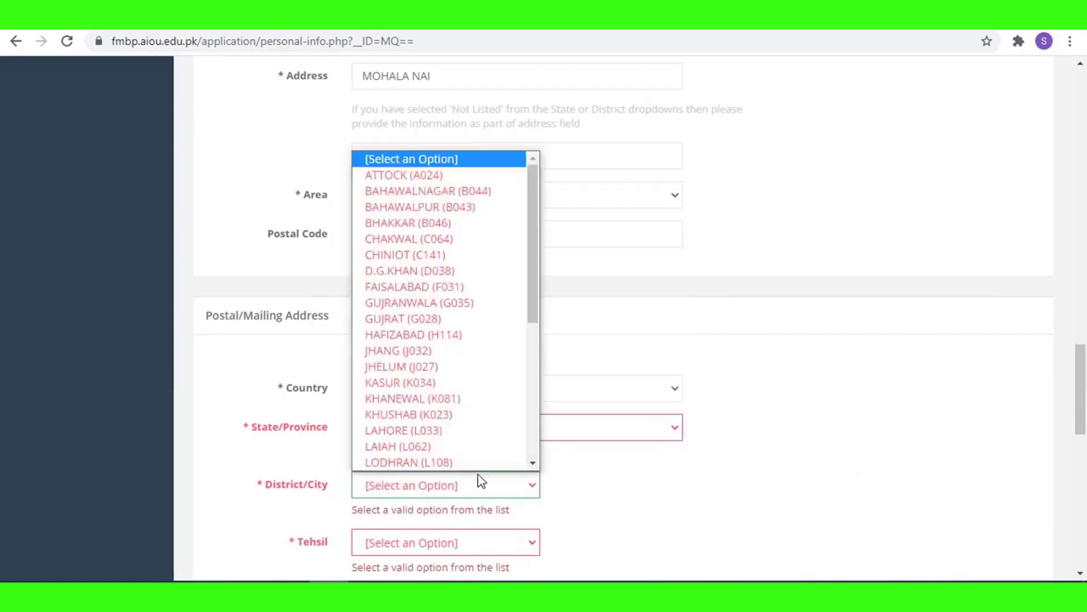
pyautogui.click(436, 306)
pyautogui.scroll(-3, 436, 311)
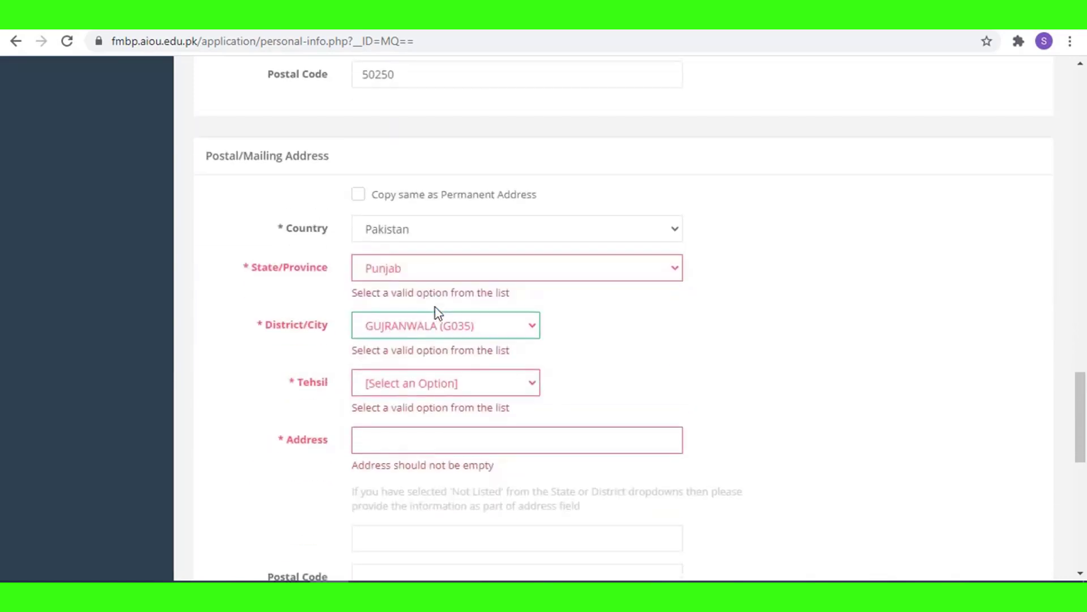
pyautogui.click(469, 390)
pyautogui.click(432, 421)
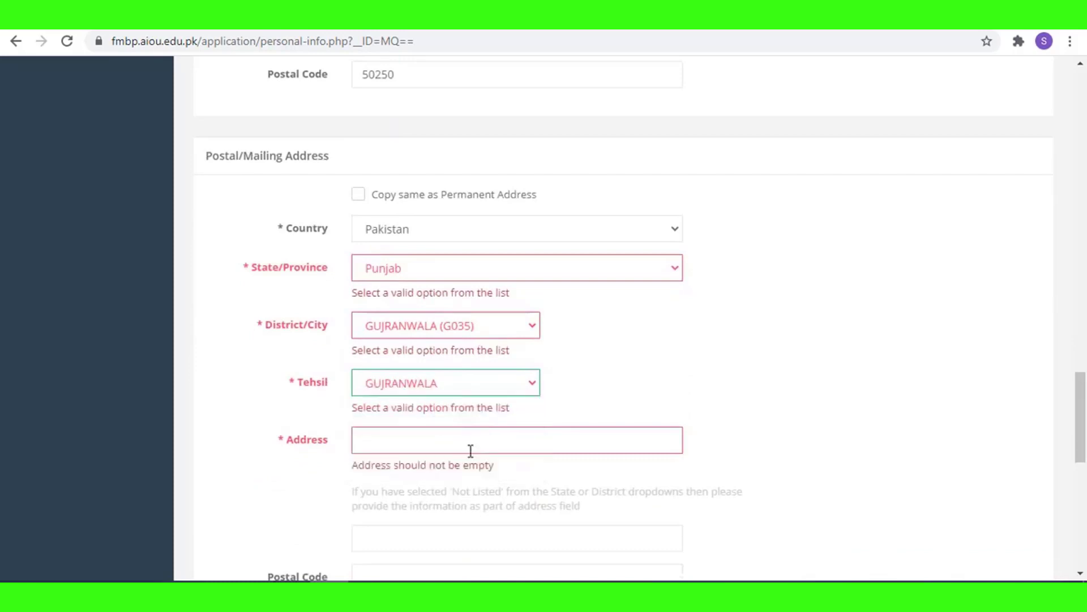
# Enter the mailing street address and the suggested postal code 50250.
pyautogui.click(470, 451)
pyautogui.write('moh ')
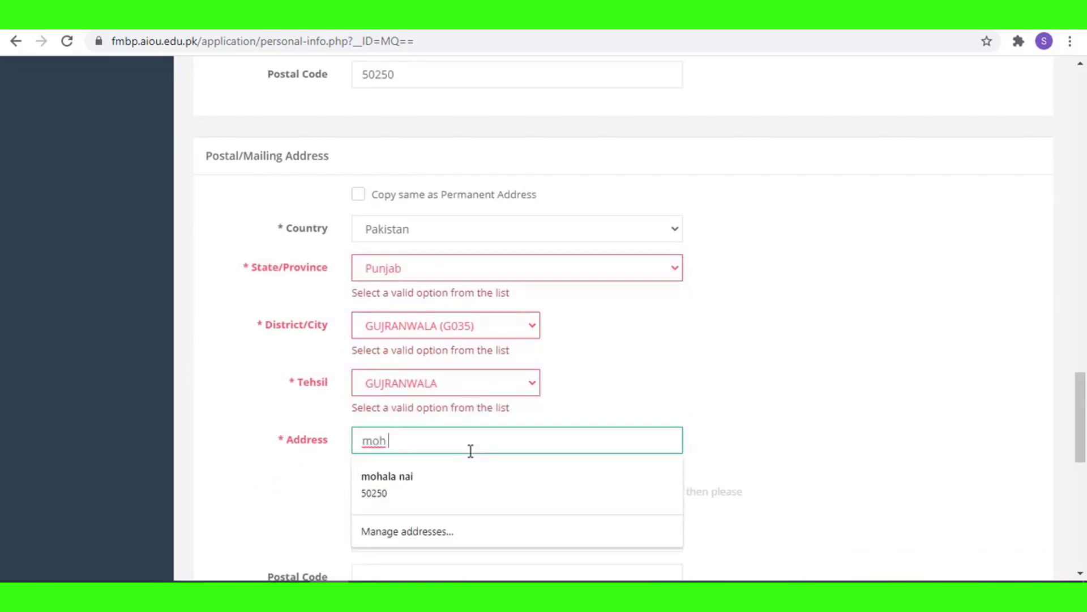
pyautogui.write('nai aba')
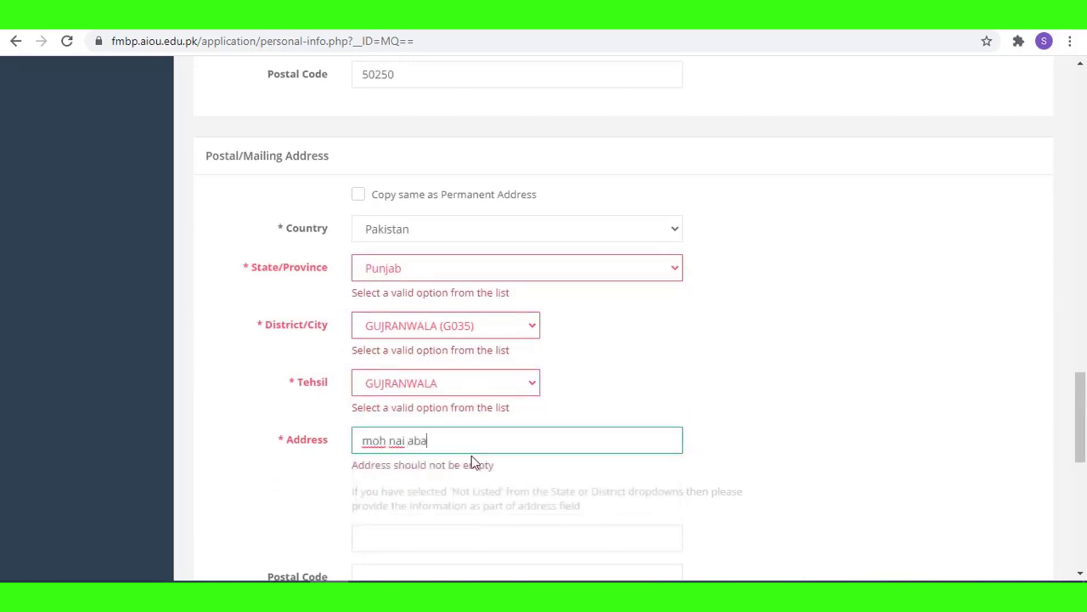
pyautogui.write('di')
pyautogui.scroll(-4, 471, 502)
pyautogui.click(403, 341)
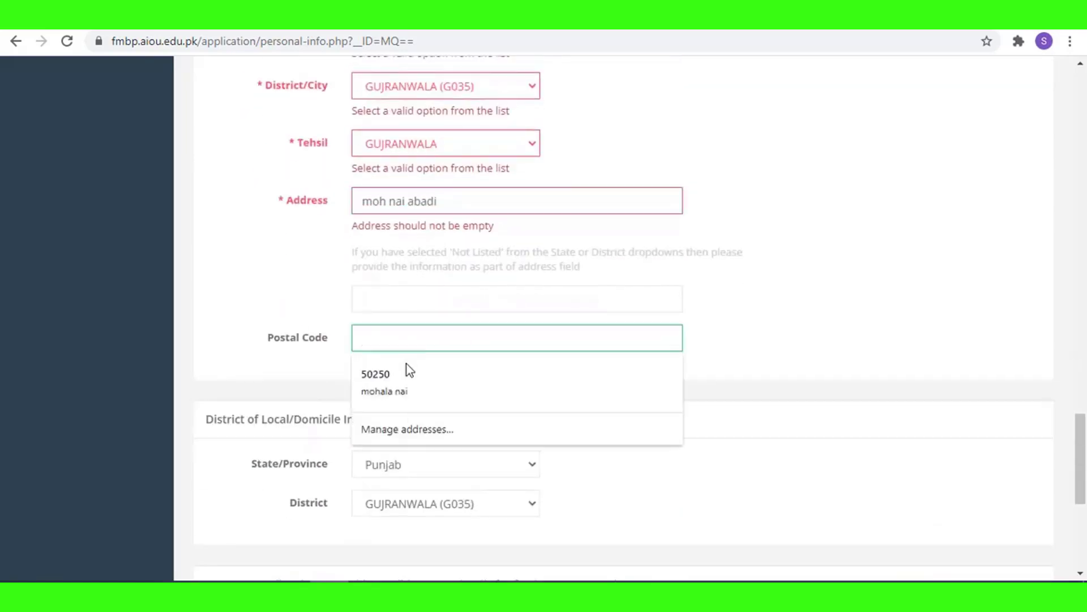
pyautogui.click(407, 399)
# Enter the guardian's name and occupation 'lakbor'.
pyautogui.scroll(-2, 416, 340)
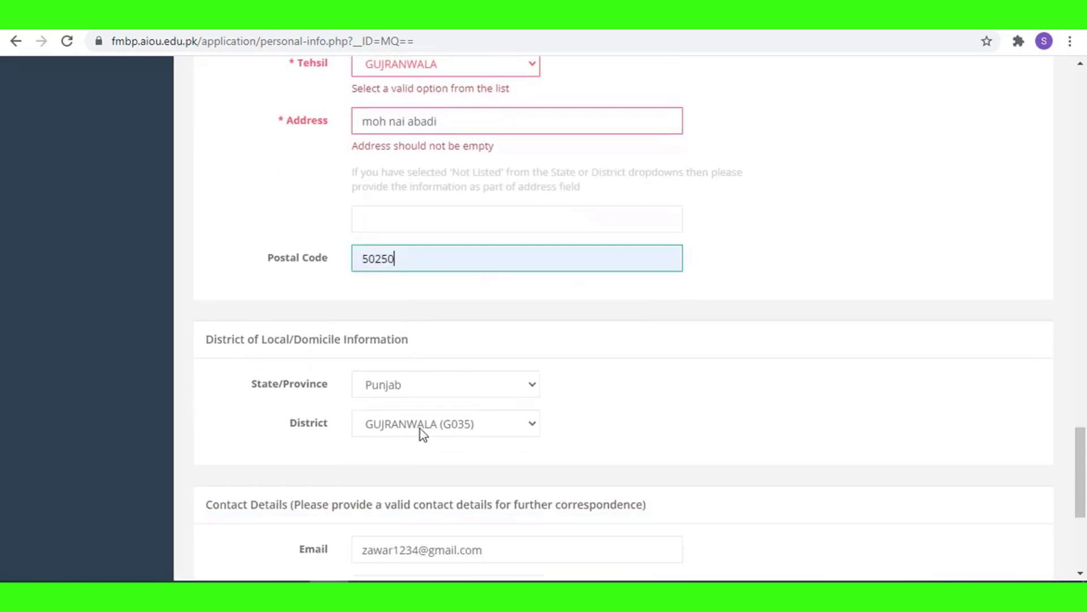
pyautogui.scroll(20, 434, 399)
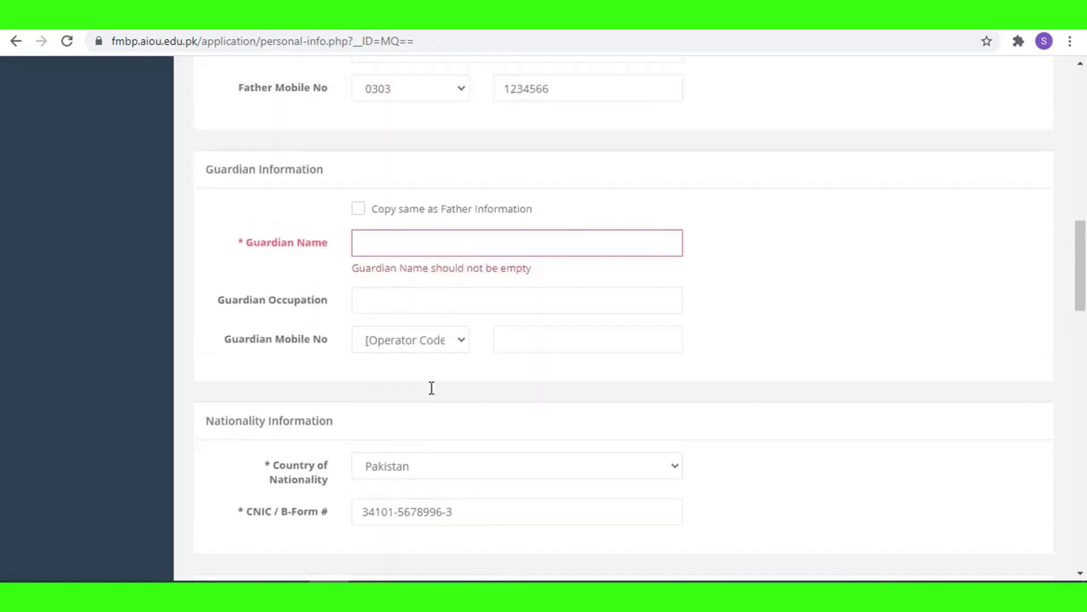
pyautogui.scroll(-8, 432, 388)
pyautogui.click(427, 328)
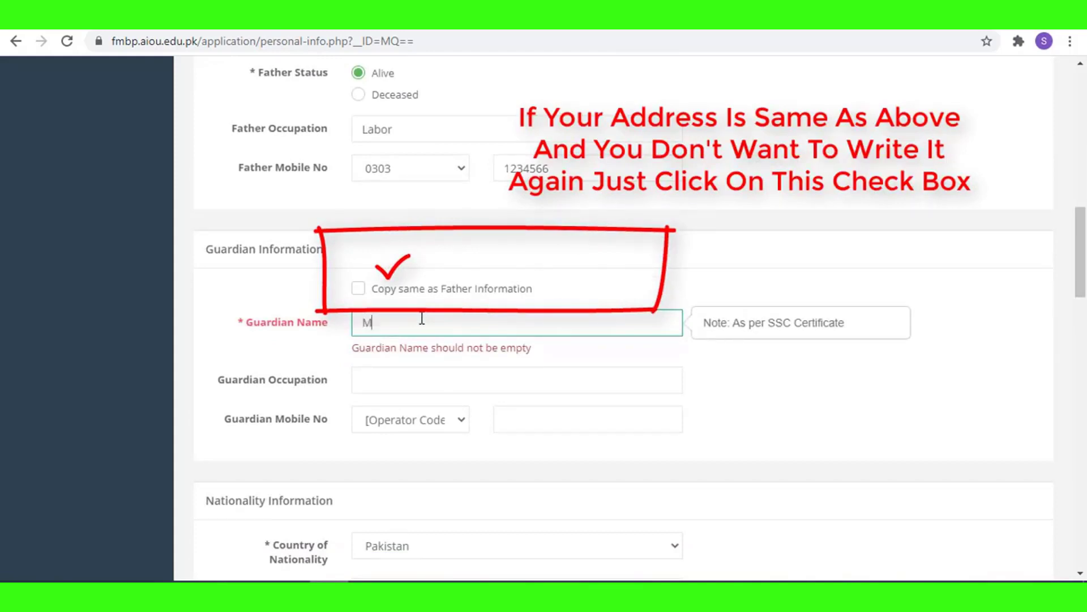
pyautogui.write('M aslam')
pyautogui.click(429, 387)
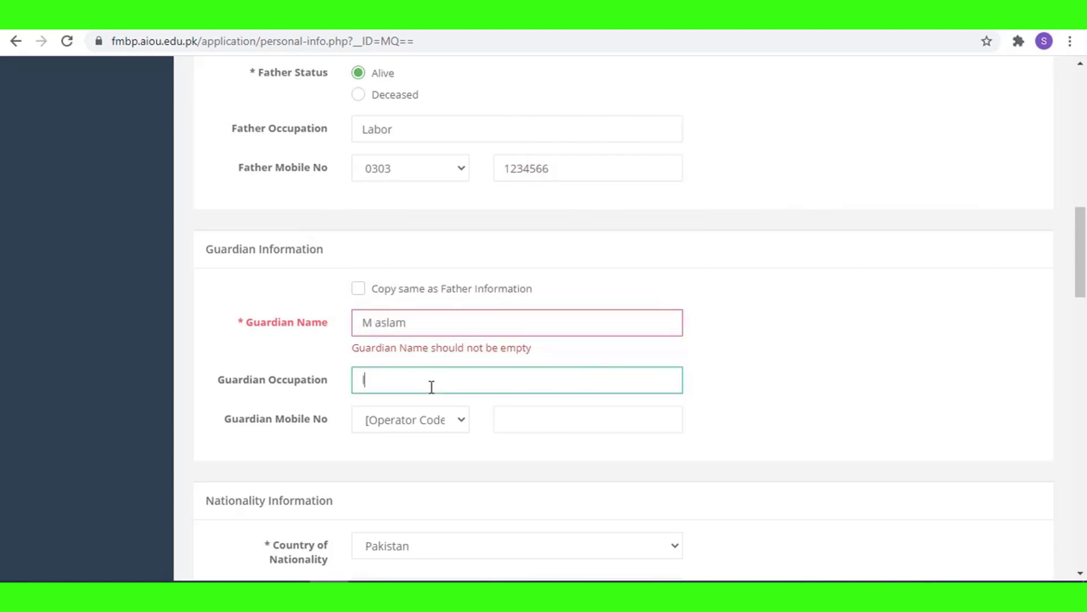
pyautogui.write('lakbor')
# Set the guardian's mobile operator to 0303, tick the Undertaking and save the section.
pyautogui.click(462, 419)
pyautogui.click(402, 158)
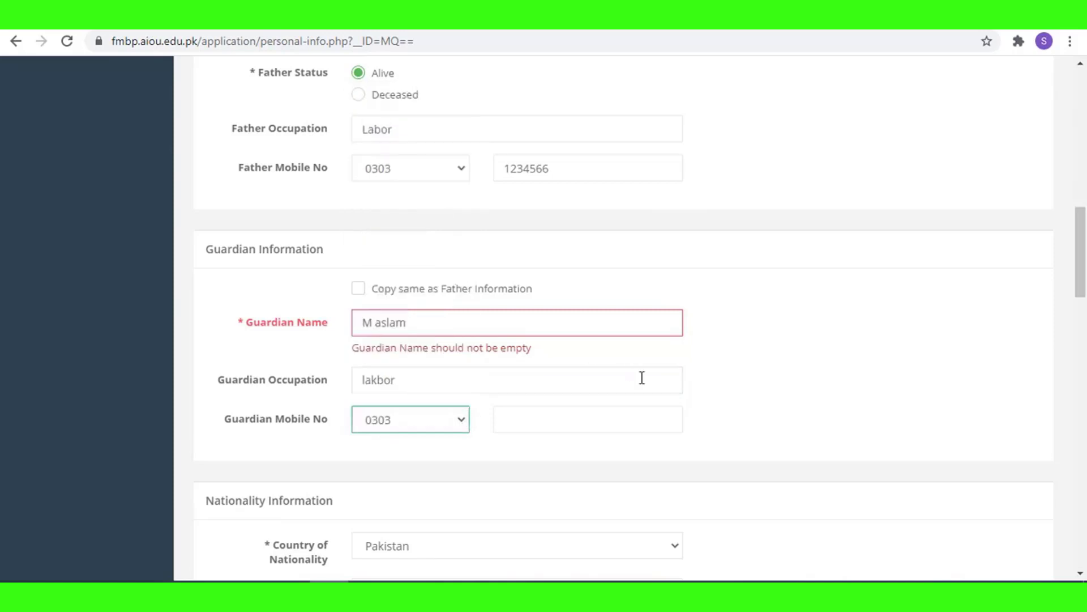
pyautogui.click(612, 423)
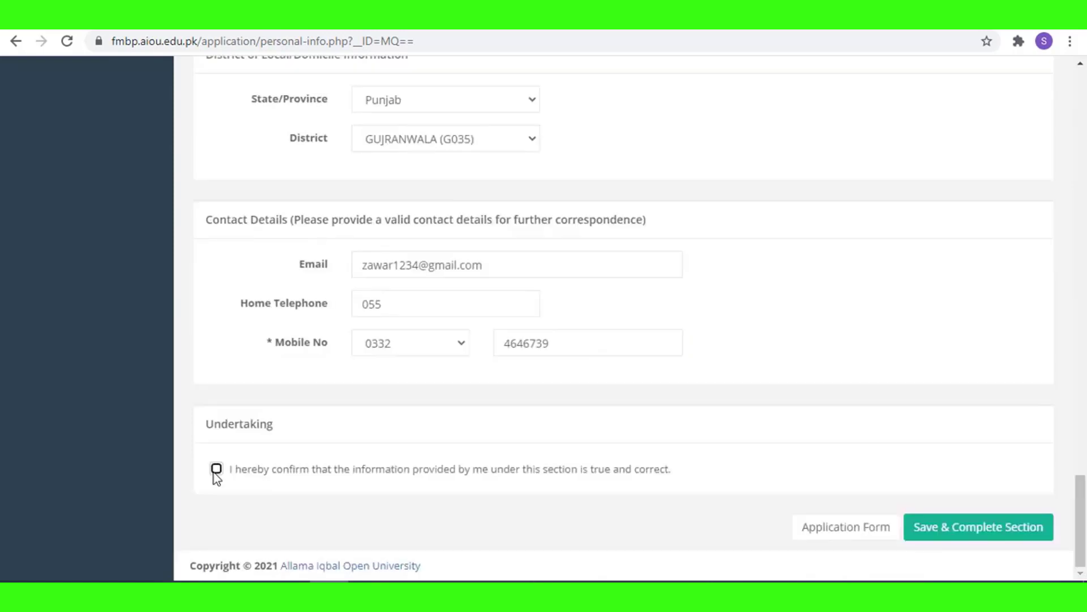
pyautogui.click(214, 471)
pyautogui.click(936, 531)
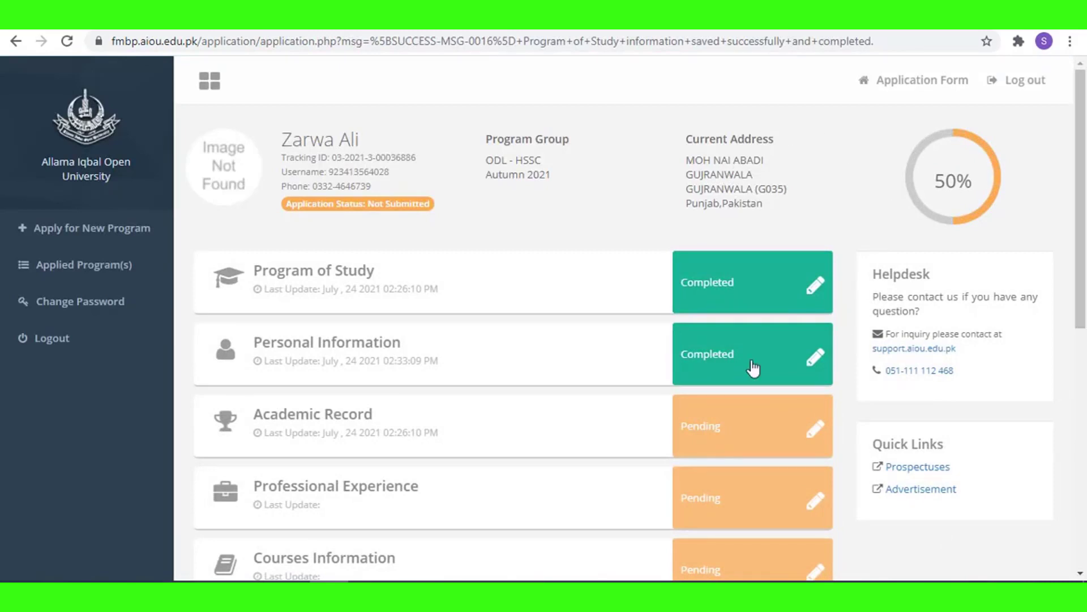
# Confirm the Undertaking in Academic Record and save it as complete.
pyautogui.click(801, 439)
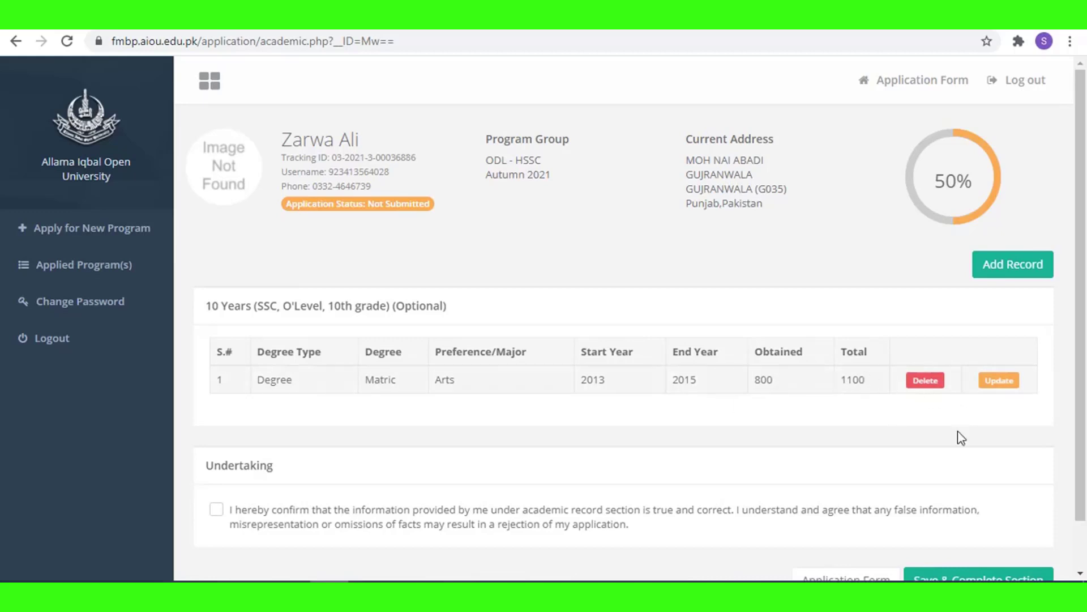
pyautogui.scroll(-1, 961, 438)
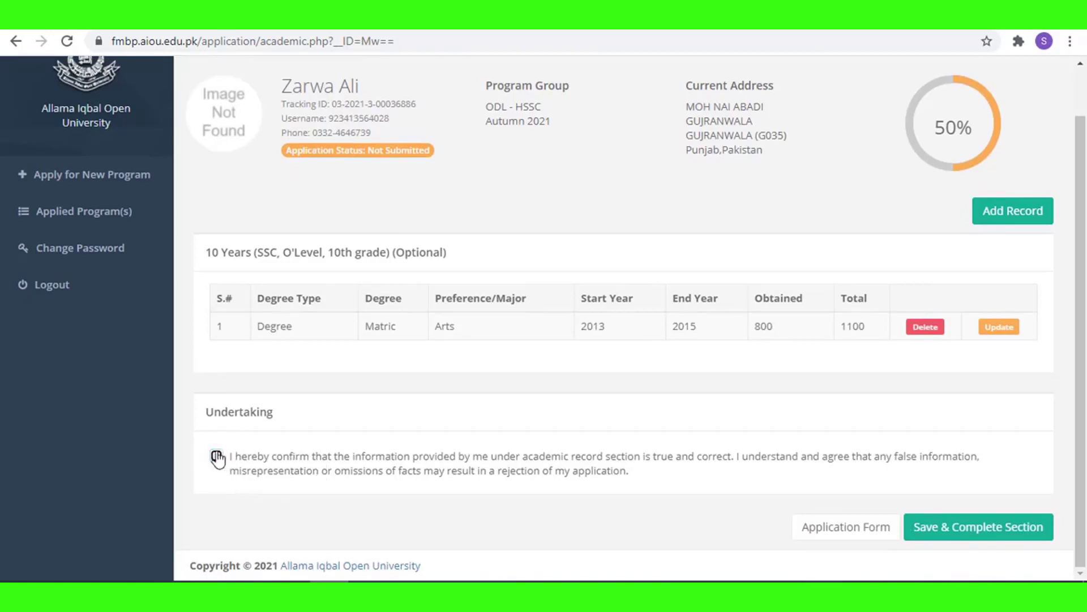
pyautogui.click(216, 456)
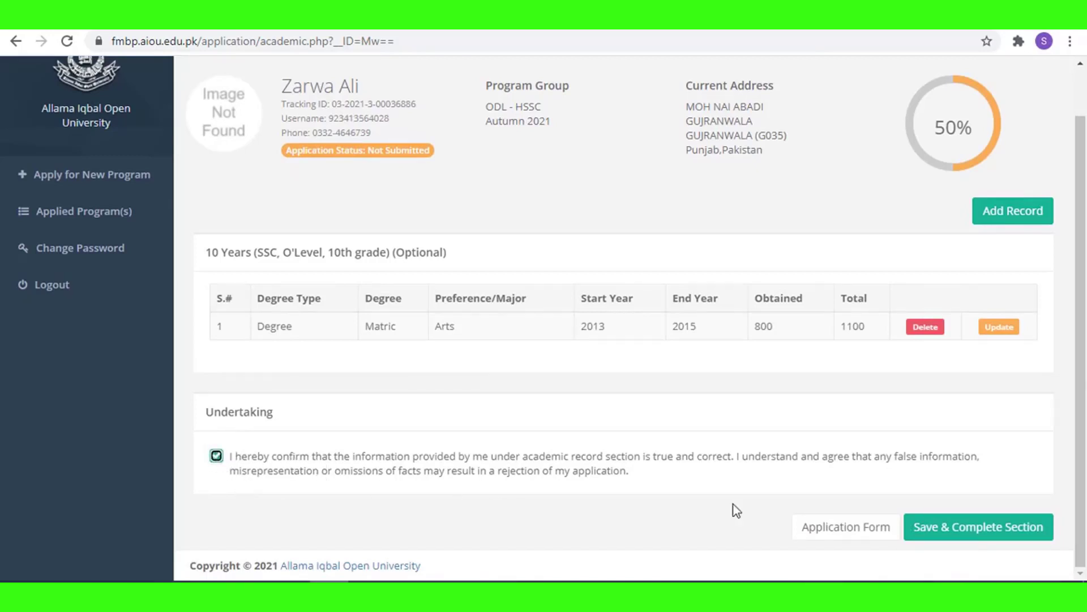
pyautogui.click(965, 536)
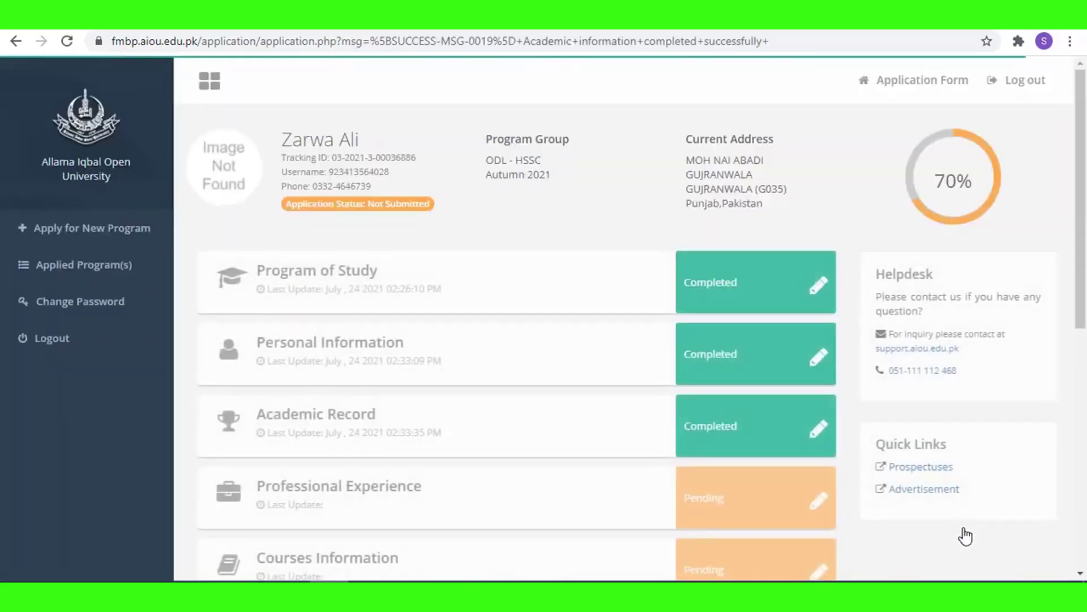
pyautogui.scroll(-1, 367, 451)
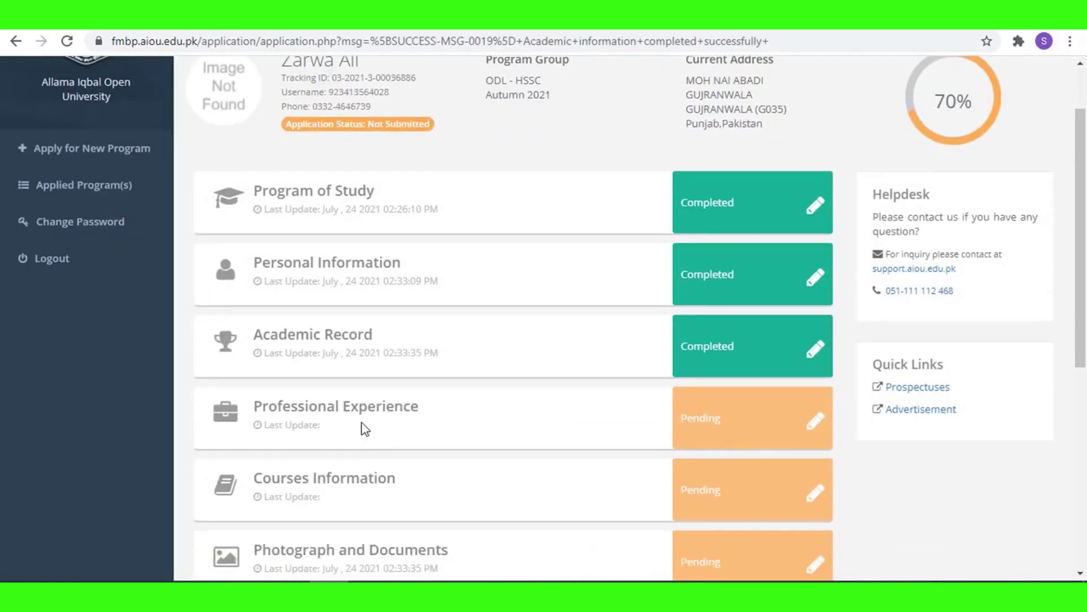
# Complete the Professional Experience section with no work history.
pyautogui.click(746, 419)
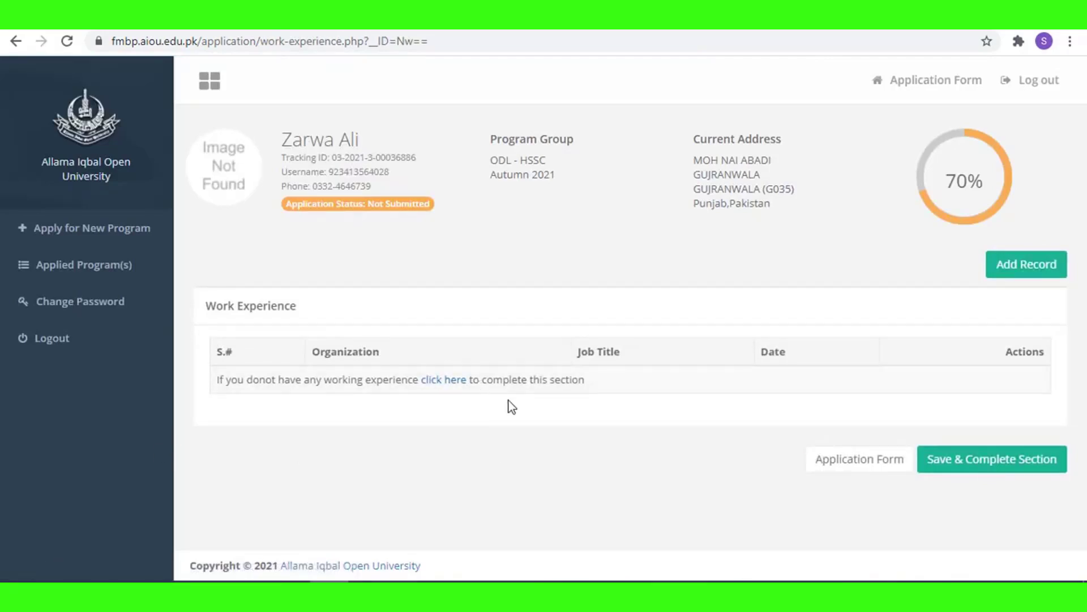
pyautogui.click(971, 460)
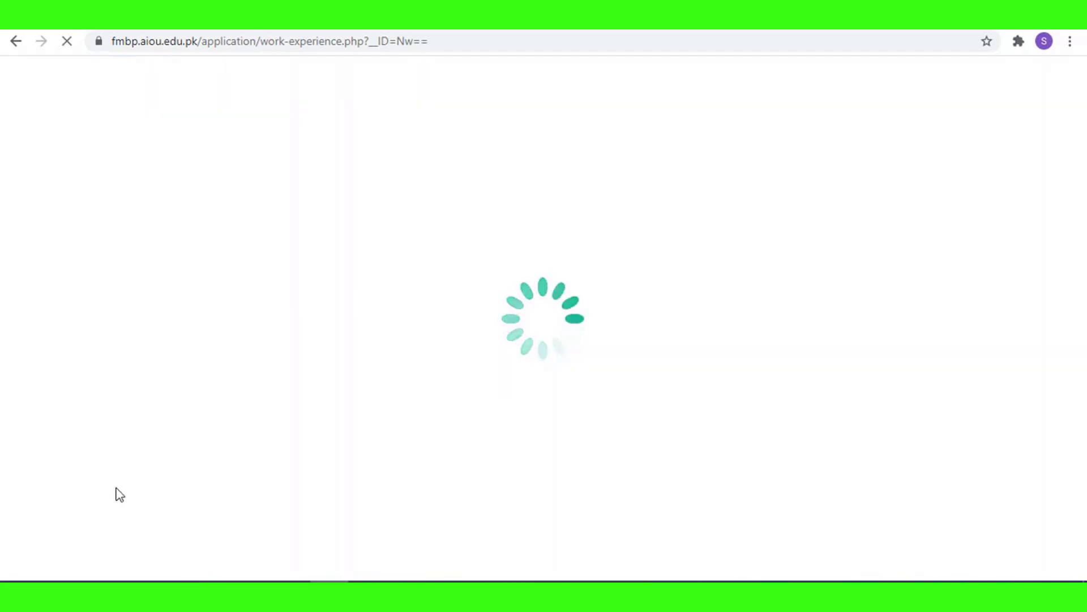
pyautogui.scroll(-3, 194, 457)
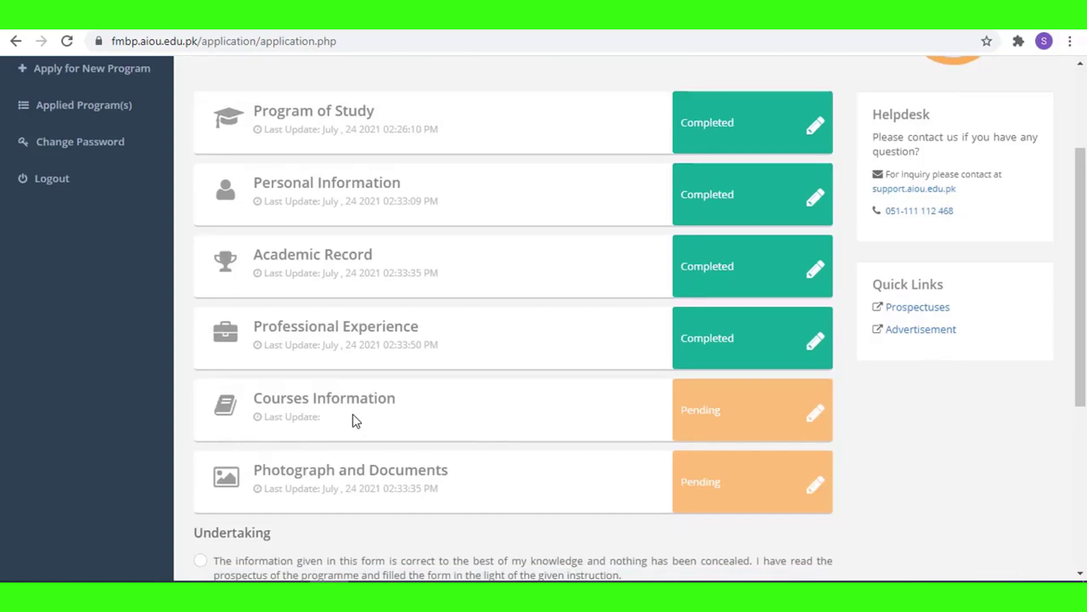
# Tick the three compulsory courses and choose ISLAMIAT (316) as the elective.
pyautogui.click(803, 418)
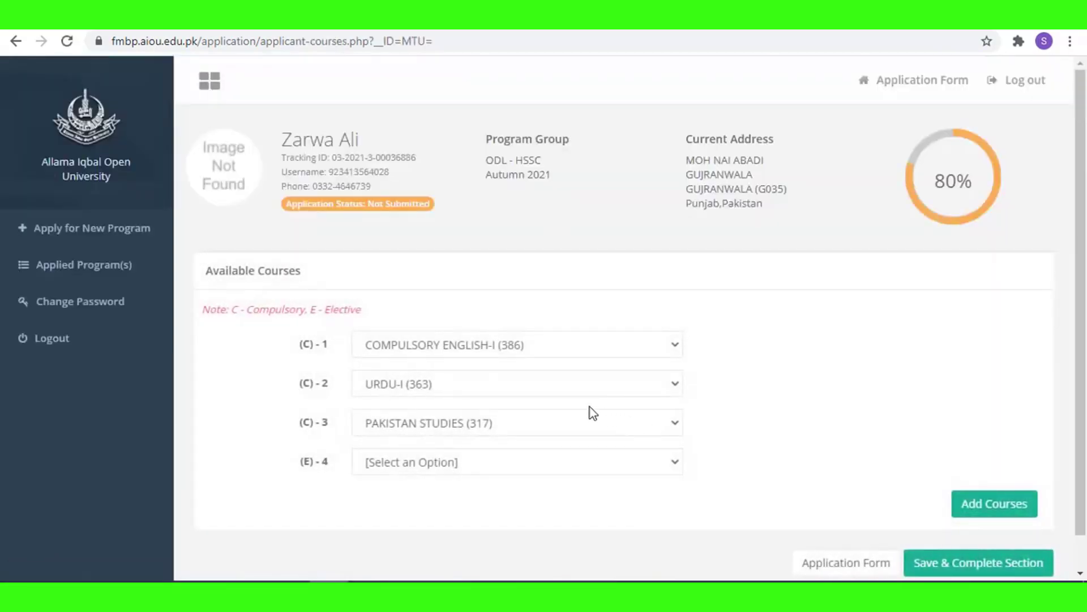
pyautogui.click(420, 347)
pyautogui.click(732, 431)
pyautogui.click(442, 382)
pyautogui.click(798, 474)
pyautogui.click(494, 431)
pyautogui.click(495, 483)
pyautogui.click(481, 462)
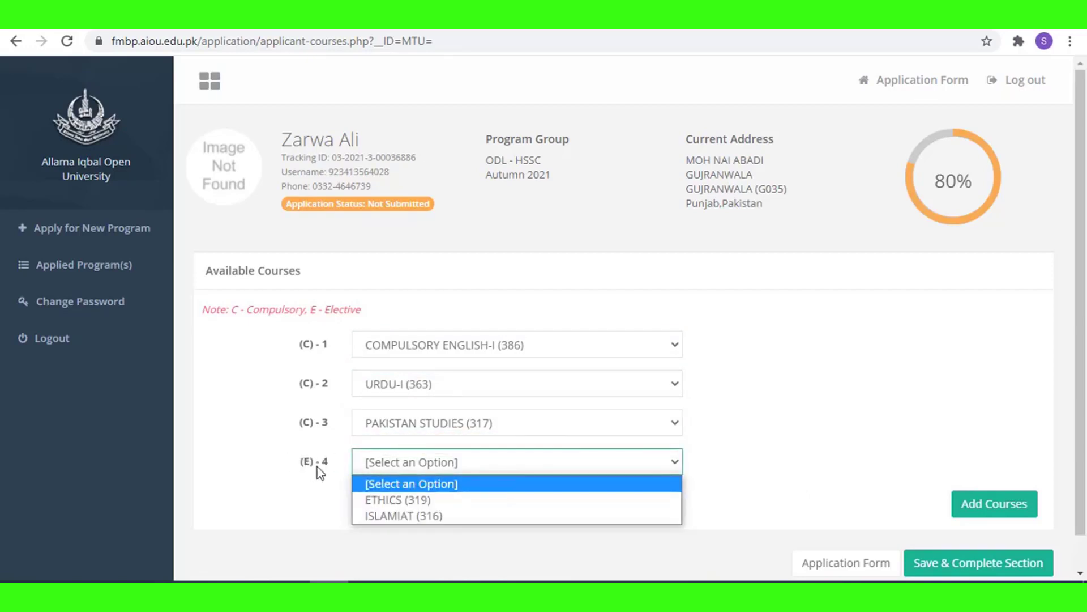
pyautogui.click(398, 515)
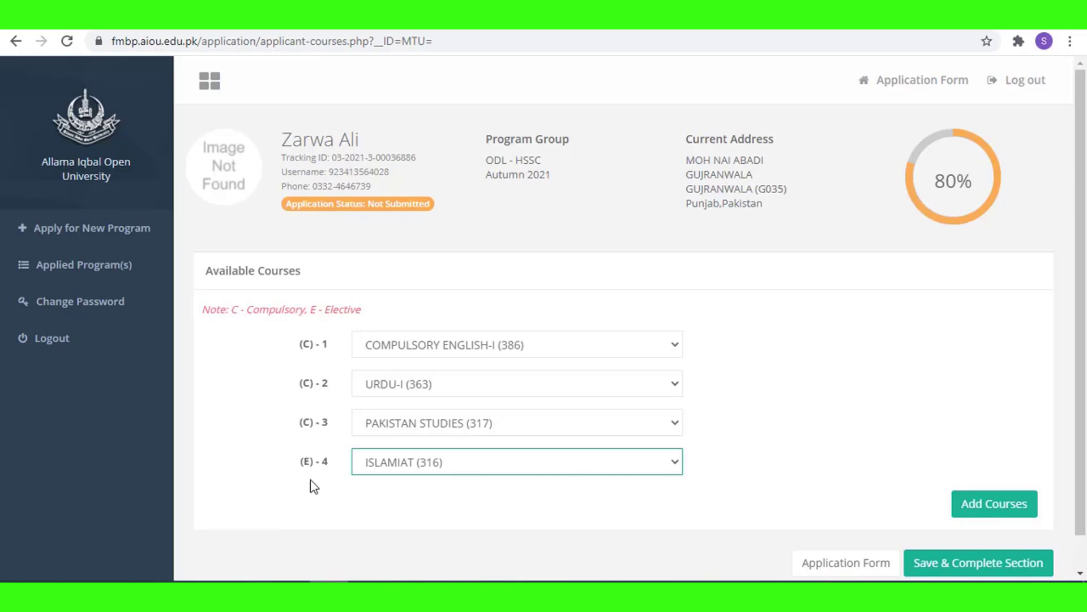
pyautogui.click(409, 463)
pyautogui.click(391, 515)
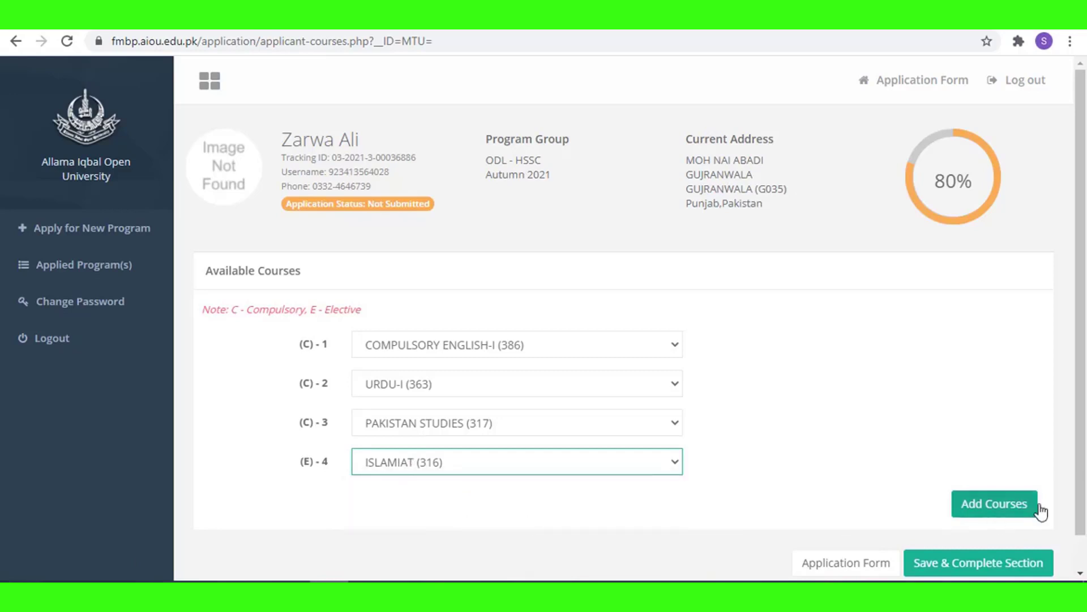
# Save Courses Information as complete, bringing the application to 85%.
pyautogui.scroll(-1, 937, 427)
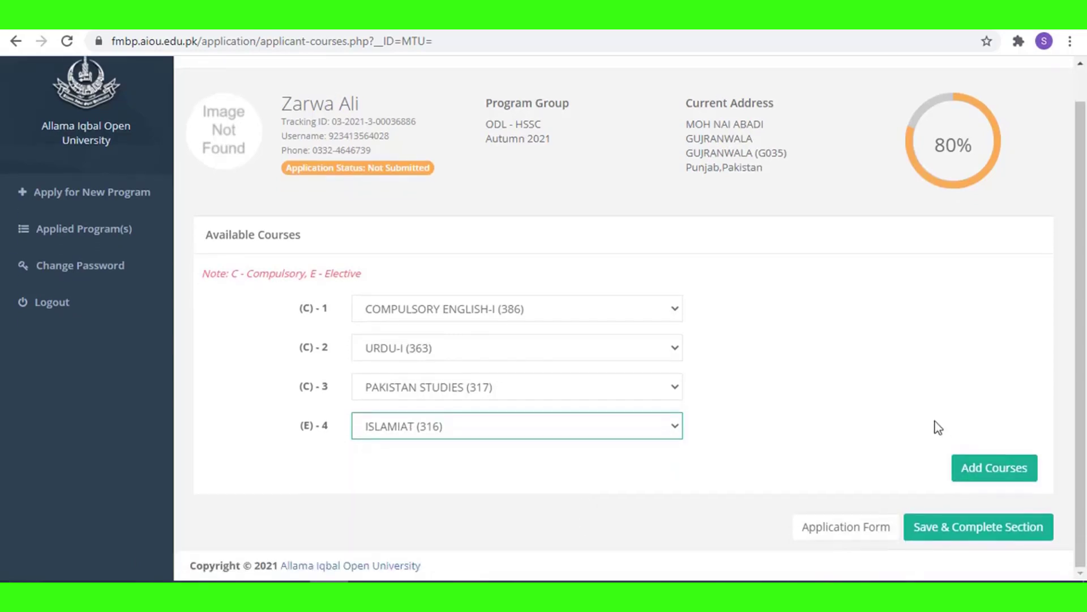
pyautogui.click(953, 529)
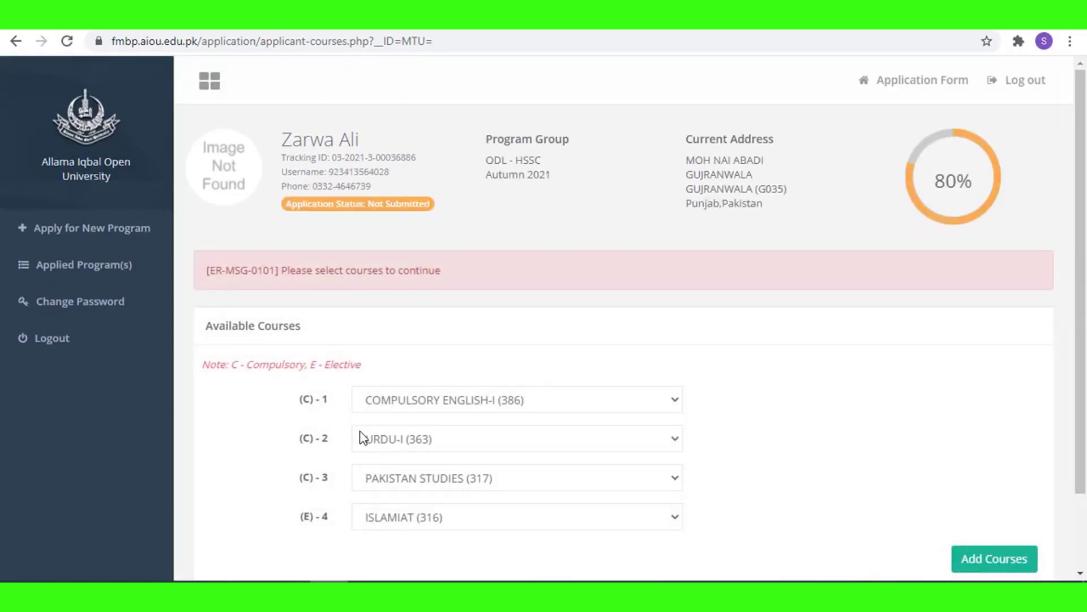
pyautogui.scroll(-2, 363, 438)
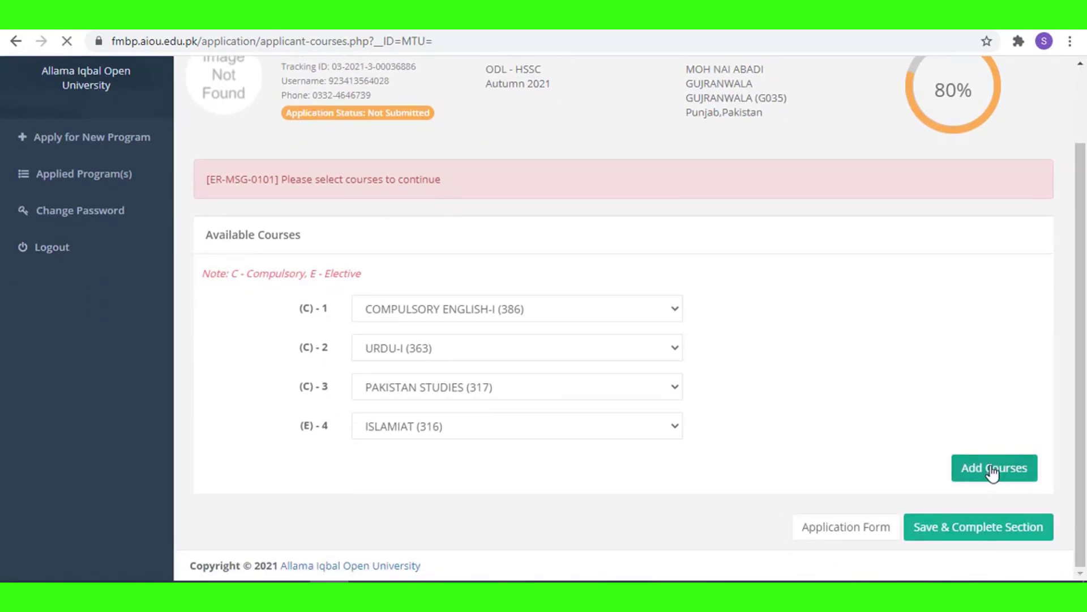
pyautogui.scroll(-1, 917, 479)
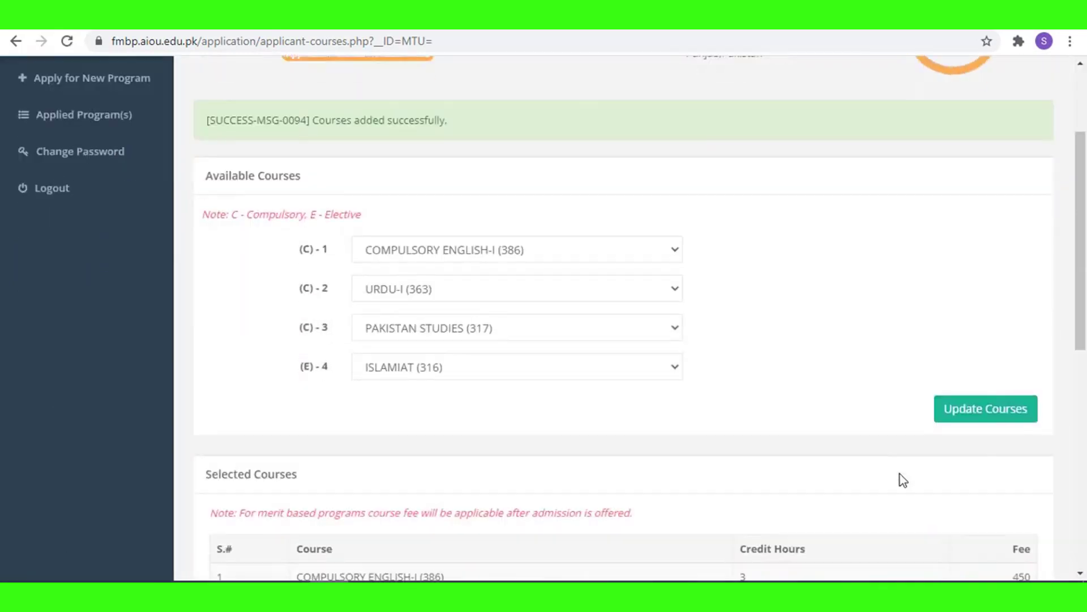
pyautogui.scroll(-5, 608, 475)
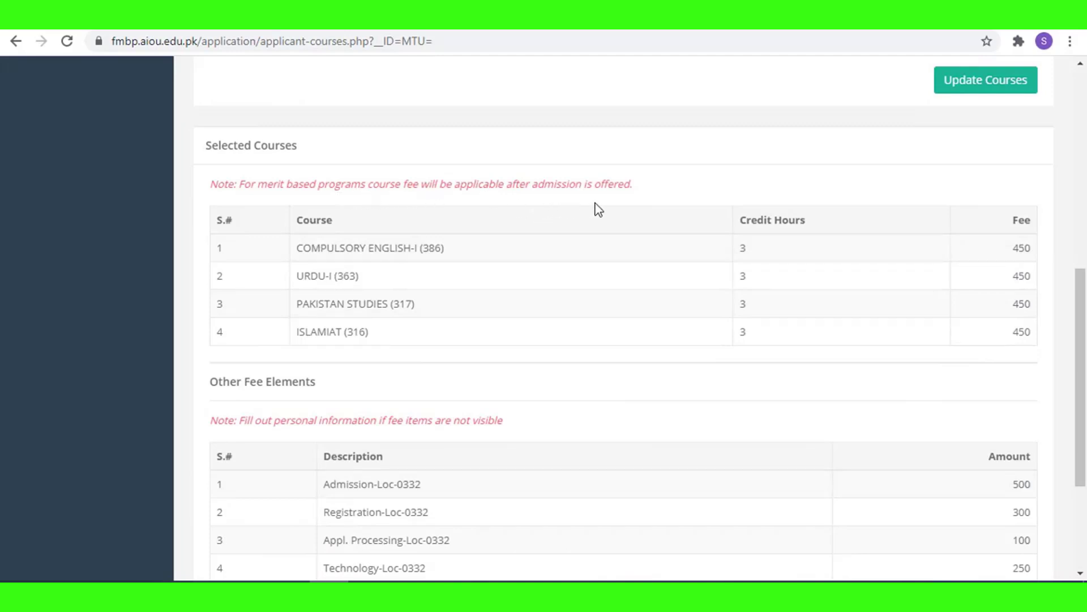
pyautogui.scroll(-4, 437, 515)
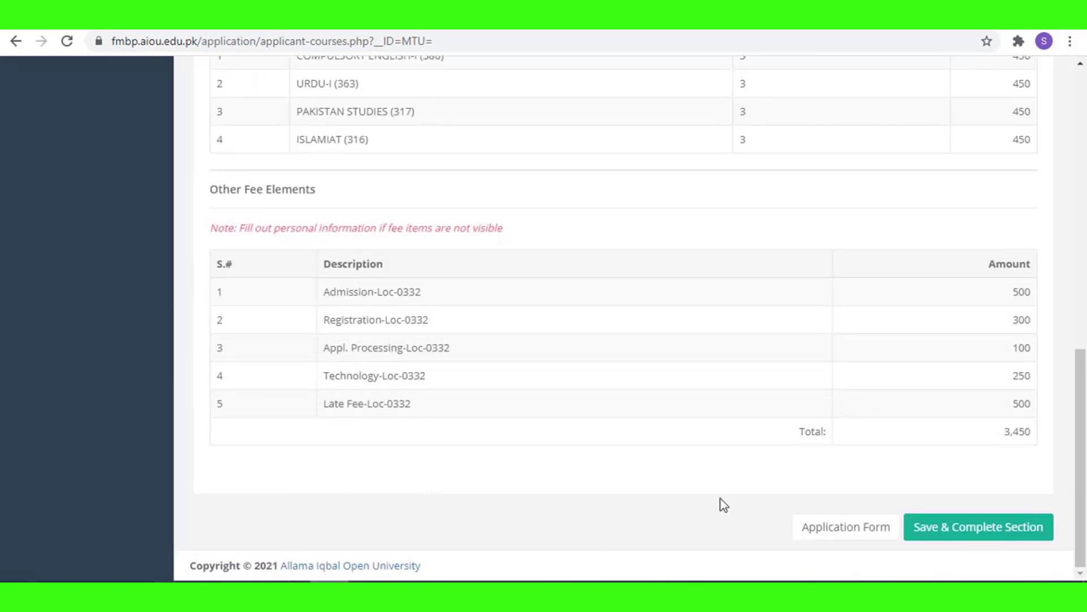
pyautogui.scroll(6, 682, 461)
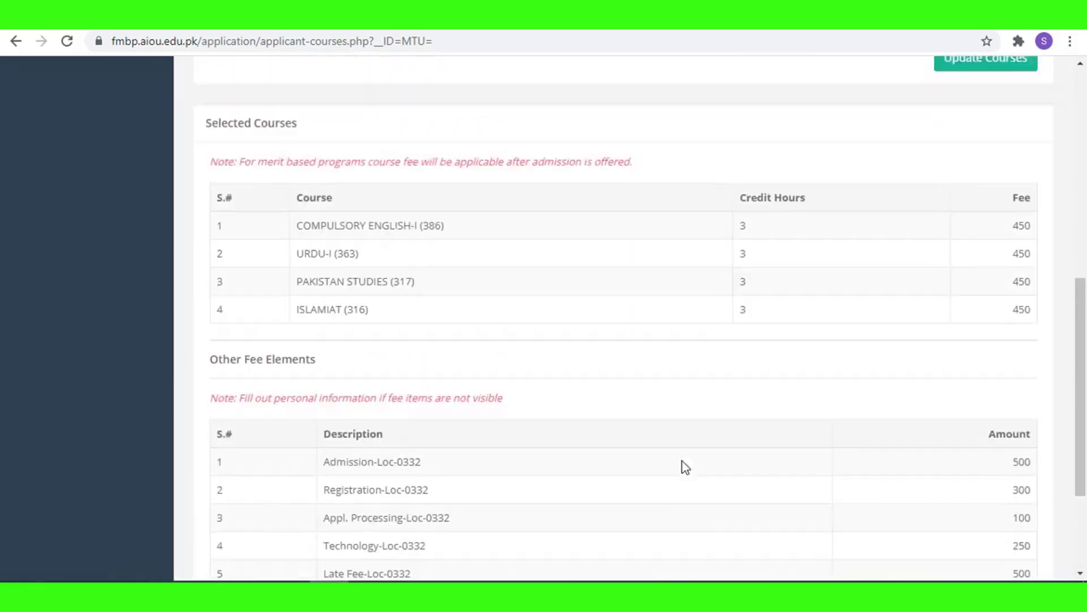
pyautogui.scroll(-8, 682, 461)
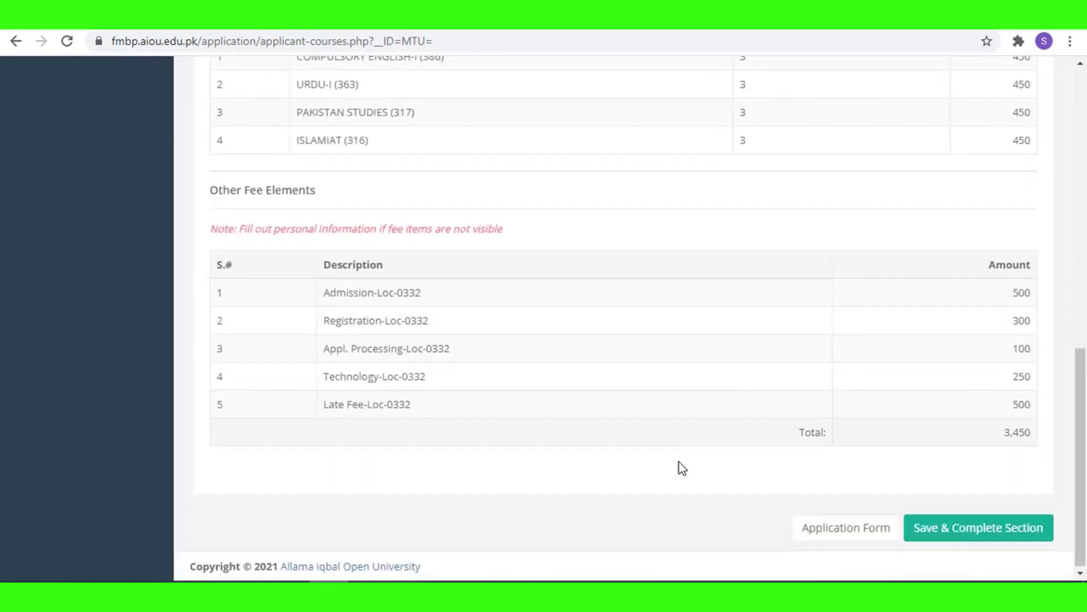
pyautogui.click(975, 530)
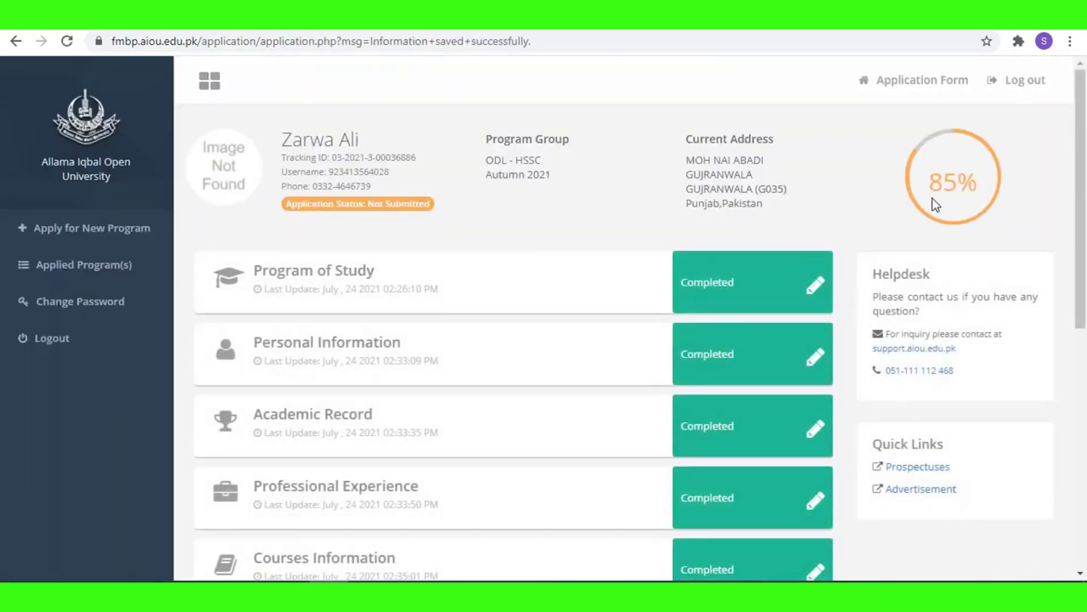
pyautogui.scroll(-4, 595, 426)
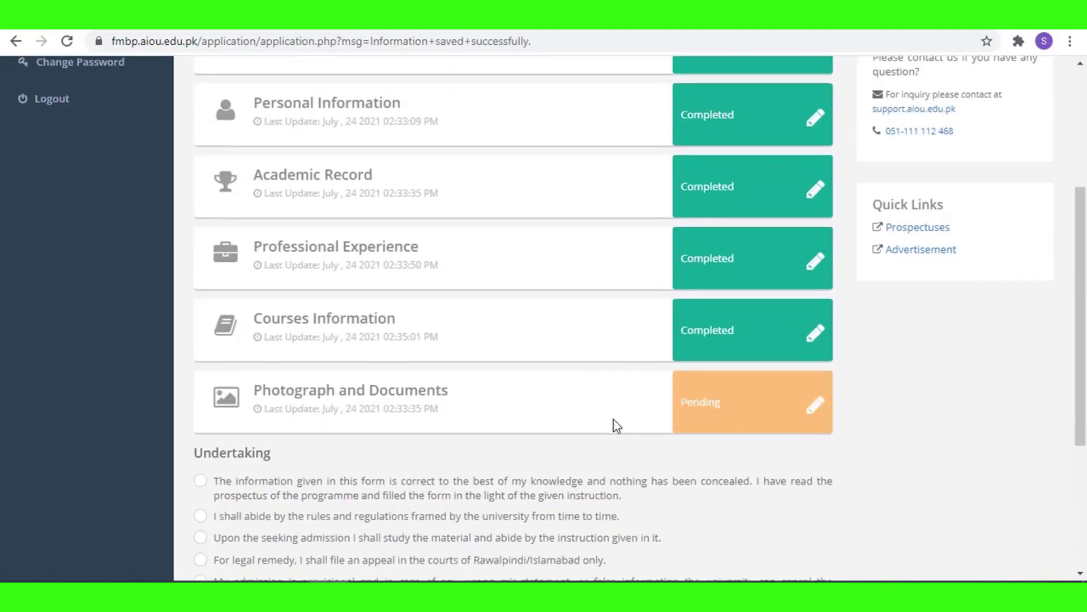
pyautogui.click(787, 403)
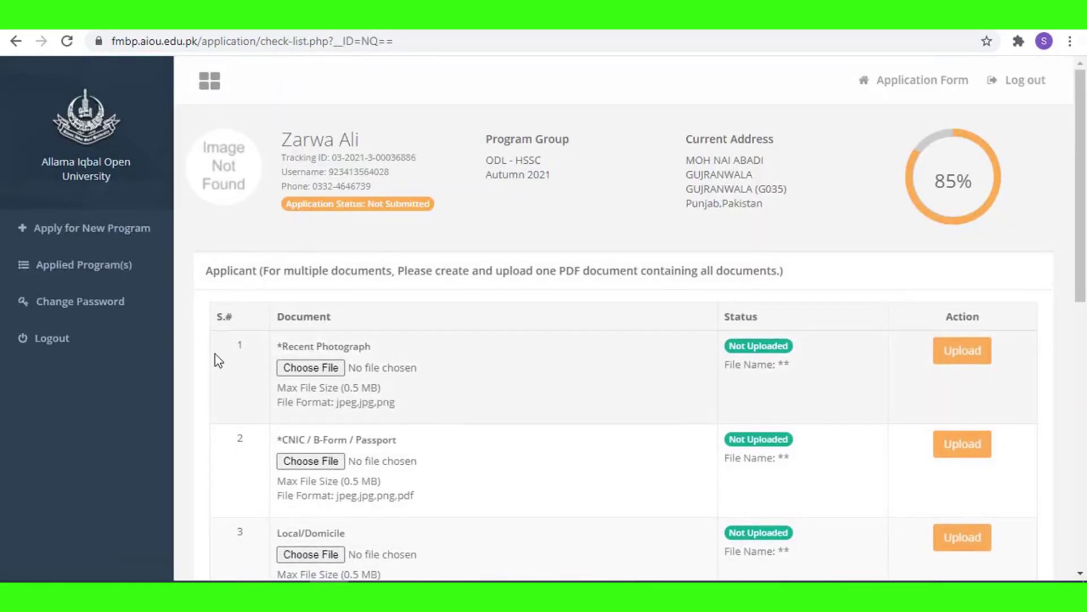
pyautogui.click(314, 371)
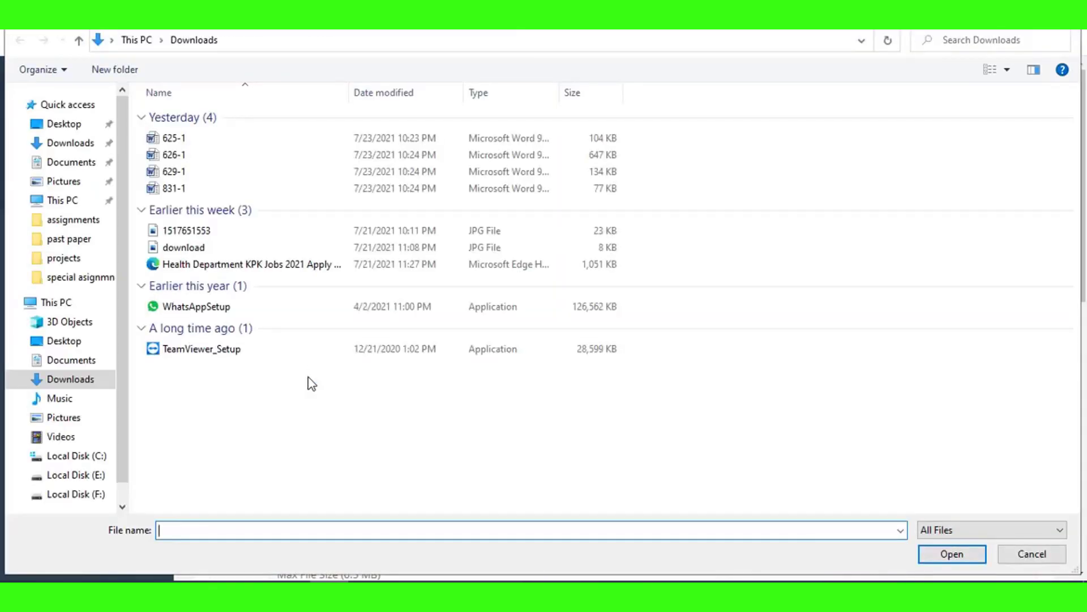
pyautogui.click(155, 233)
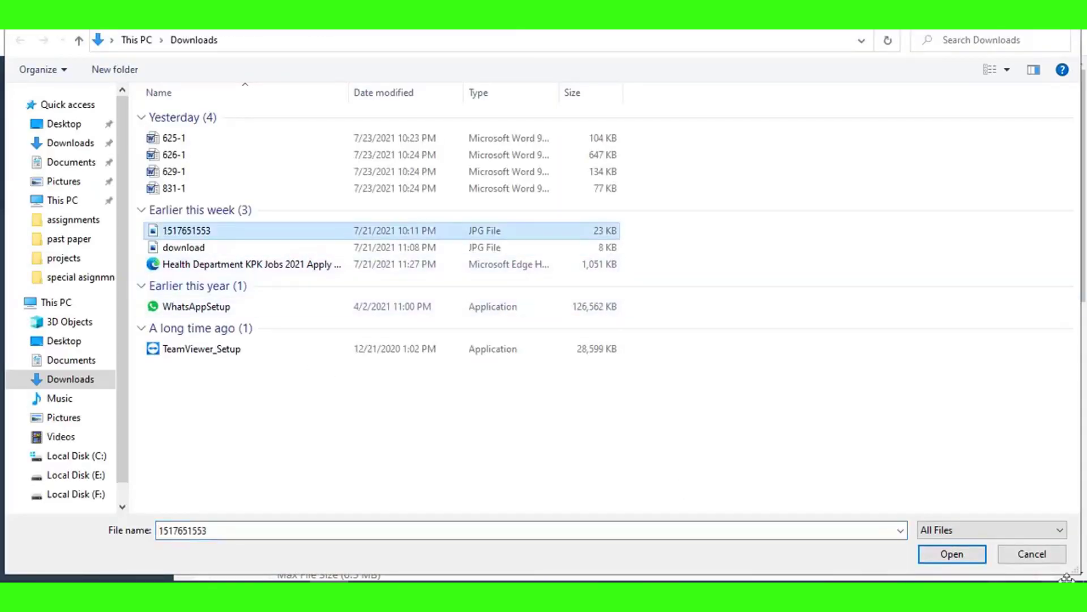
pyautogui.click(957, 556)
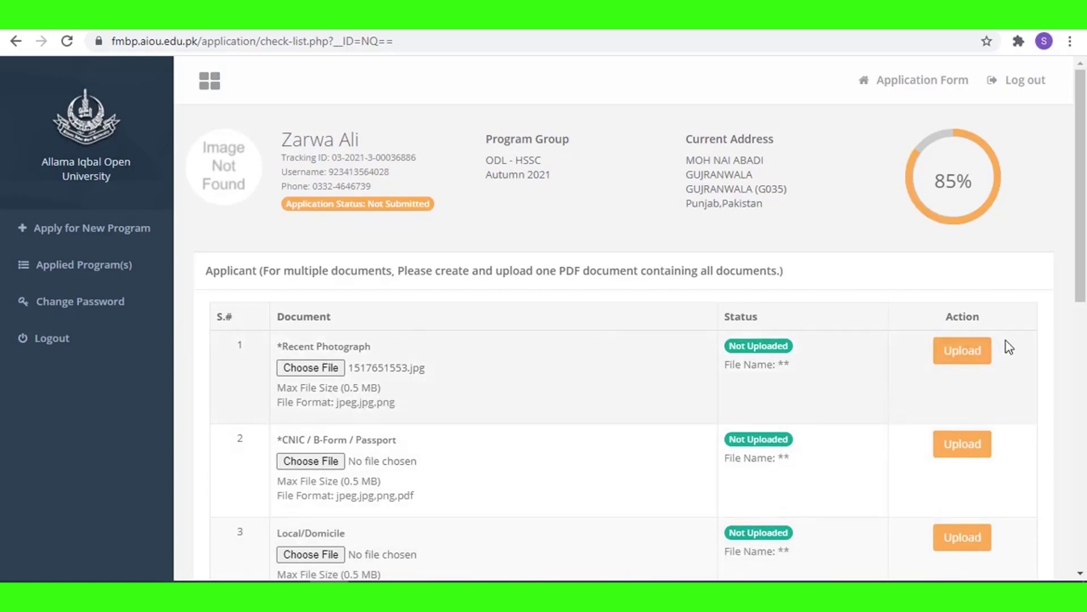
pyautogui.click(949, 360)
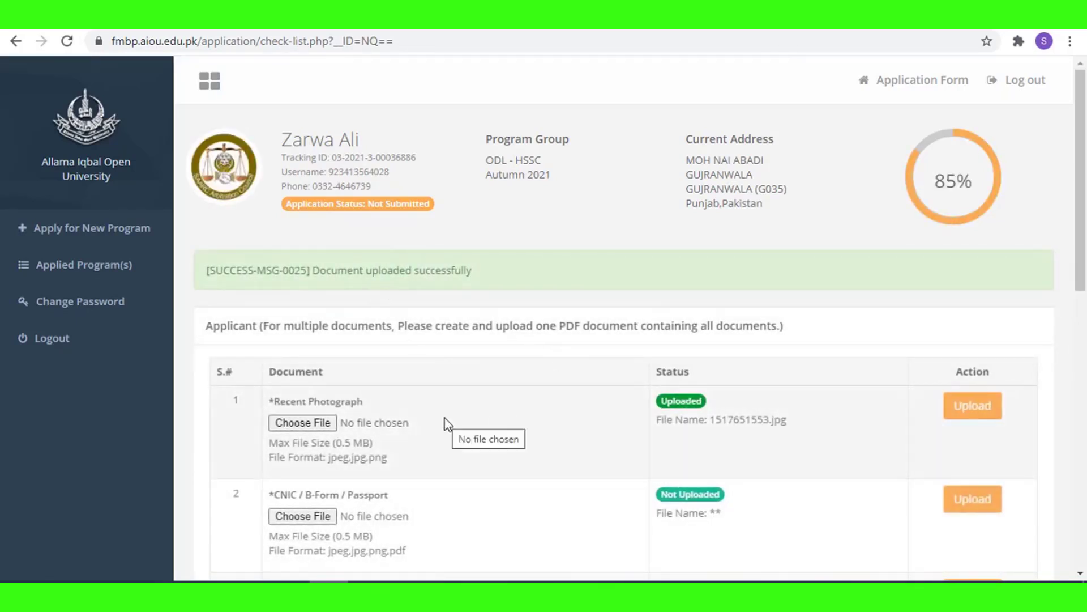
# Upload the 'download' image as the CNIC / B-Form document.
pyautogui.scroll(-1, 291, 436)
pyautogui.click(288, 441)
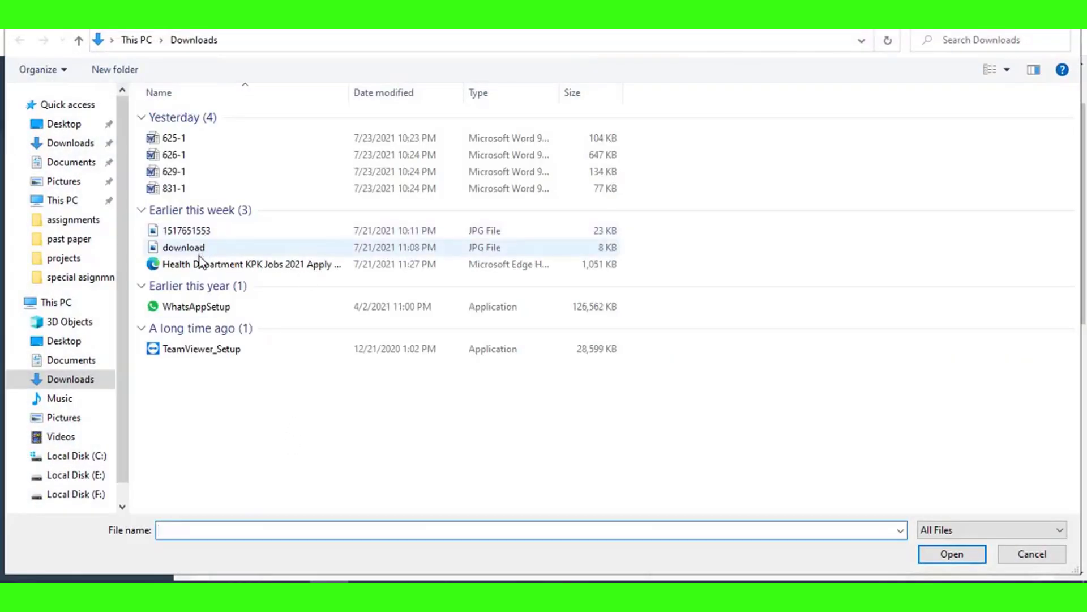
pyautogui.click(199, 247)
pyautogui.click(940, 553)
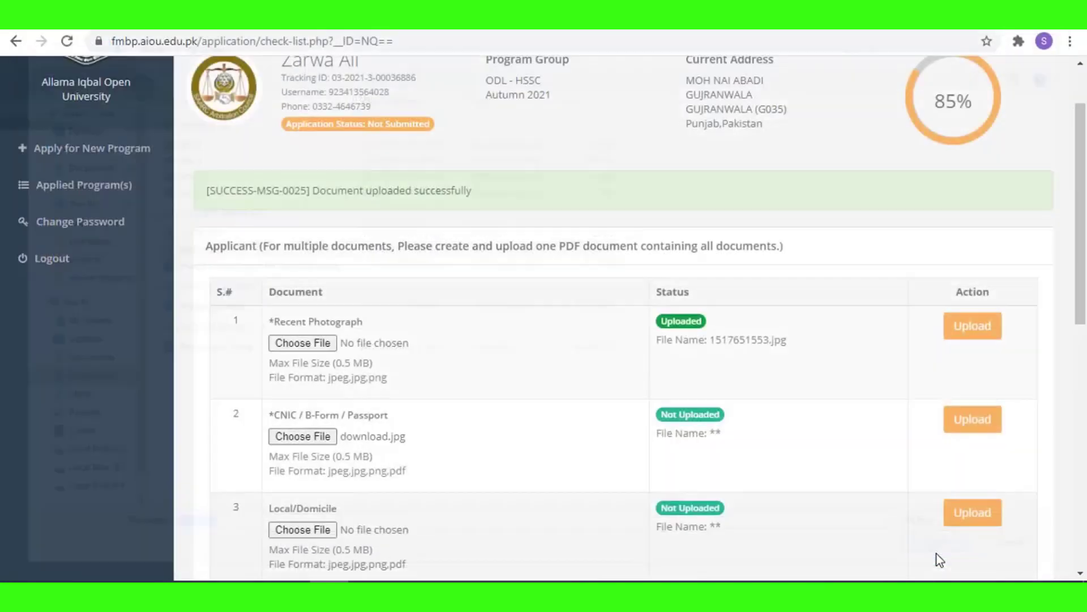
pyautogui.scroll(-1, 600, 476)
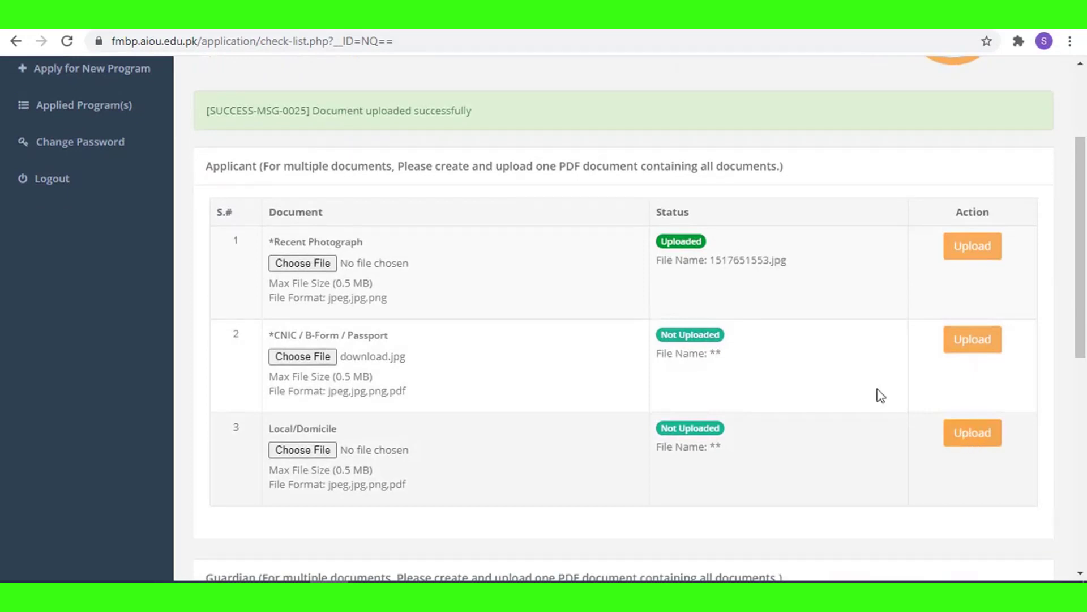
pyautogui.click(956, 433)
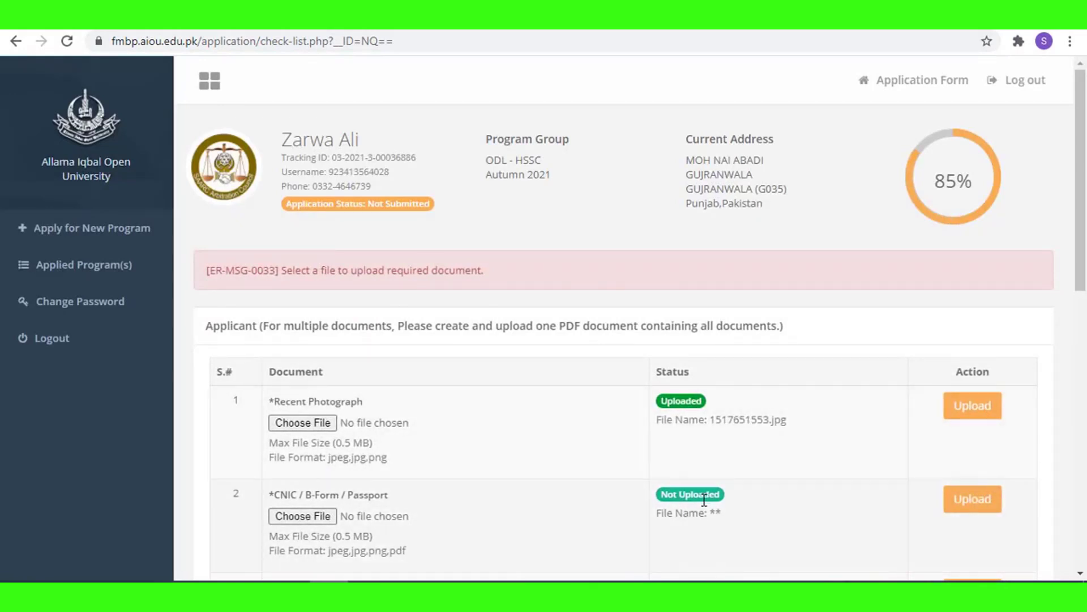
# Scroll through the document checklist to confirm every document shows Uploaded.
pyautogui.scroll(-3, 575, 507)
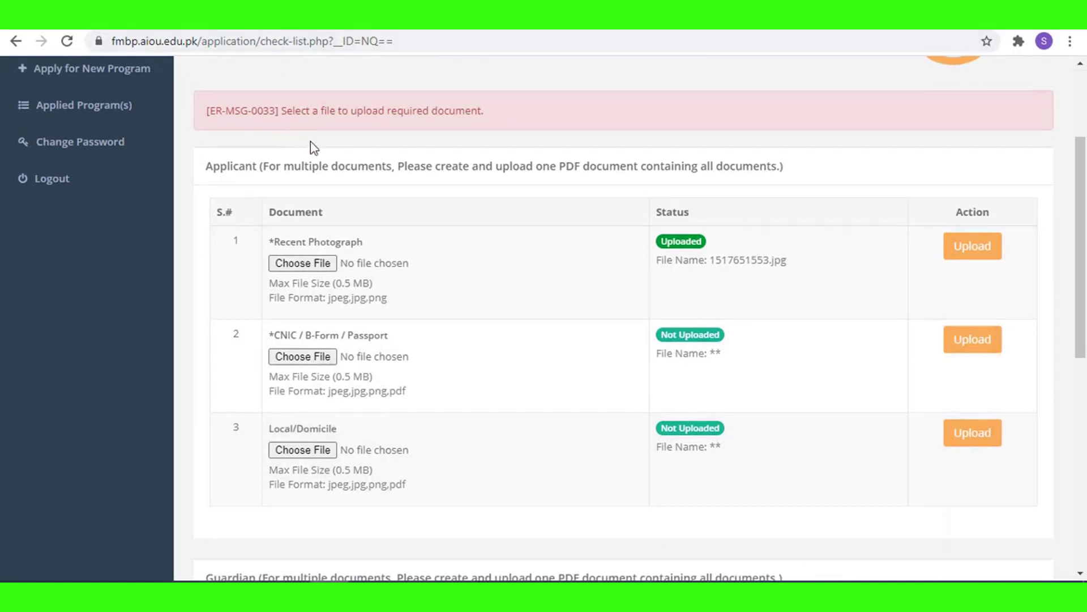
pyautogui.scroll(-1, 470, 124)
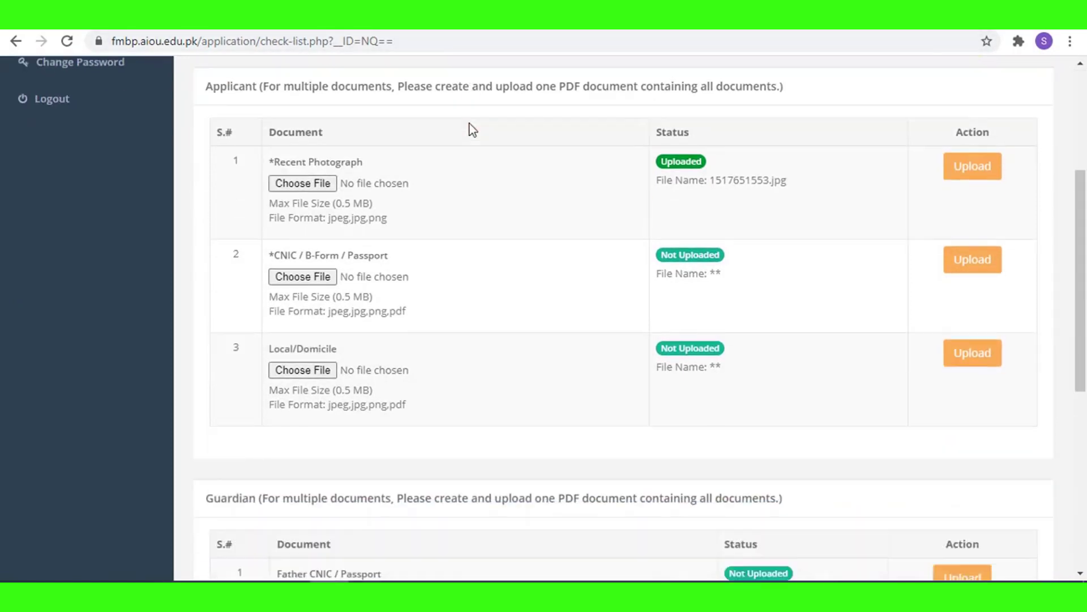
pyautogui.scroll(2, 470, 121)
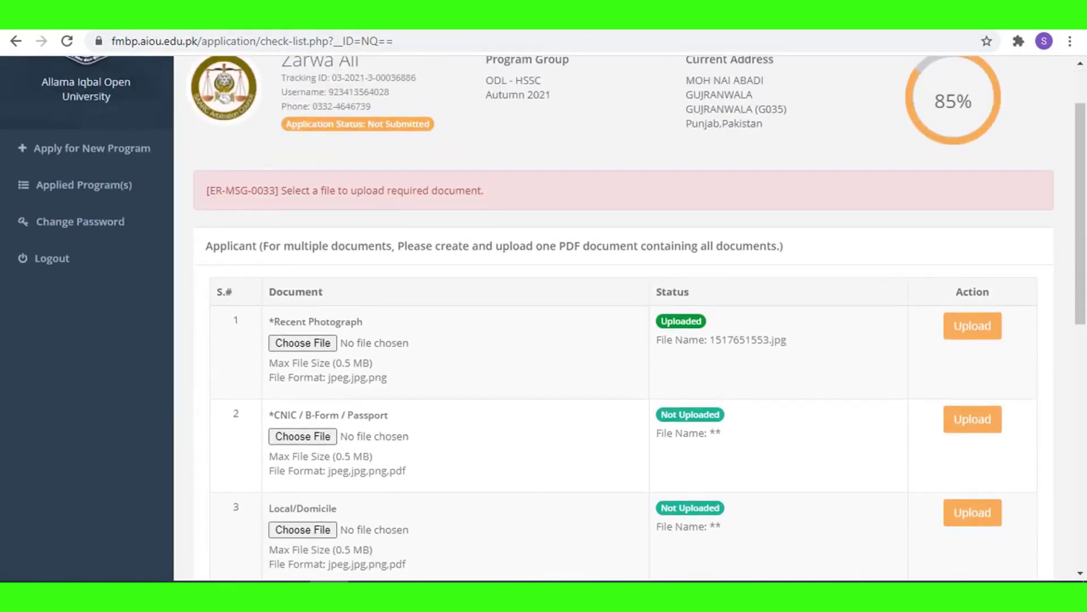
pyautogui.scroll(-1, 736, 456)
pyautogui.scroll(3, 621, 287)
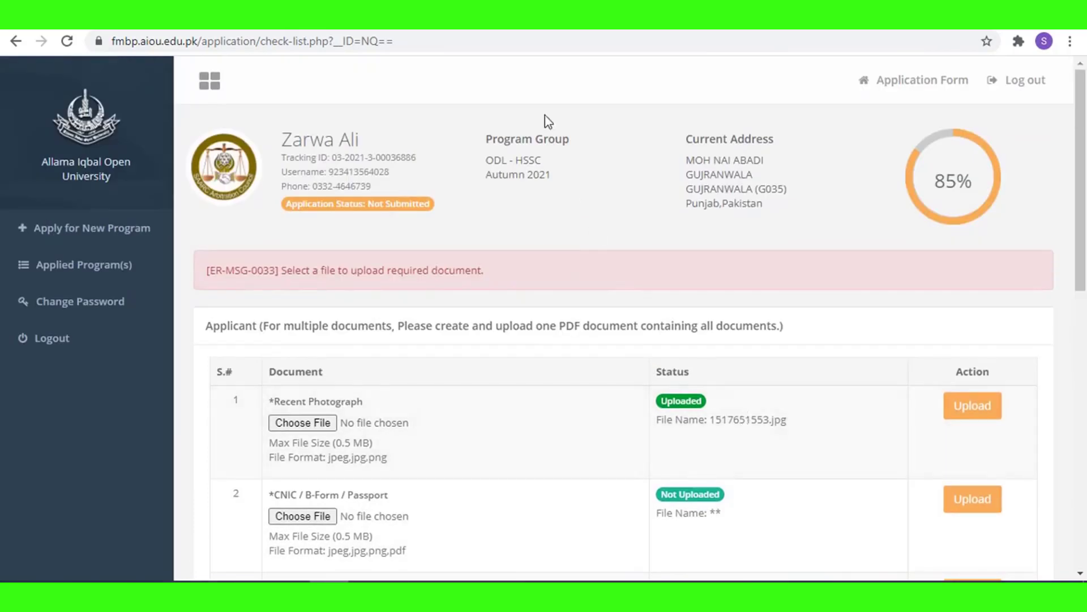
pyautogui.scroll(-3, 396, 516)
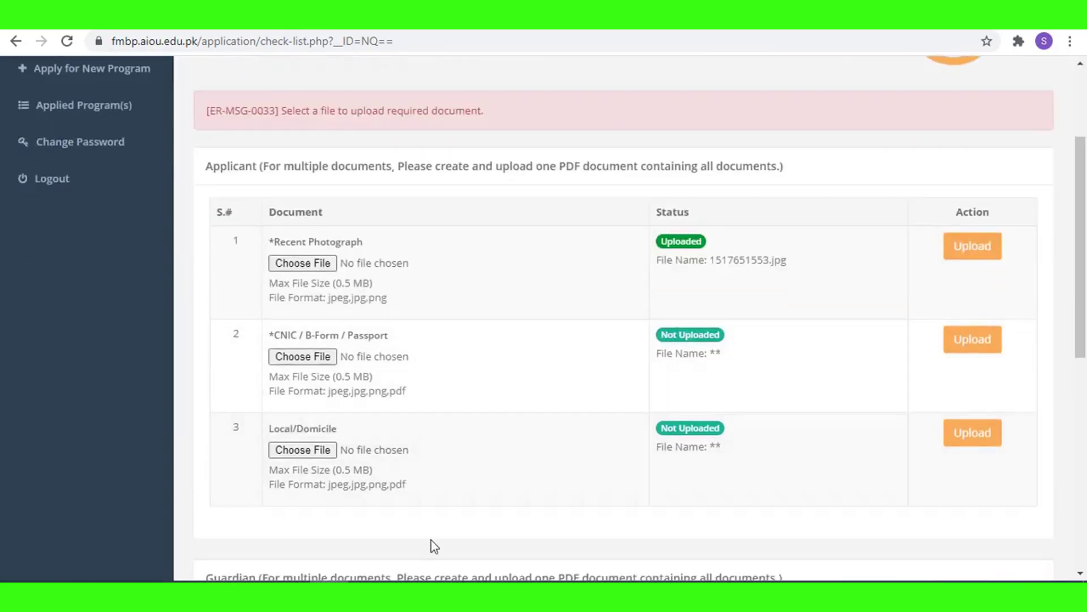
pyautogui.scroll(-3, 511, 411)
pyautogui.scroll(-3, 555, 480)
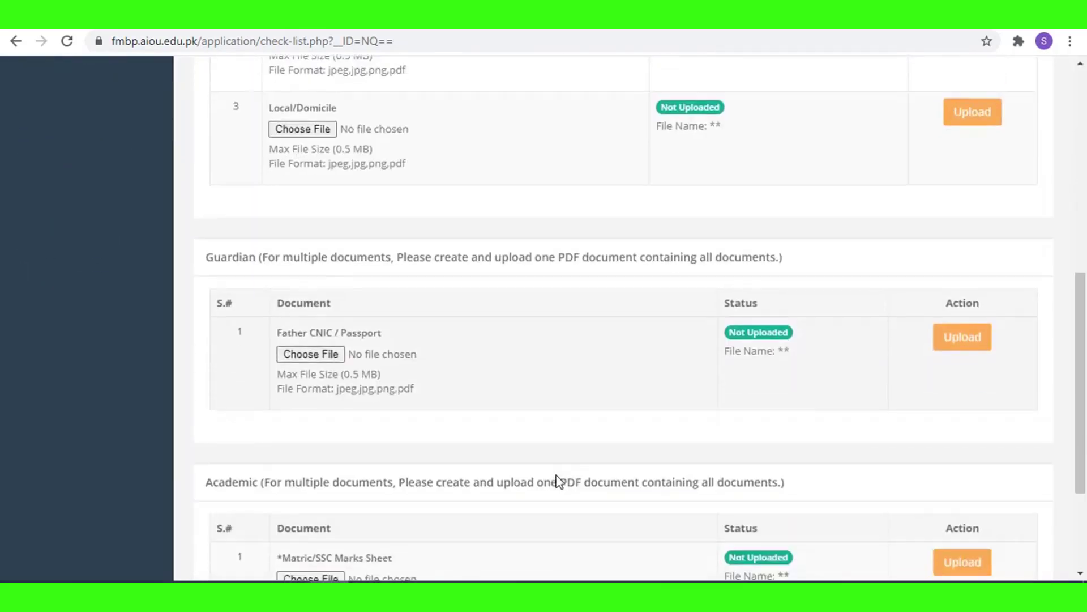
pyautogui.scroll(-1, 558, 481)
pyautogui.scroll(6, 560, 479)
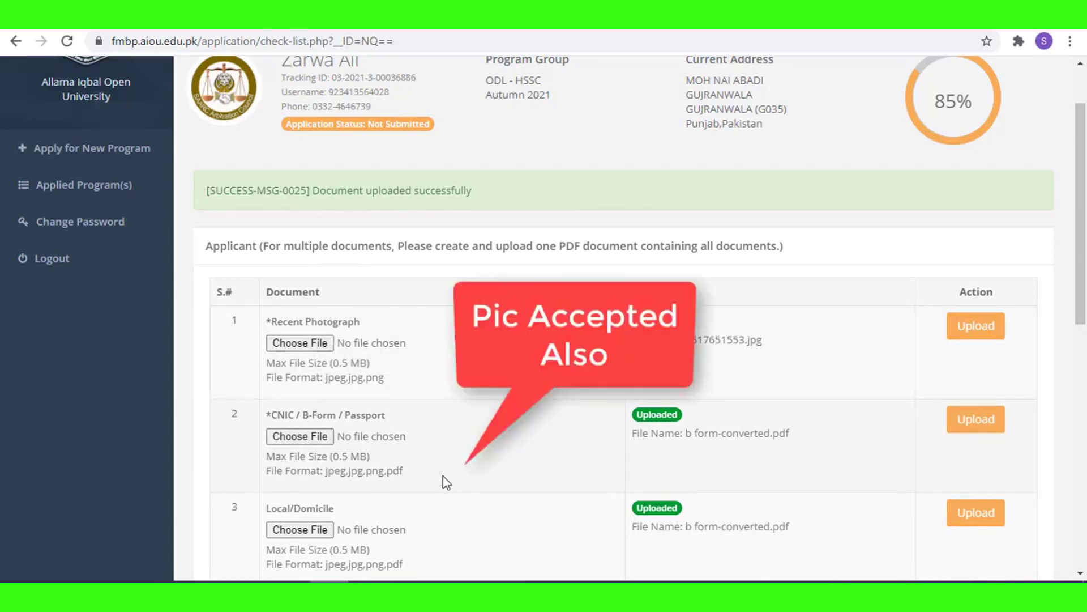
pyautogui.scroll(-2, 443, 476)
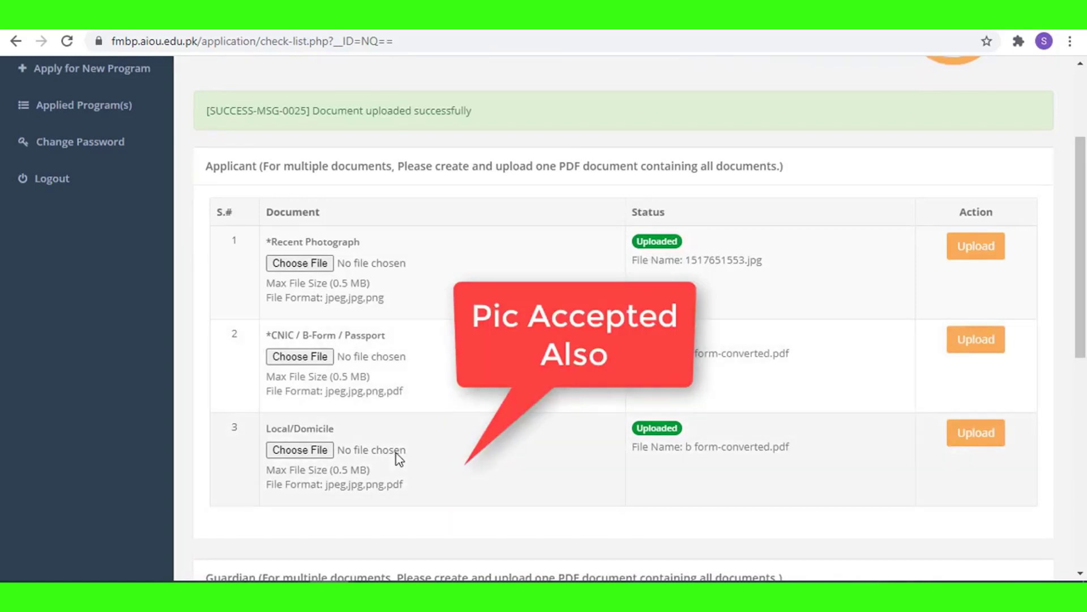
pyautogui.scroll(-6, 396, 457)
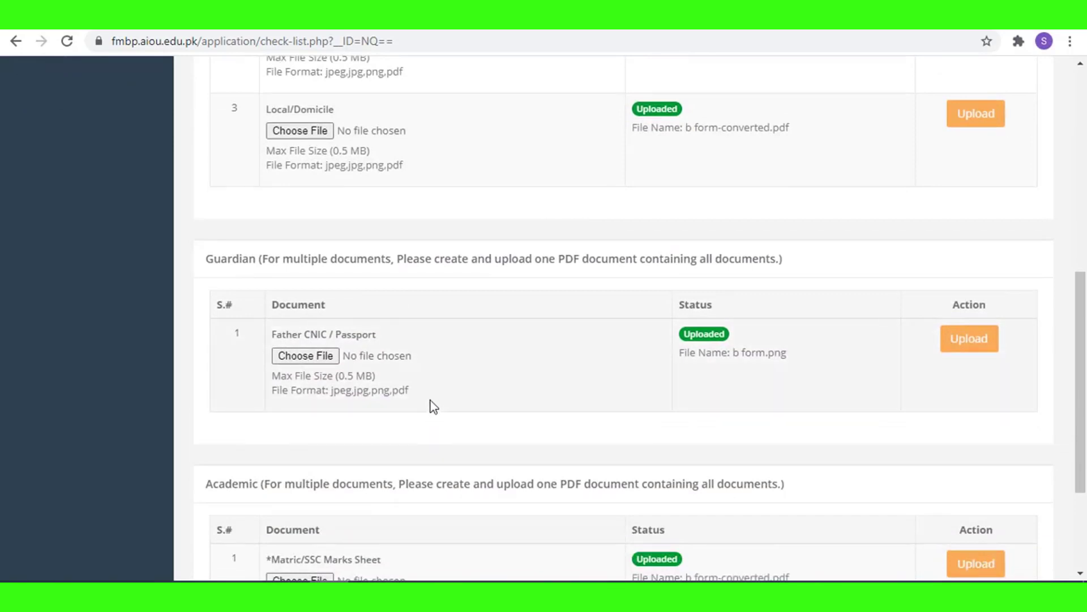
pyautogui.scroll(-3, 433, 406)
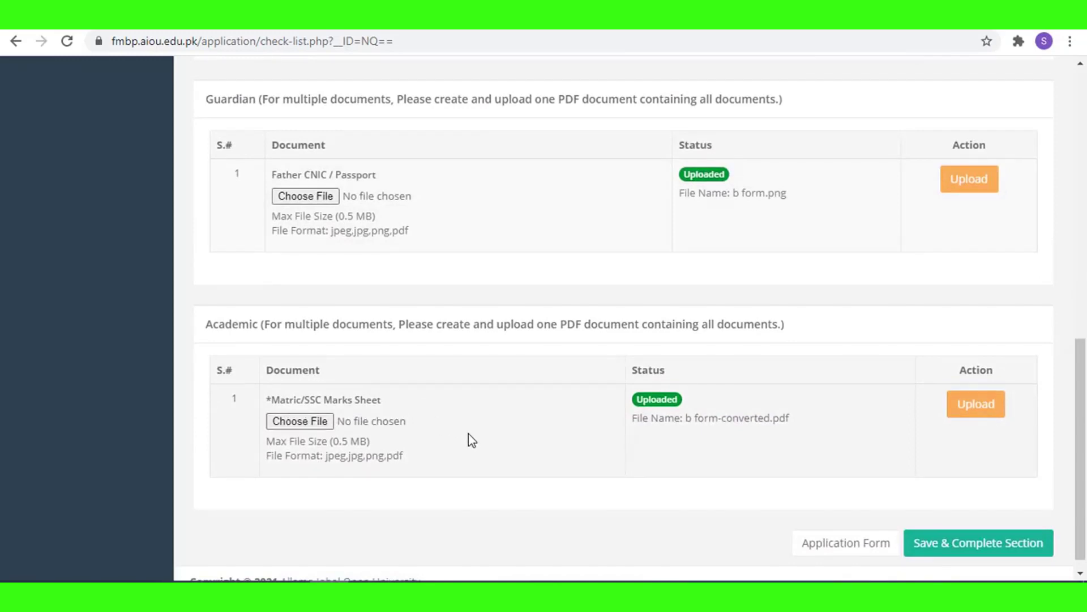
pyautogui.scroll(10, 469, 431)
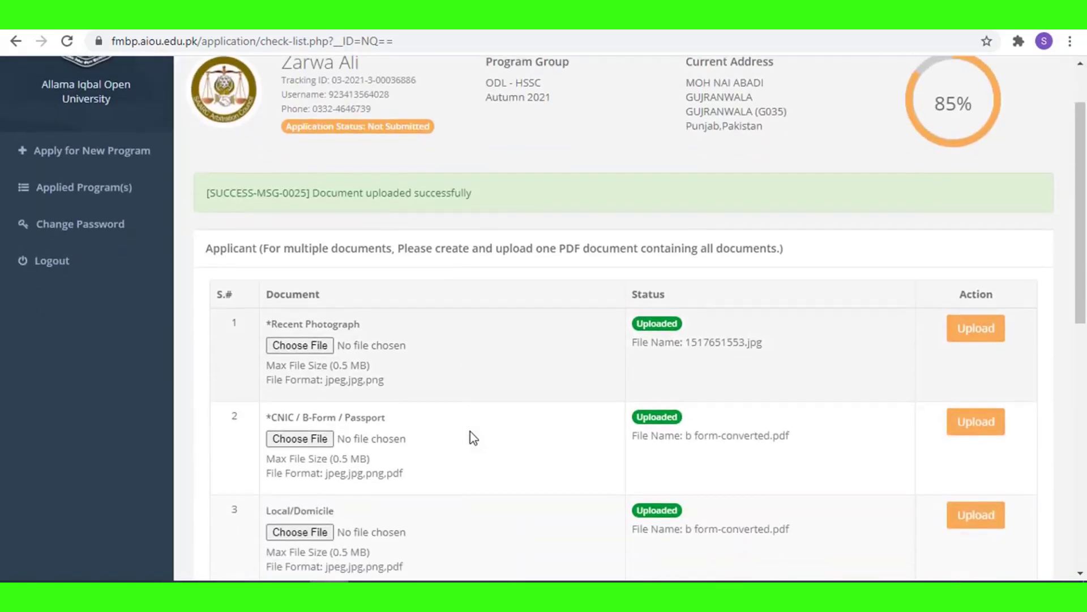
pyautogui.scroll(-5, 682, 363)
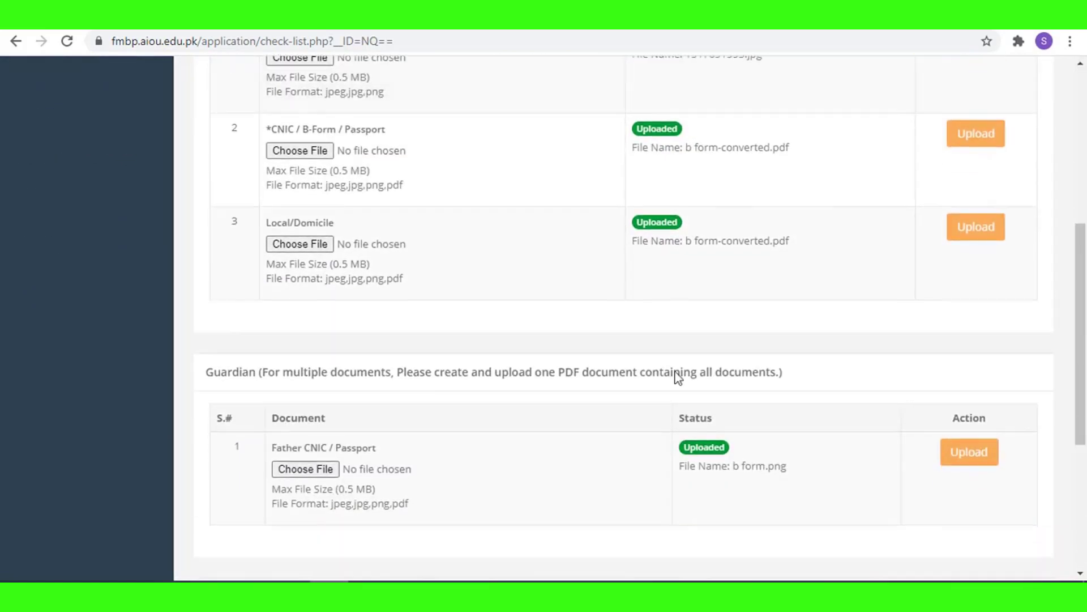
pyautogui.scroll(-2, 678, 378)
pyautogui.scroll(-3, 660, 474)
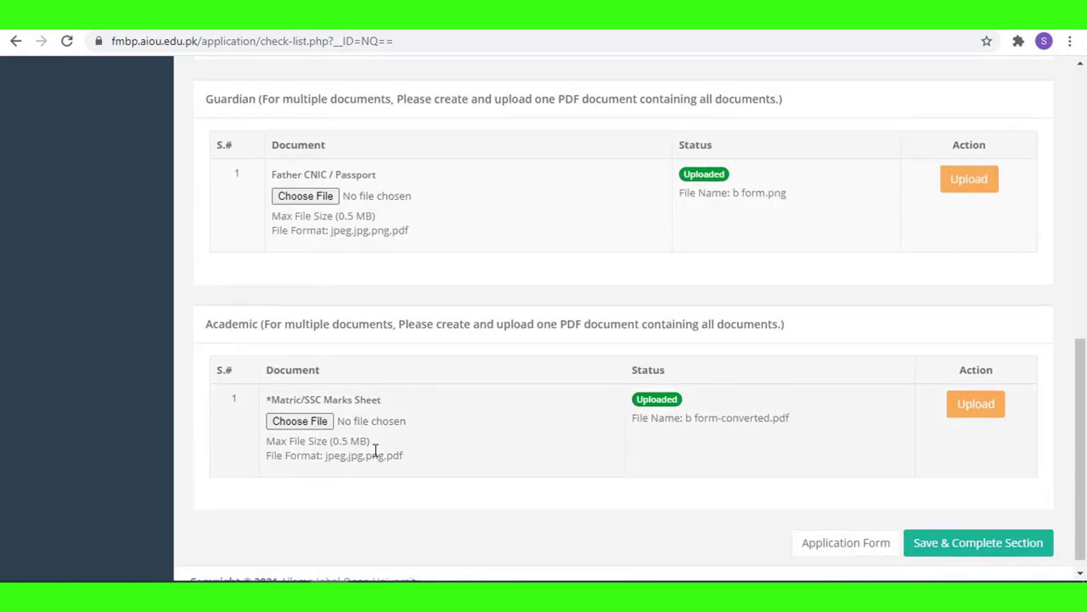
pyautogui.scroll(8, 487, 396)
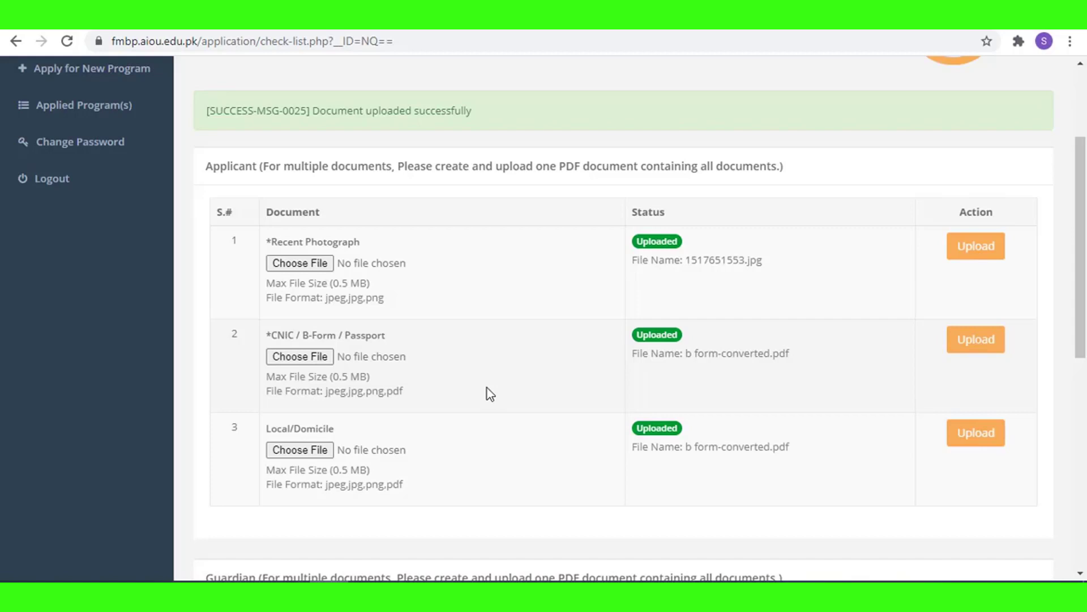
pyautogui.scroll(-8, 487, 388)
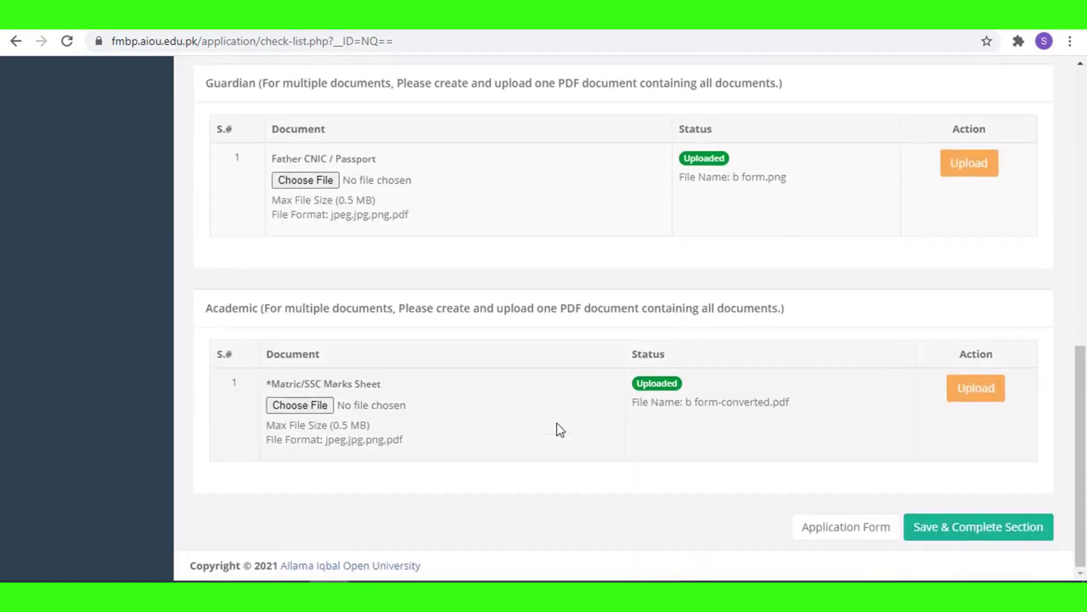
# Save the documents section as complete, then accept the first, rules, study-material, legal-remedy and provisional-admission undertakings.
pyautogui.click(993, 534)
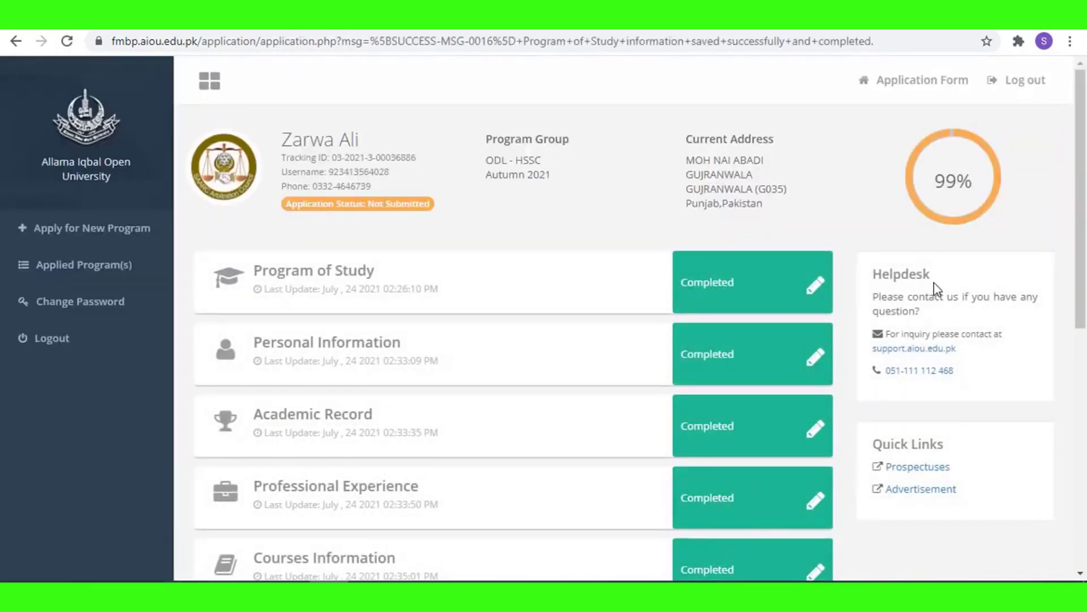
pyautogui.scroll(-8, 933, 283)
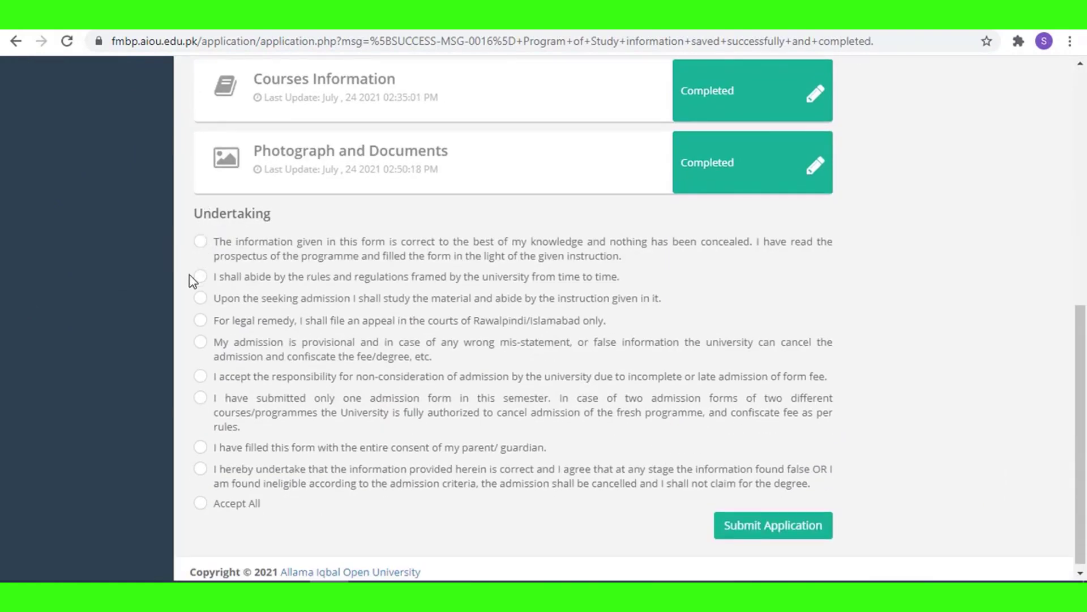
pyautogui.click(200, 243)
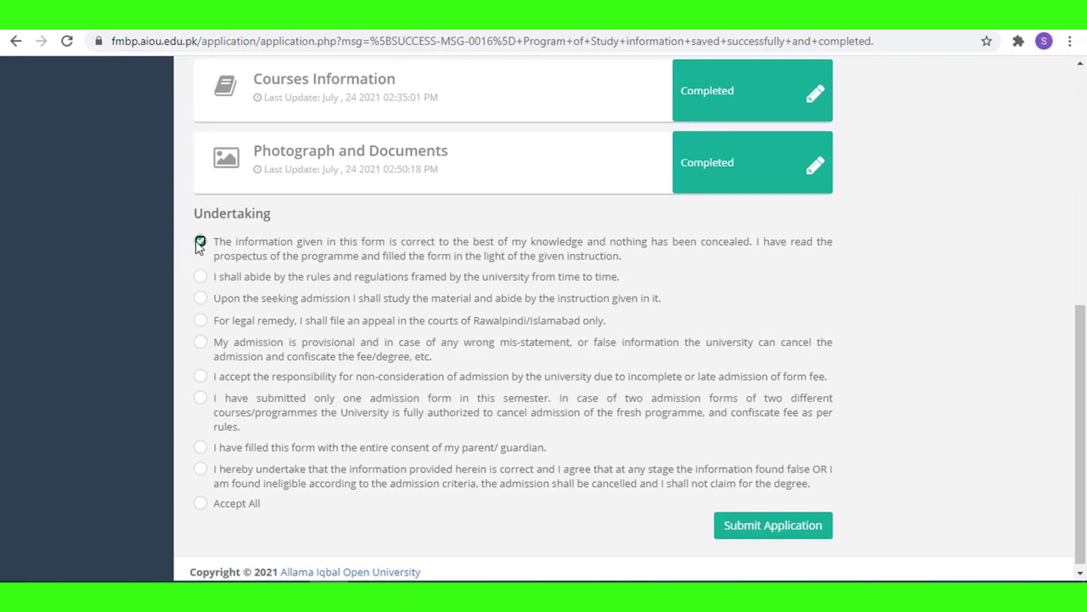
pyautogui.click(200, 277)
pyautogui.click(200, 299)
pyautogui.click(200, 320)
pyautogui.click(201, 343)
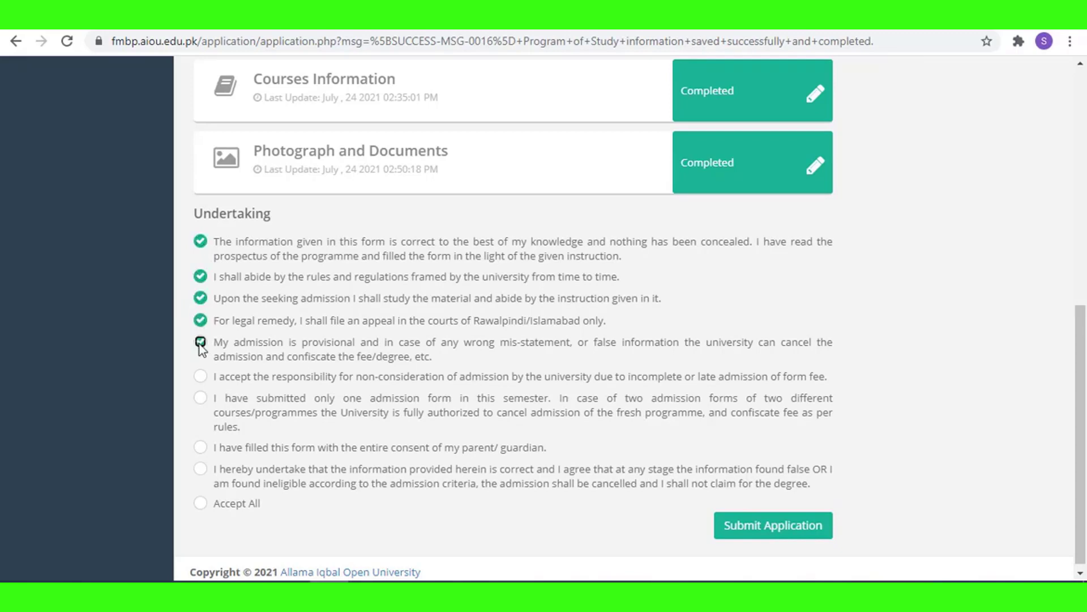
# Accept the late-fee, one-form, guardian-consent and information-correctness undertakings, then tick Accept All.
pyautogui.click(201, 376)
pyautogui.click(202, 399)
pyautogui.click(200, 447)
pyautogui.click(199, 468)
pyautogui.click(200, 504)
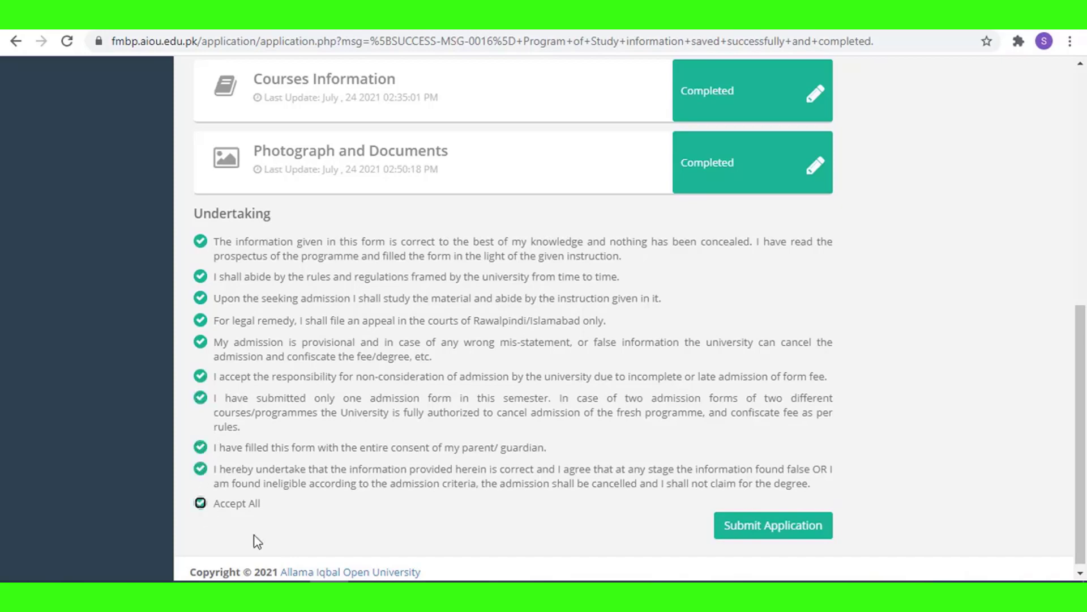
# Submit the ODL-HSSC application and confirm the submission.
pyautogui.click(752, 535)
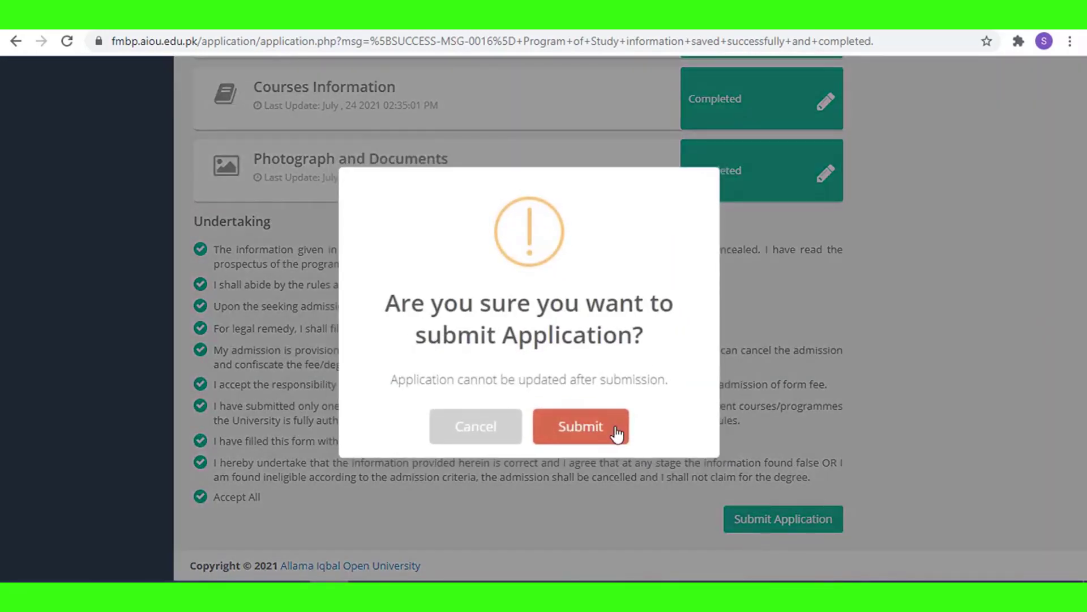
pyautogui.click(599, 436)
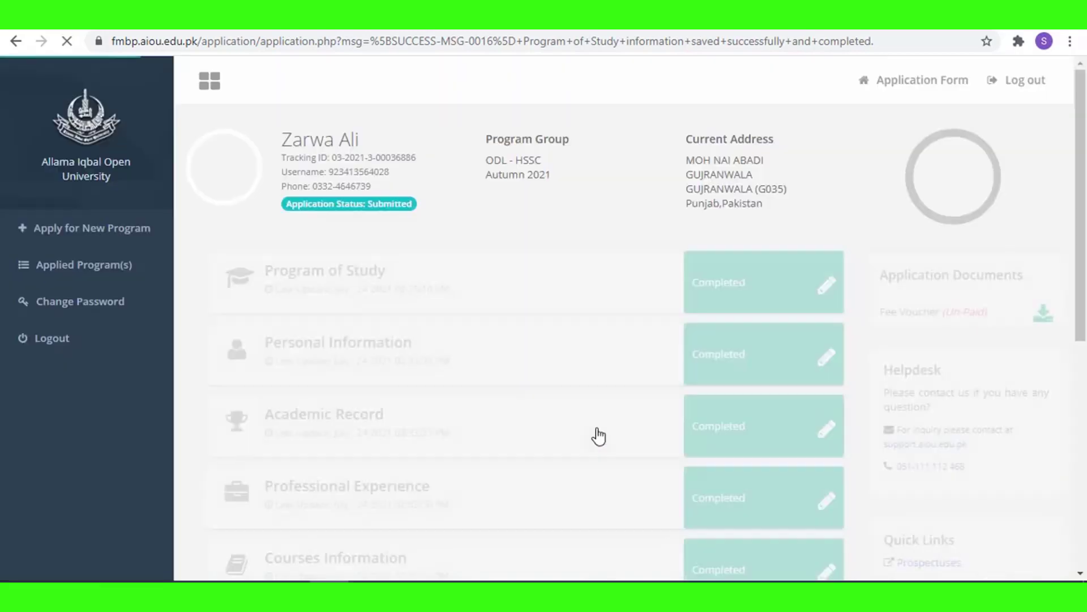
# Download the Fee Voucher (Un-Paid) PDF from the Application Documents list.
pyautogui.scroll(-1, 899, 249)
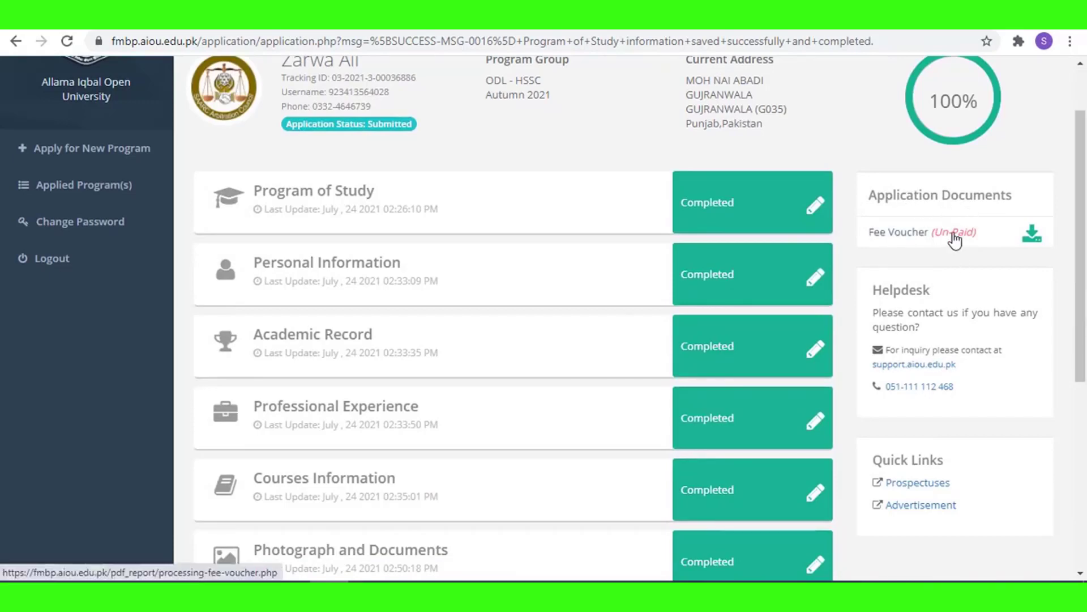
pyautogui.scroll(-3, 953, 259)
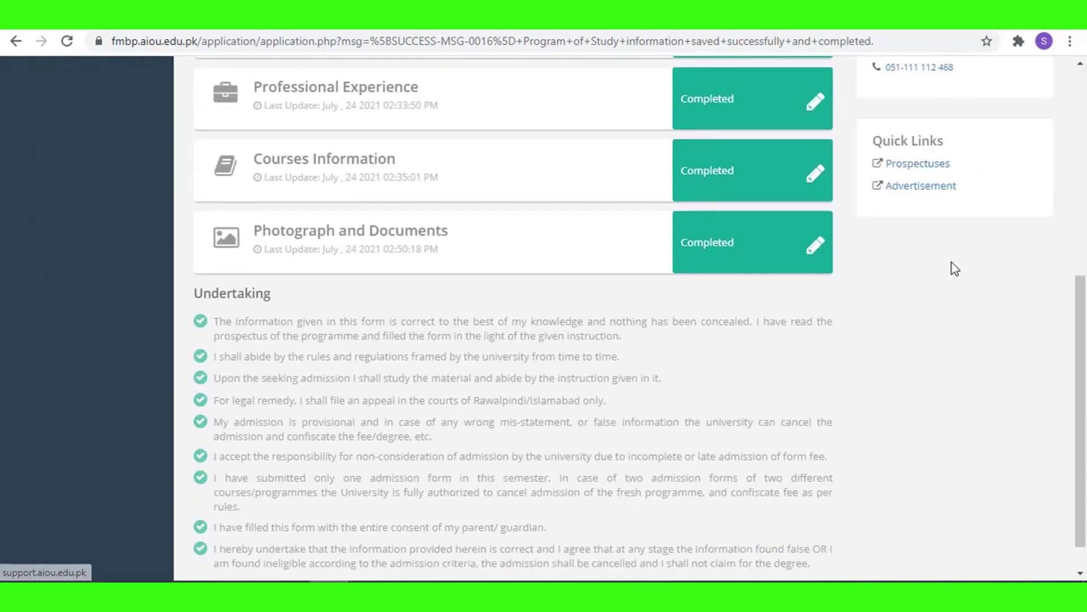
pyautogui.scroll(4, 943, 255)
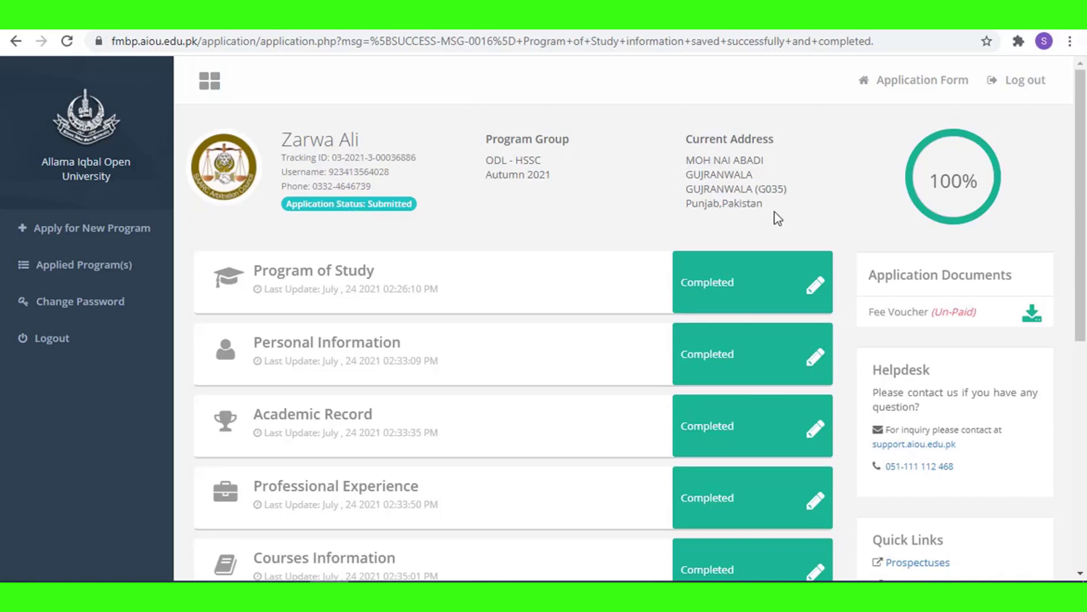
pyautogui.click(1031, 321)
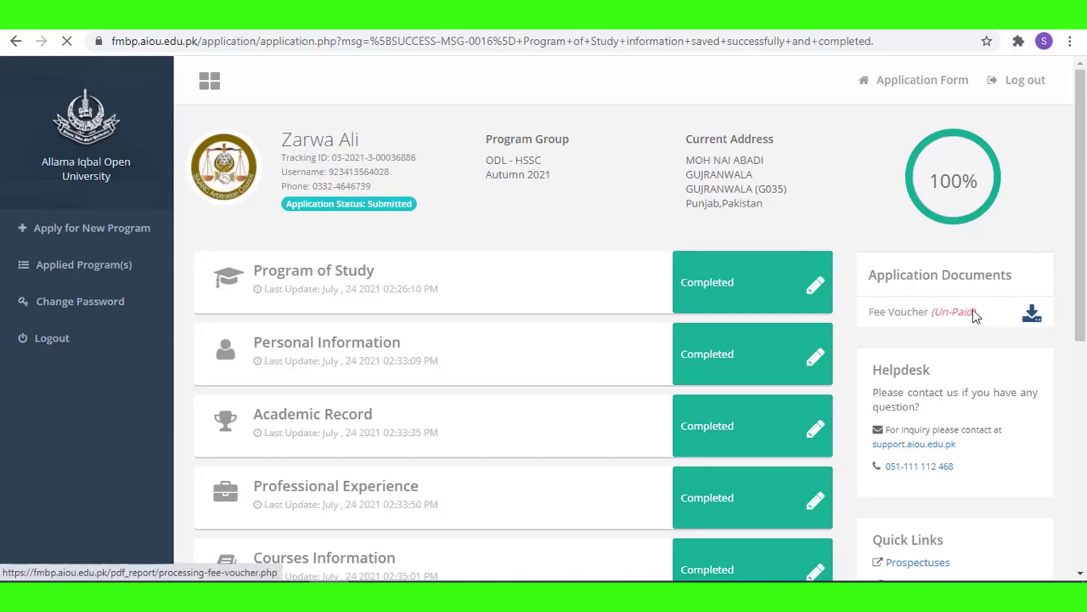
pyautogui.scroll(-7, 1022, 347)
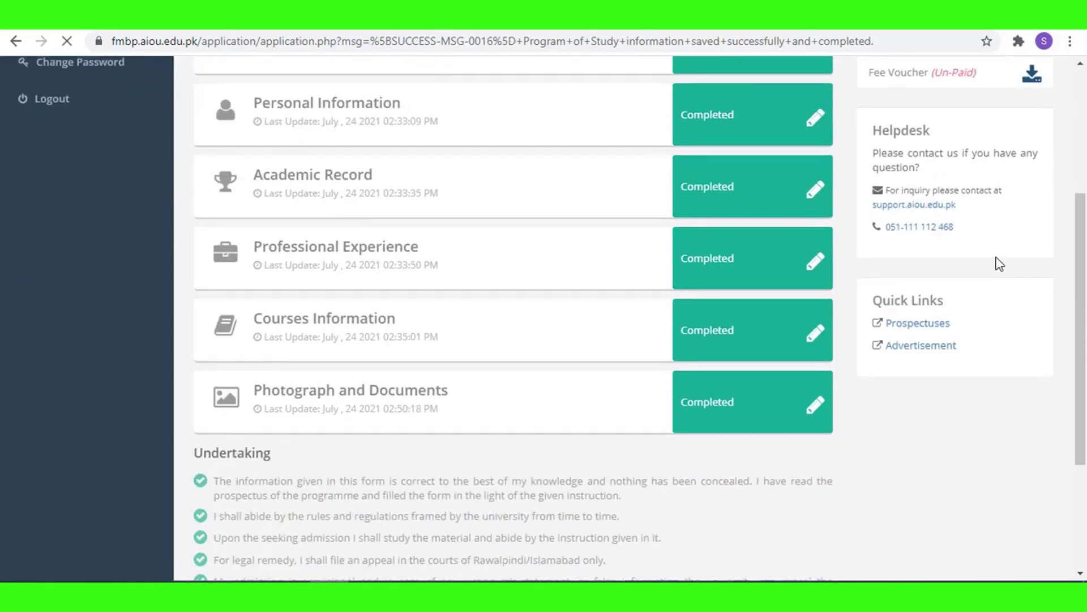
pyautogui.scroll(8, 998, 269)
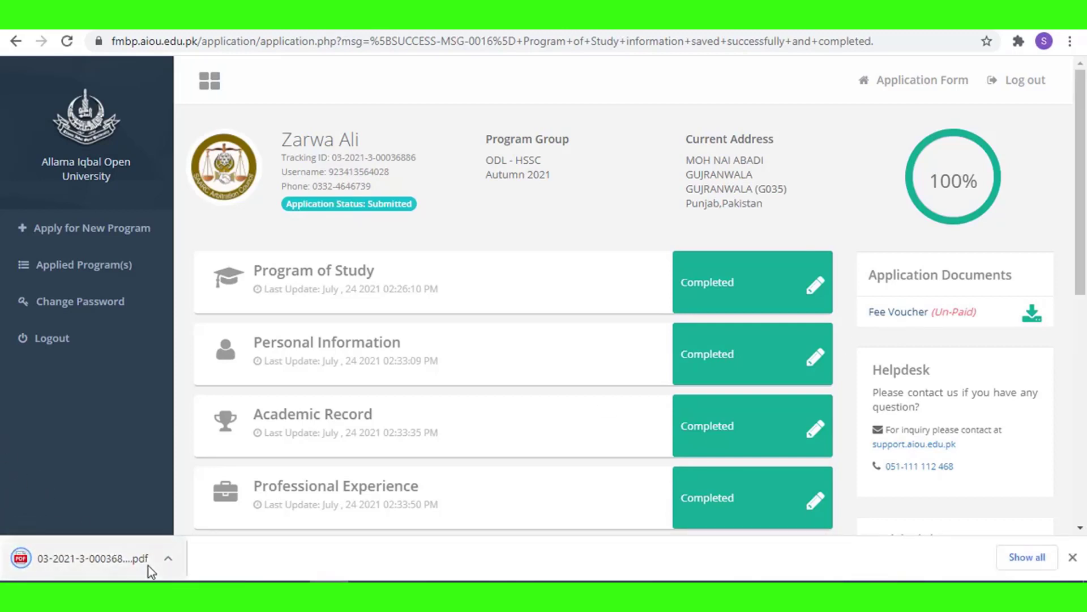
pyautogui.click(167, 564)
# Open the downloaded fee voucher PDF, zoom in four steps on its details, then back out two.
pyautogui.click(201, 451)
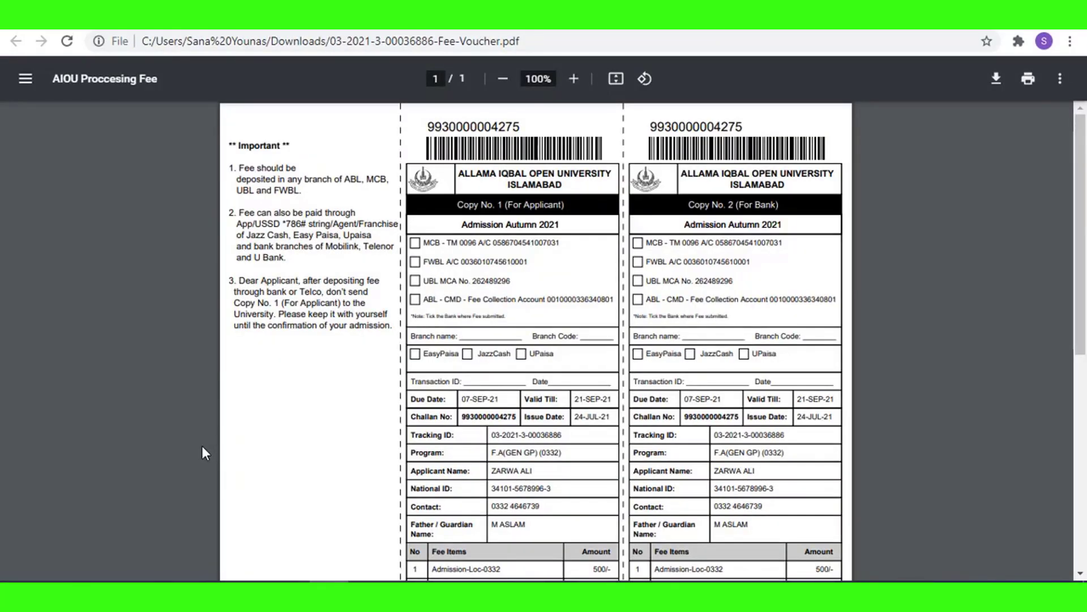
pyautogui.click(575, 79)
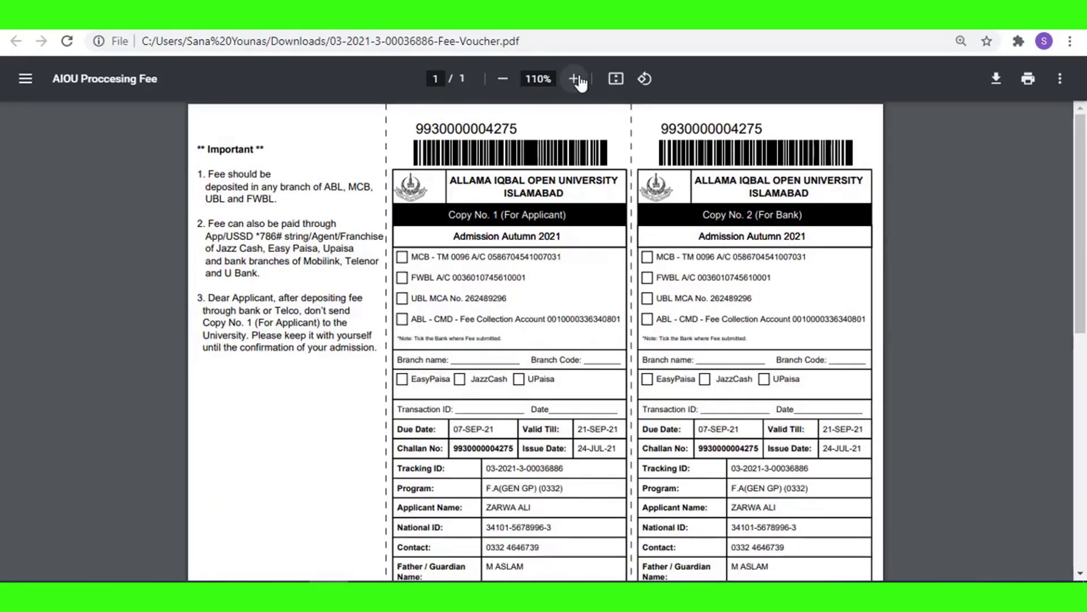
pyautogui.click(574, 80)
pyautogui.click(575, 79)
pyautogui.click(575, 79)
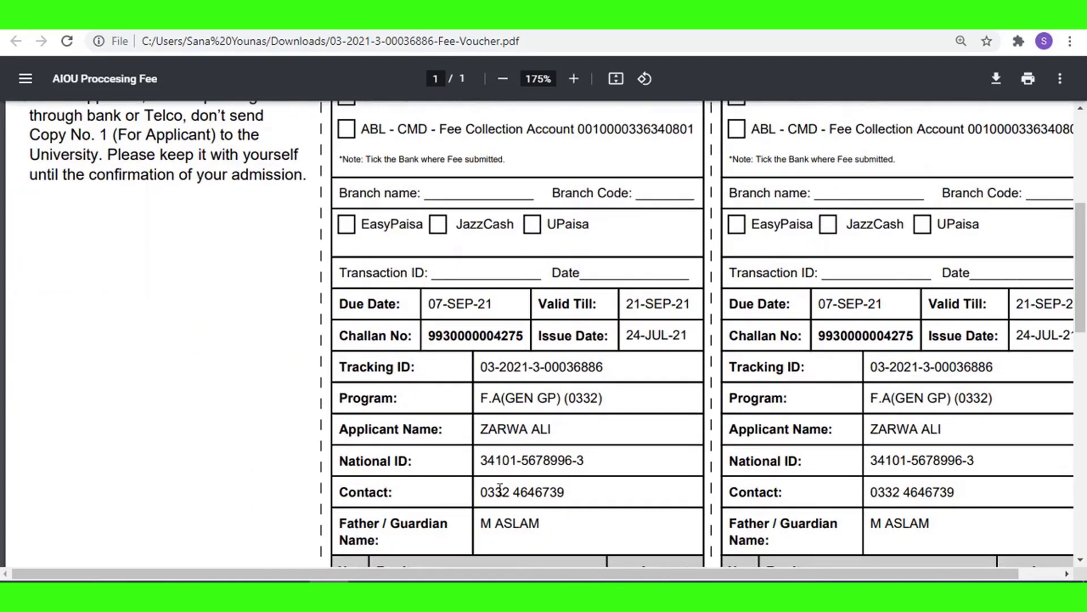
pyautogui.scroll(-5, 523, 342)
pyautogui.scroll(8, 500, 493)
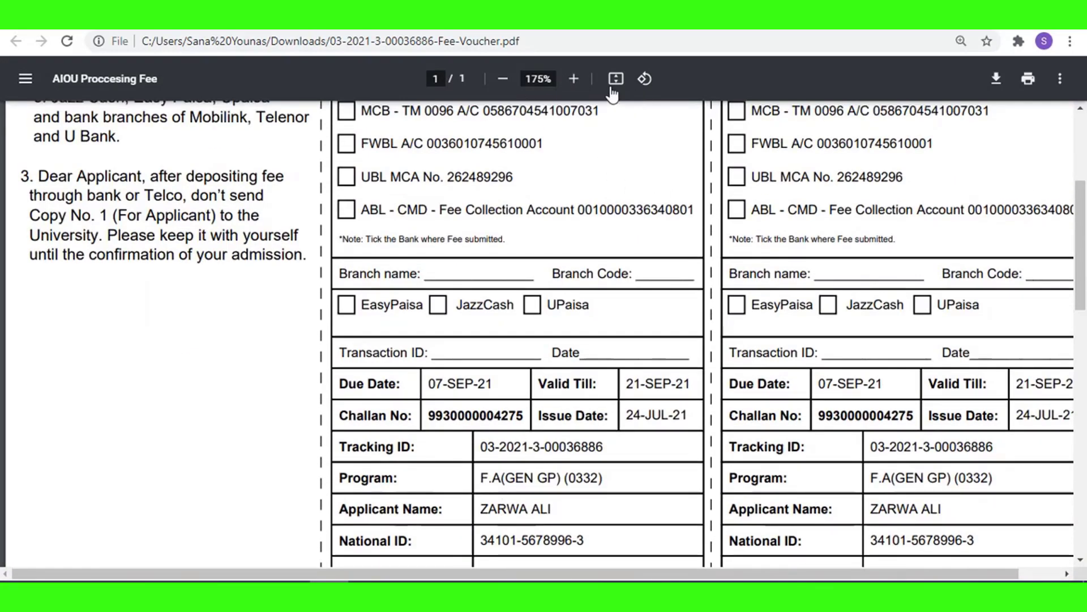
pyautogui.click(503, 79)
pyautogui.click(503, 79)
pyautogui.click(503, 79)
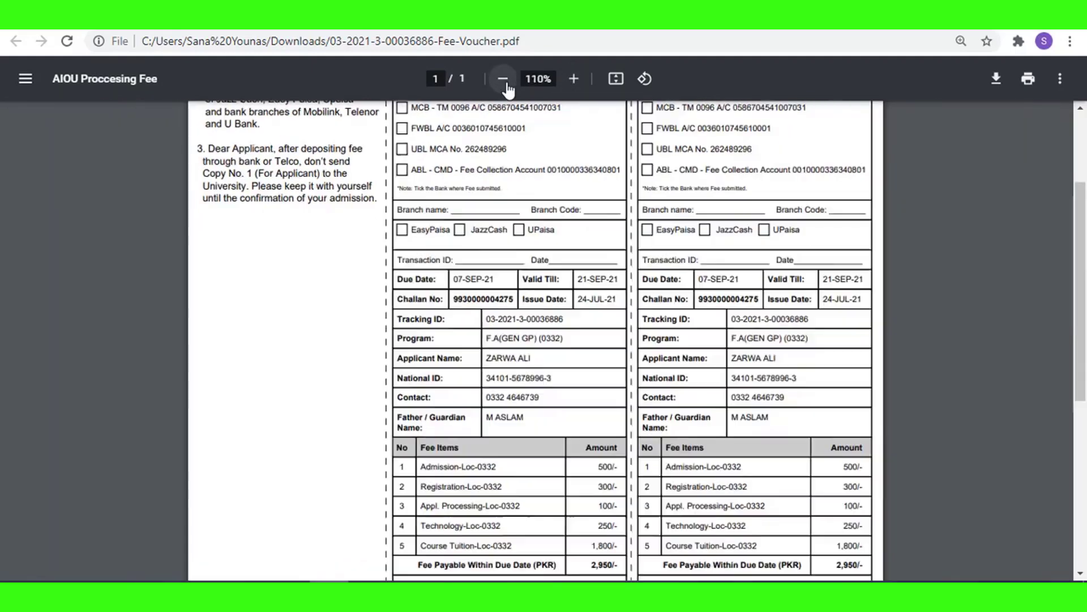
# Scroll through the voucher to check the applicant details and fee totals: 2,950 PKR by due date, 3,450 after.
pyautogui.scroll(3, 648, 260)
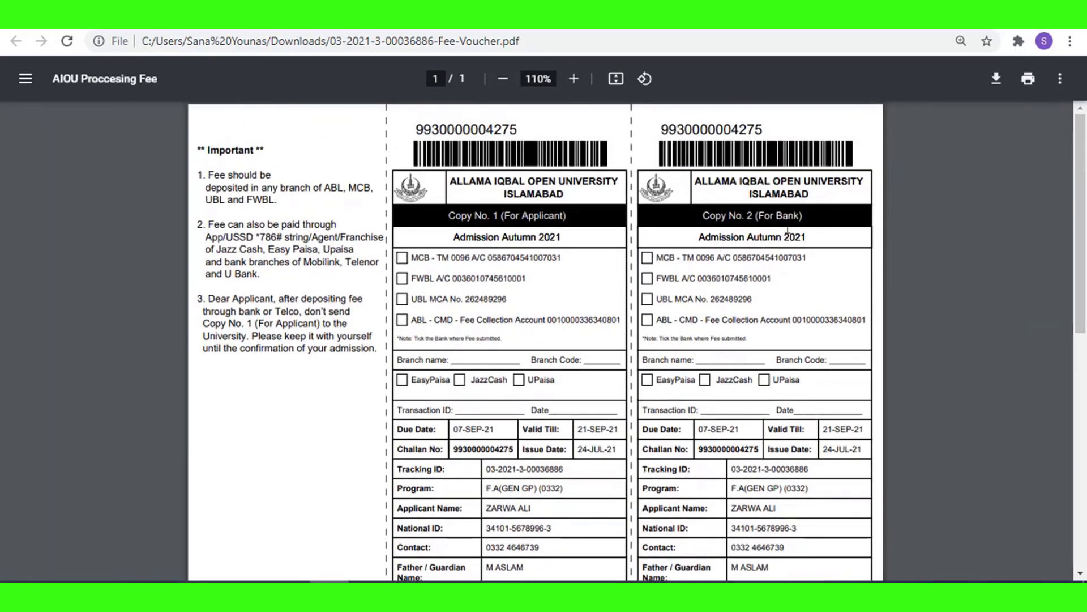
pyautogui.scroll(-8, 784, 249)
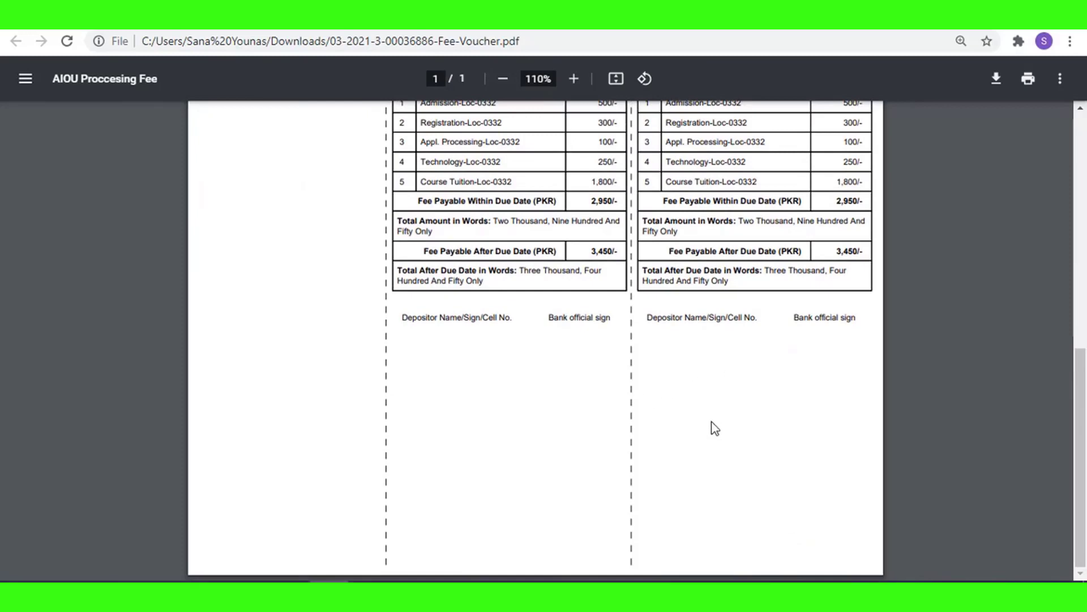
pyautogui.scroll(8, 713, 413)
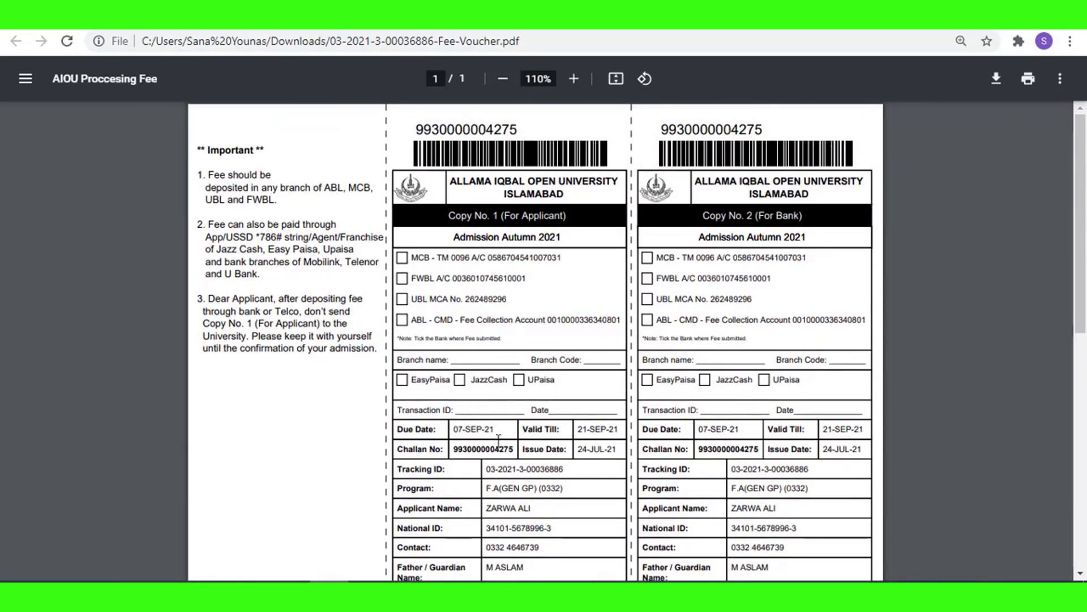
pyautogui.scroll(-3, 535, 445)
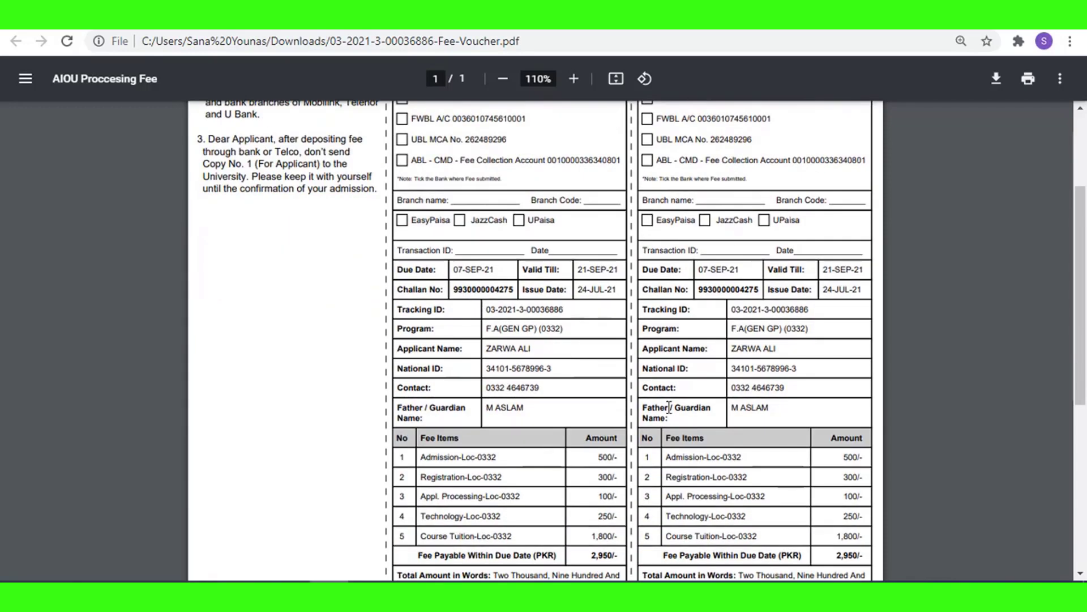
pyautogui.scroll(-2, 735, 399)
pyautogui.scroll(-3, 736, 399)
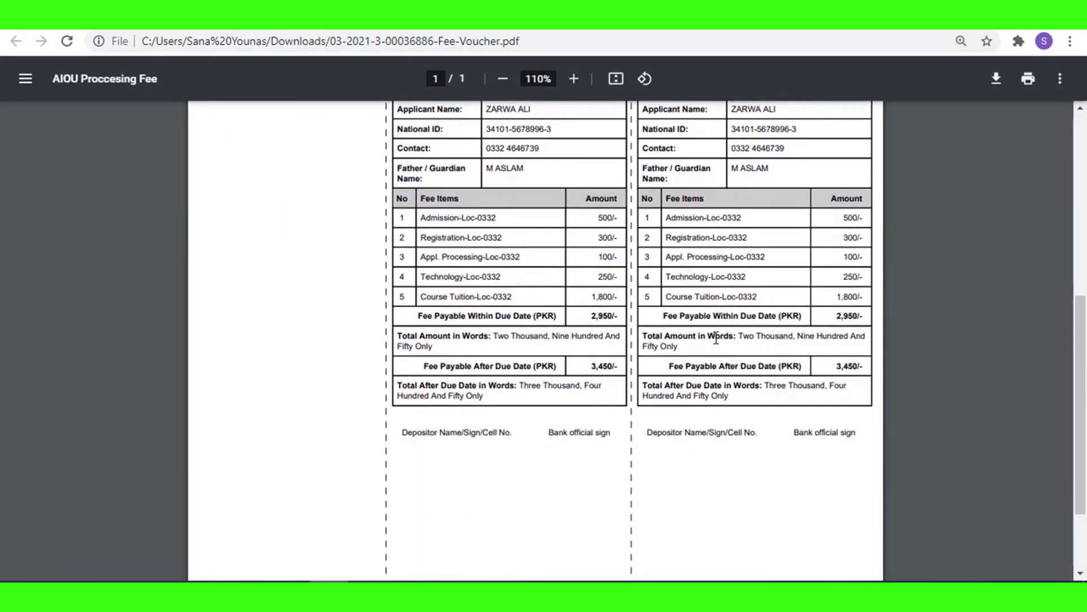
pyautogui.scroll(6, 754, 337)
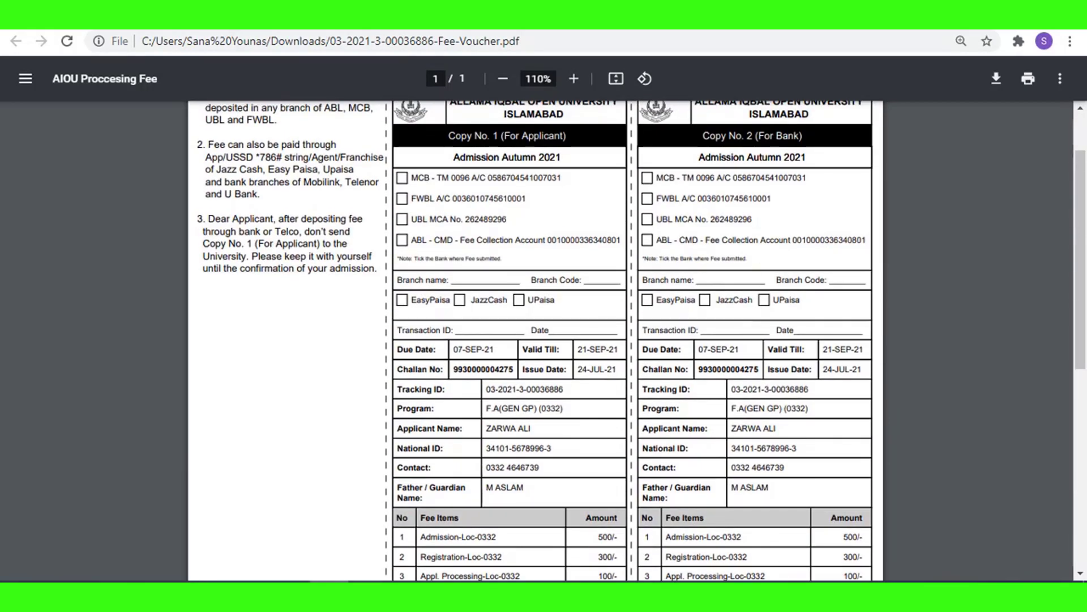
pyautogui.scroll(-4, 754, 445)
pyautogui.scroll(-1, 722, 215)
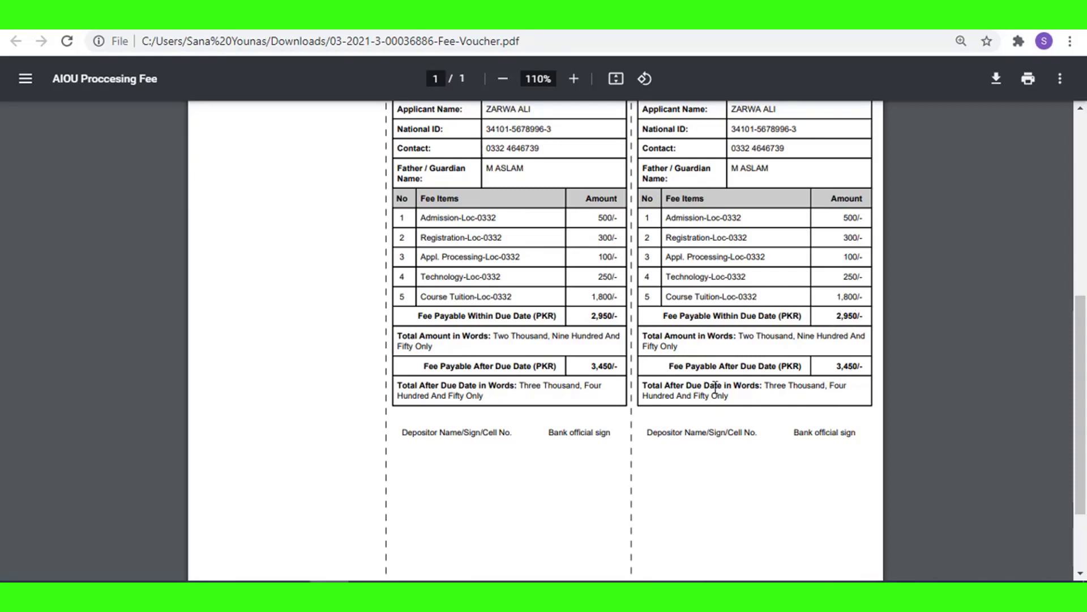
pyautogui.scroll(4, 680, 390)
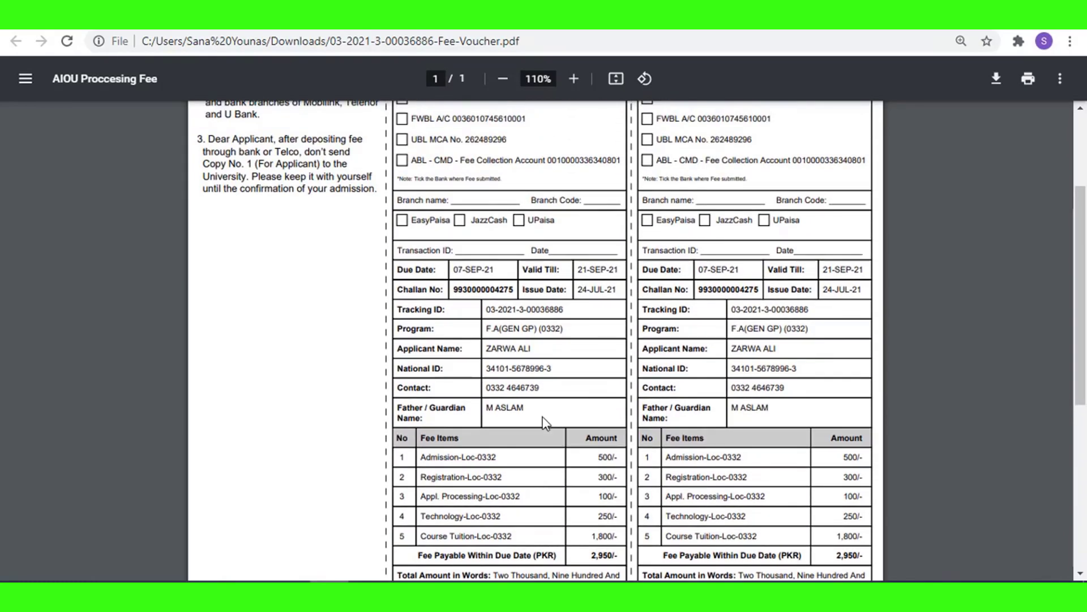
pyautogui.scroll(3, 544, 422)
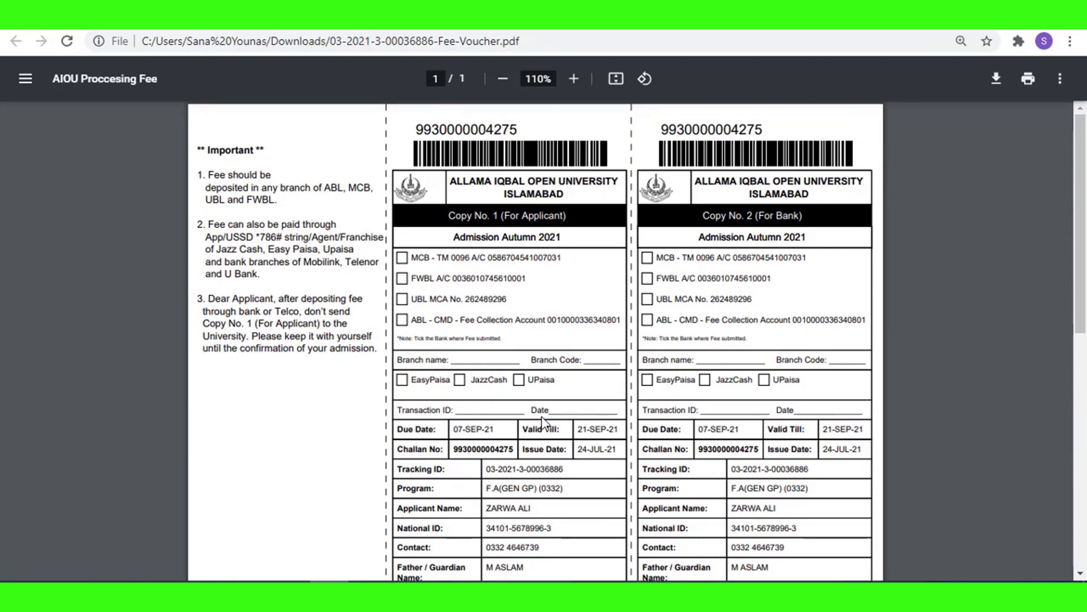
# Switch back to the AIOU tab and review the dashboard's six Completed sections and unpaid voucher.
pyautogui.click(116, 16)
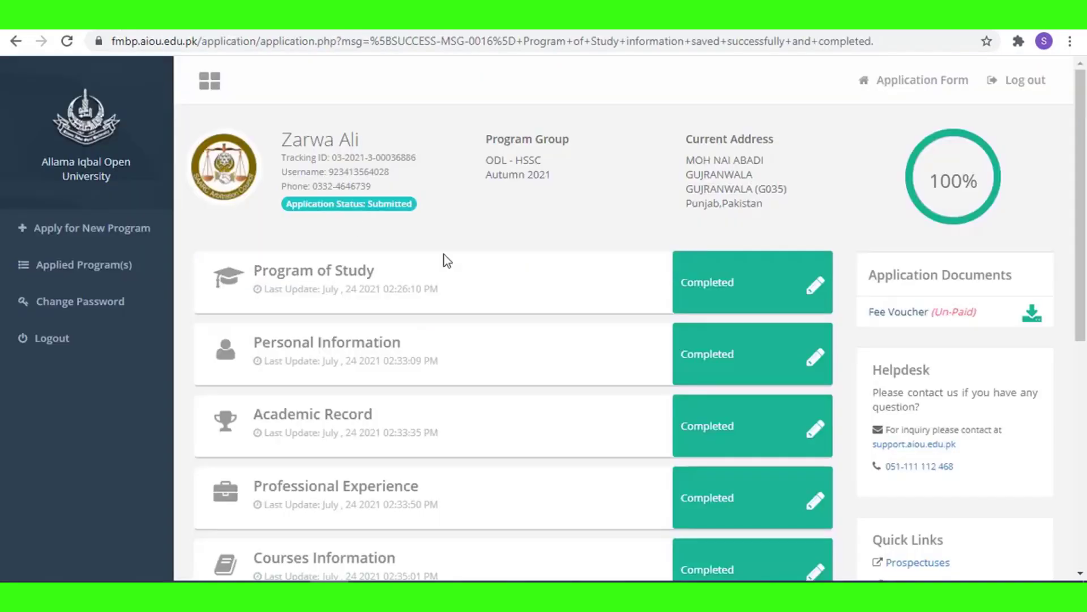
pyautogui.scroll(-5, 1046, 326)
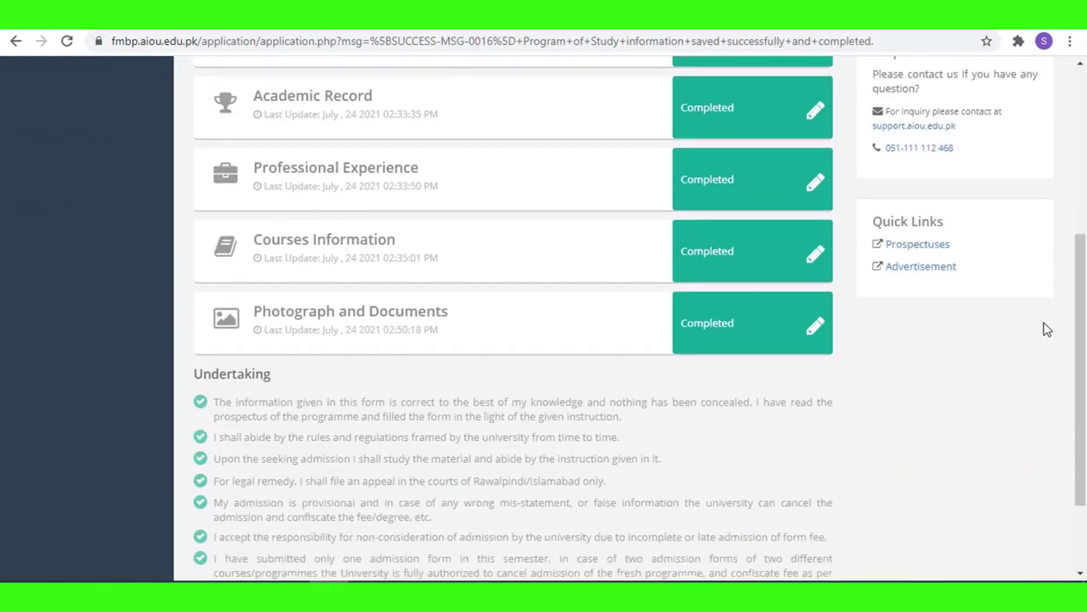
pyautogui.scroll(-2, 1046, 329)
pyautogui.scroll(8, 1047, 329)
pyautogui.scroll(-8, 1047, 329)
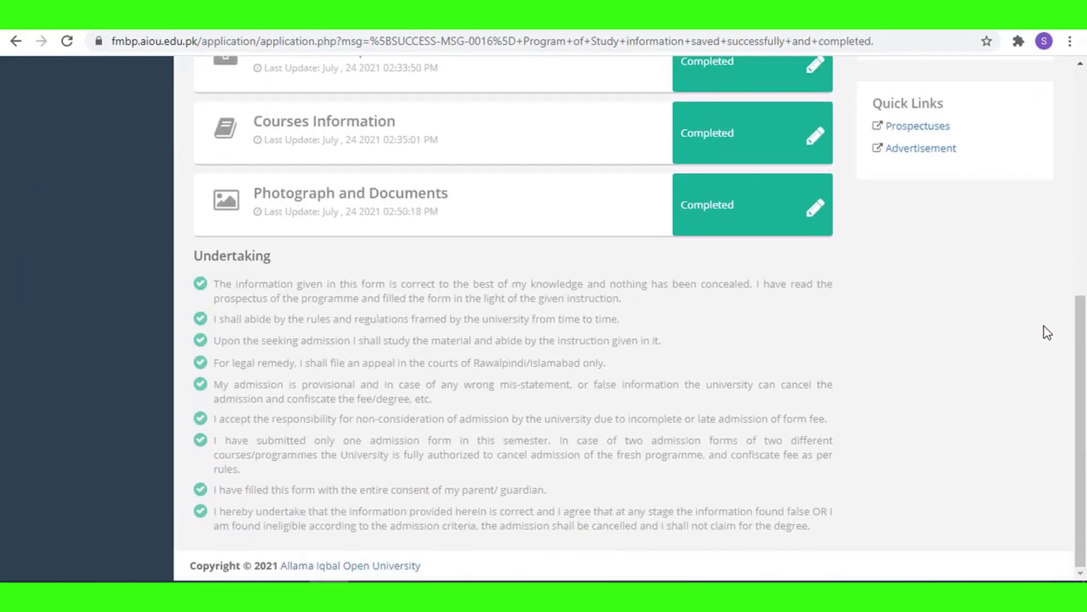
pyautogui.scroll(10, 1047, 332)
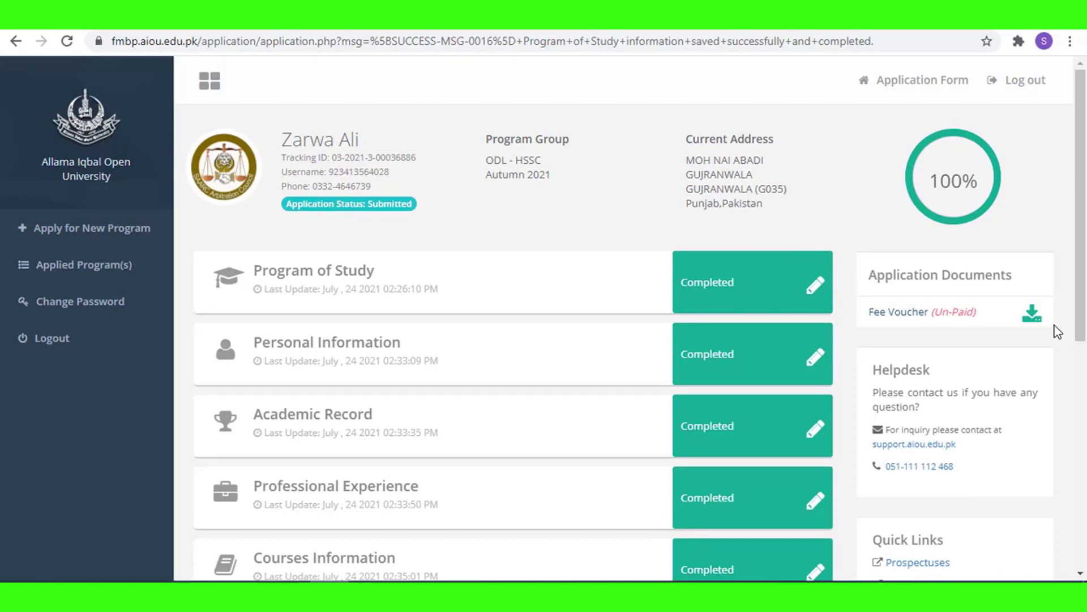
pyautogui.scroll(-3, 670, 347)
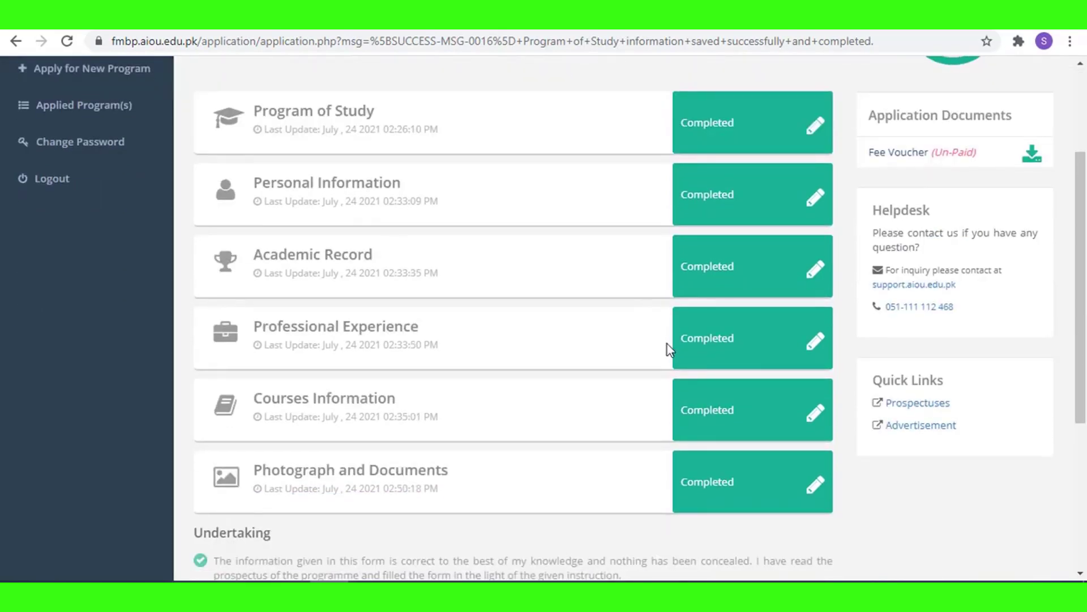